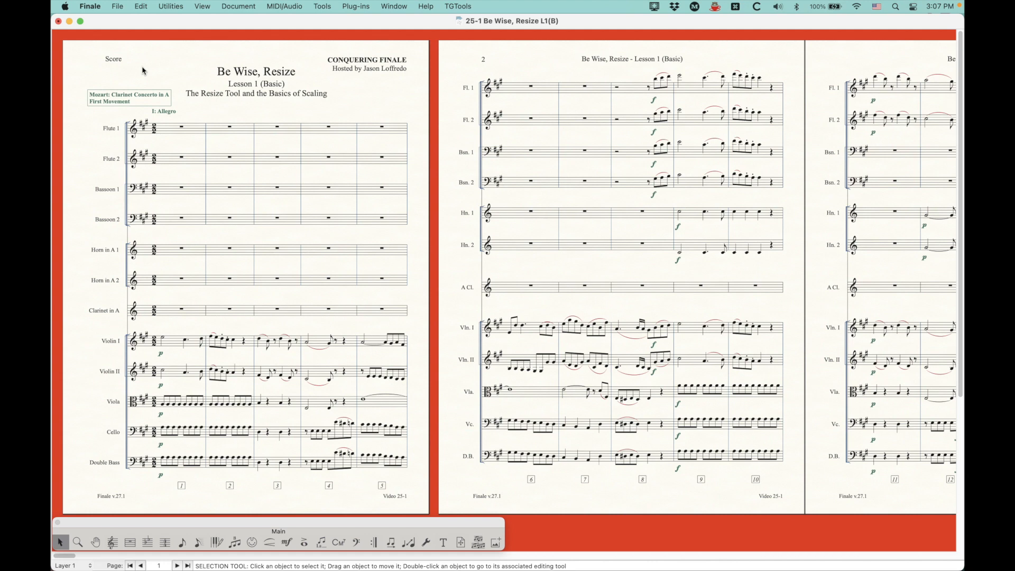
pyautogui.press('super+equal')
pyautogui.press('super+equal')
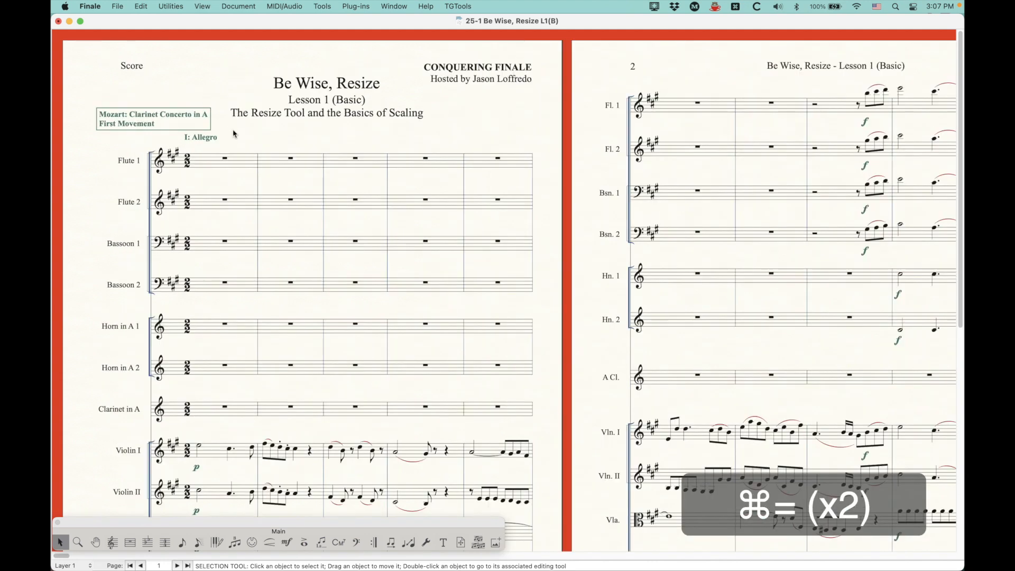
pyautogui.press('super+equal')
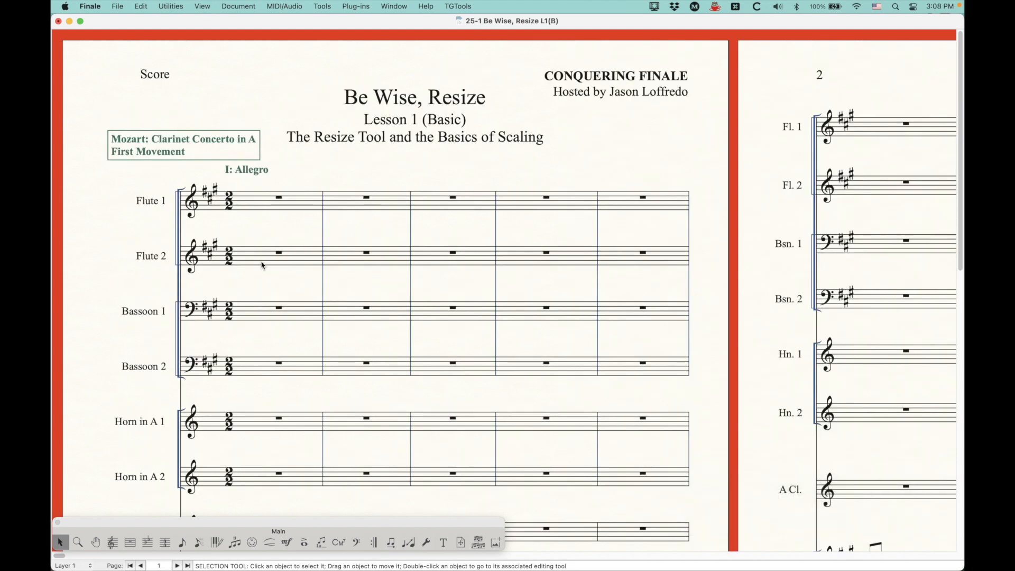
pyautogui.scroll(-5, 261, 267)
pyautogui.scroll(5, 261, 267)
# Step: Set the clef notation font to Finale Maestro size 12 in the document's font options
pyautogui.press('super+alt')
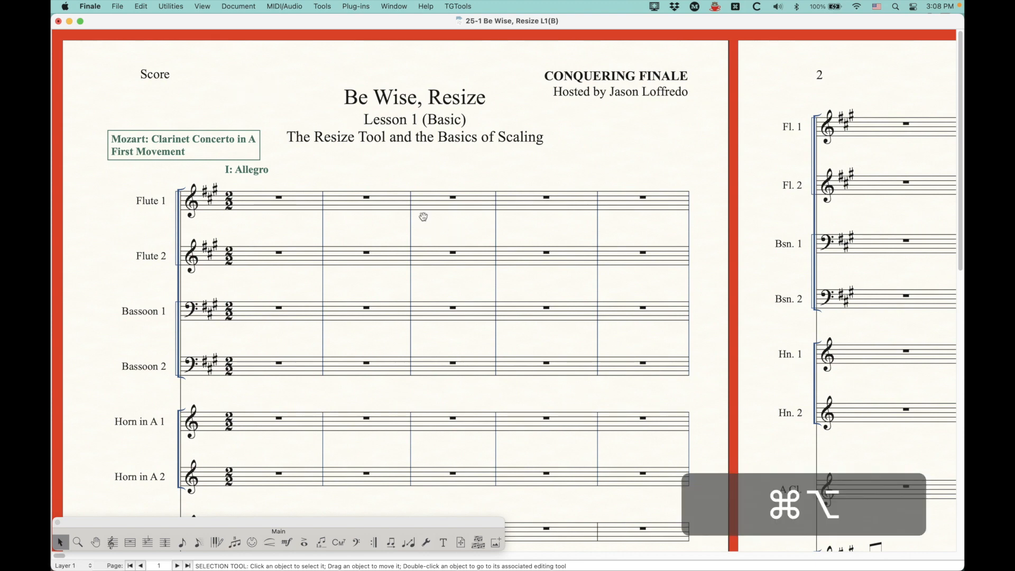
pyautogui.press('super+alt+a')
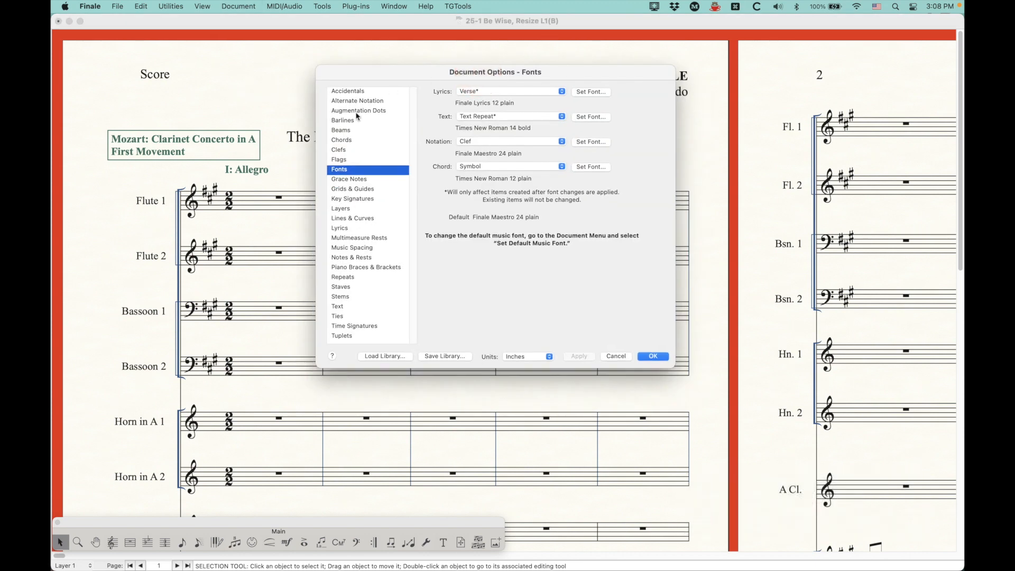
pyautogui.click(488, 142)
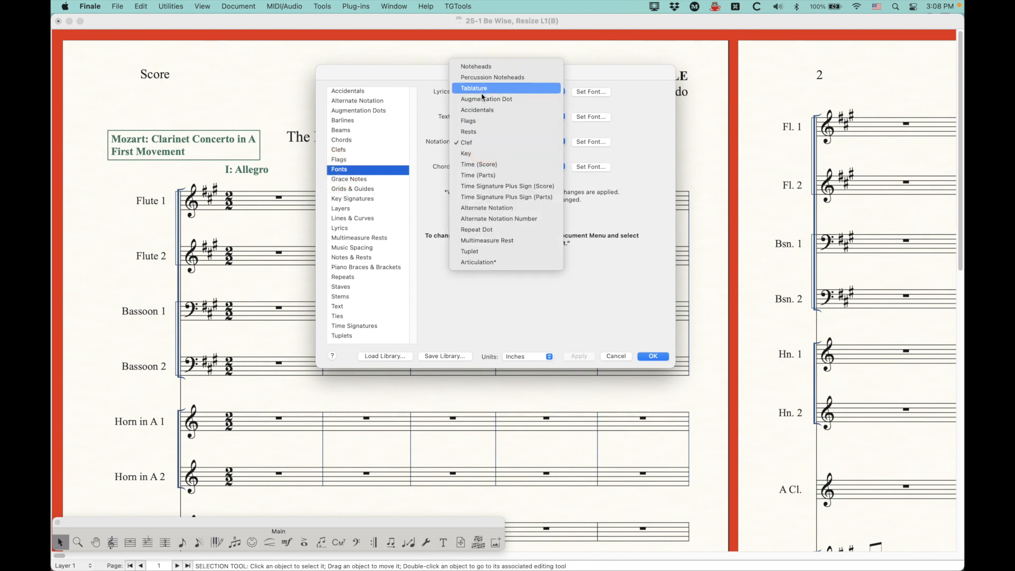
pyautogui.click(465, 147)
pyautogui.click(592, 145)
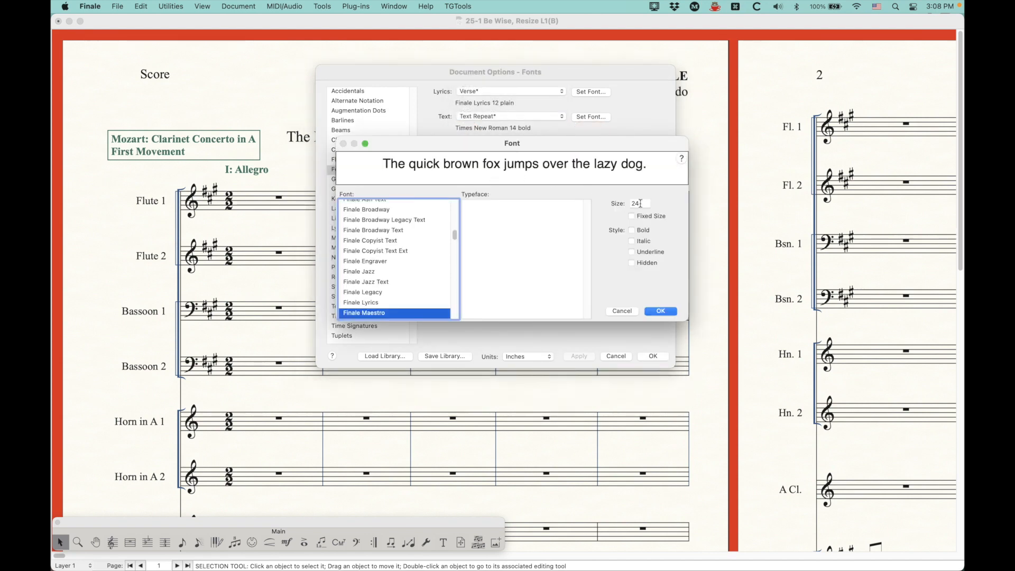
pyautogui.doubleClick(645, 205)
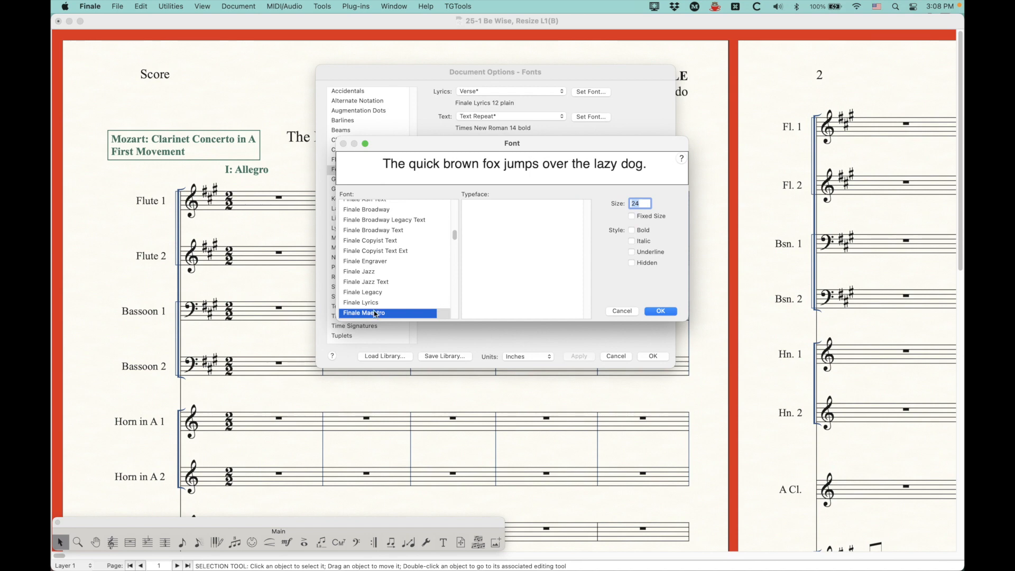
pyautogui.write('12')
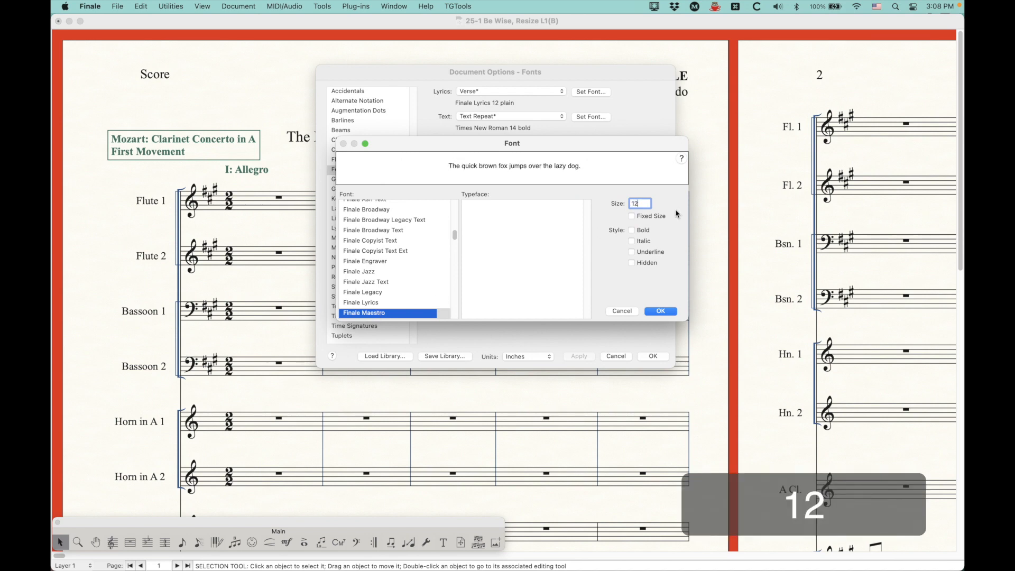
pyautogui.click(661, 312)
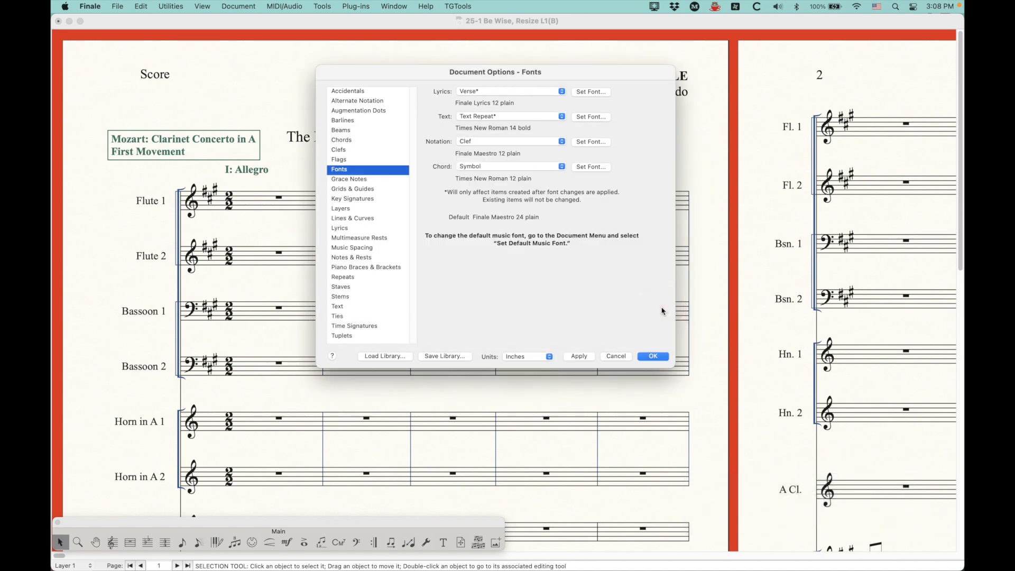
pyautogui.click(653, 357)
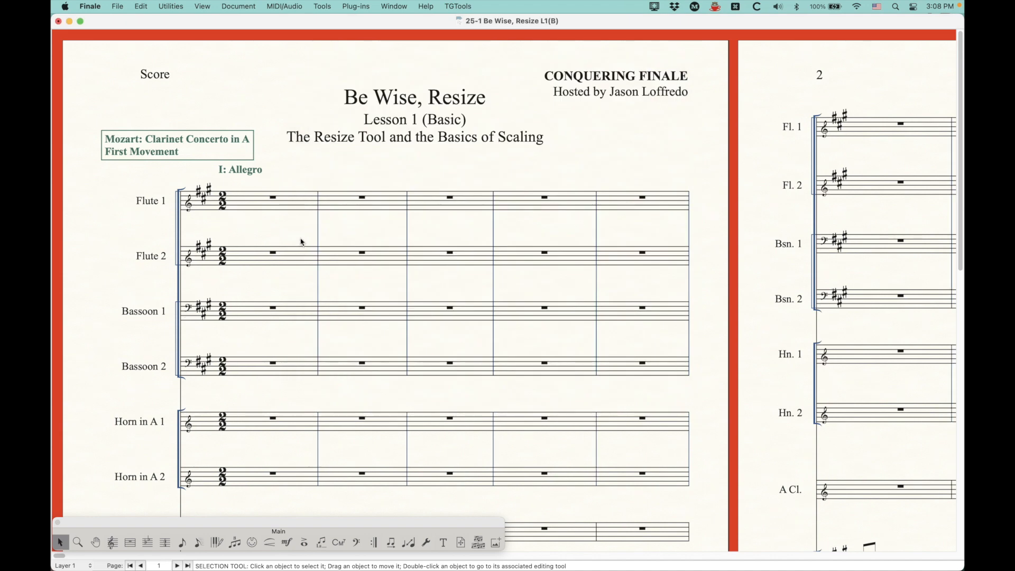
# Step: Check the resized clefs across the first page of the score and undo the clef font change
pyautogui.press('super+equal')
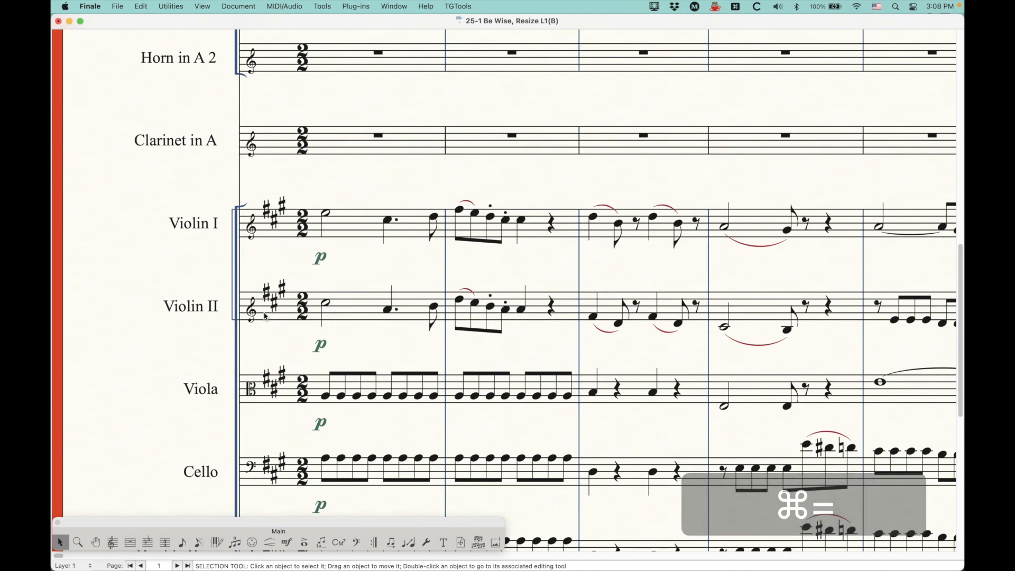
pyautogui.scroll(10, 265, 317)
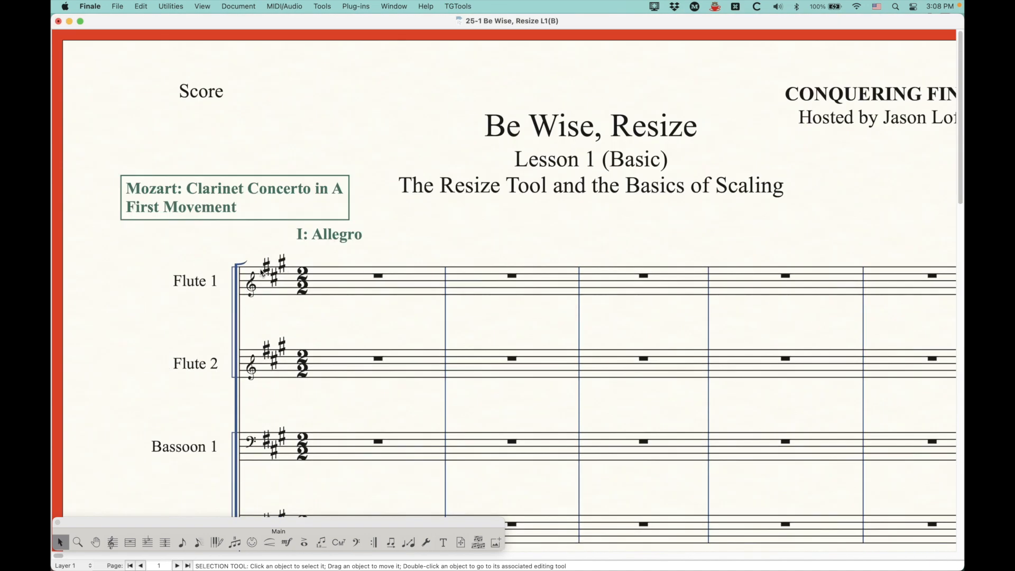
pyautogui.press('super+z')
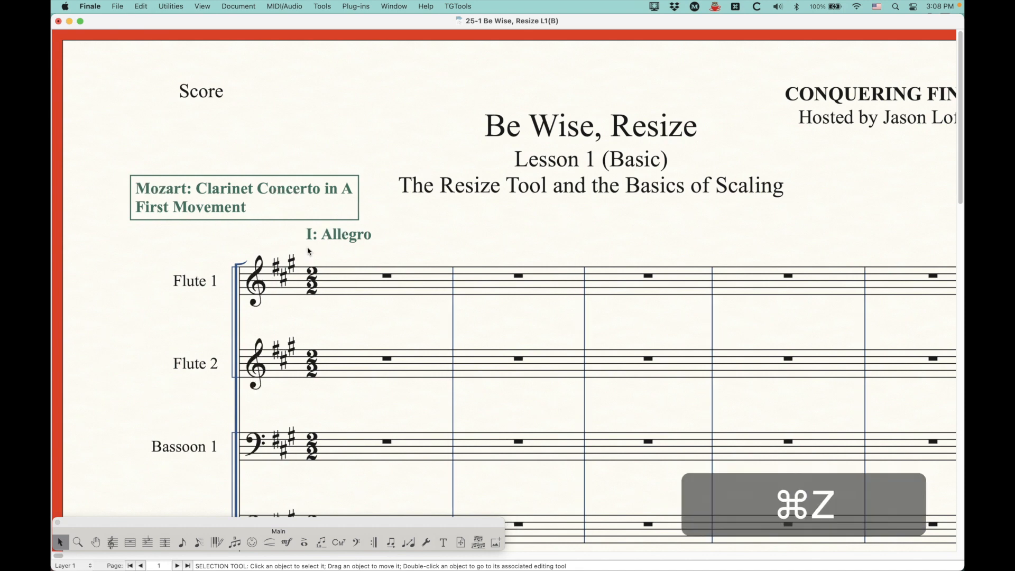
# Step: Review the notation elements whose fonts can be set in the document options, and leave without changes
pyautogui.press('alt+super+a')
pyautogui.click(479, 155)
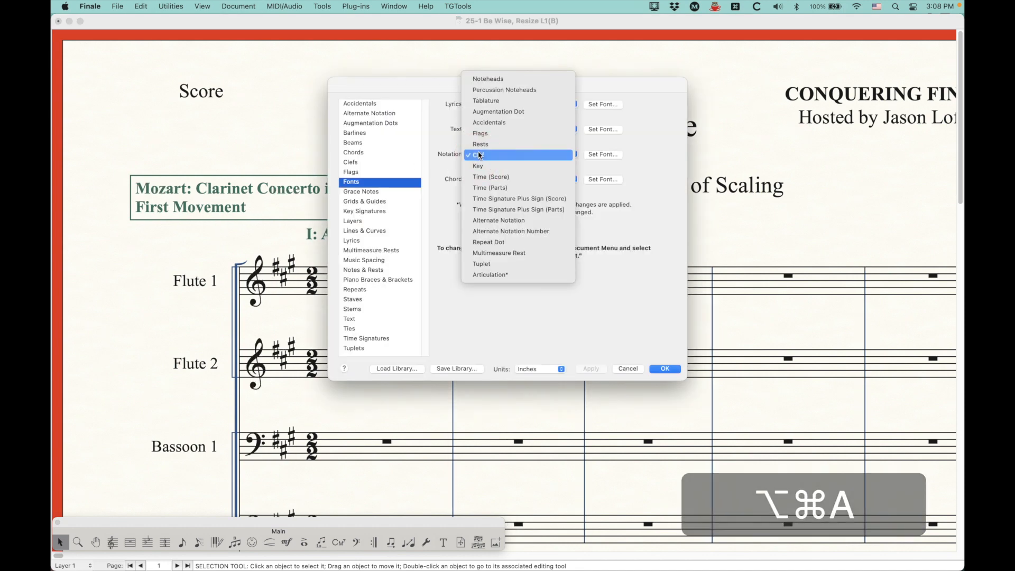
pyautogui.click(443, 95)
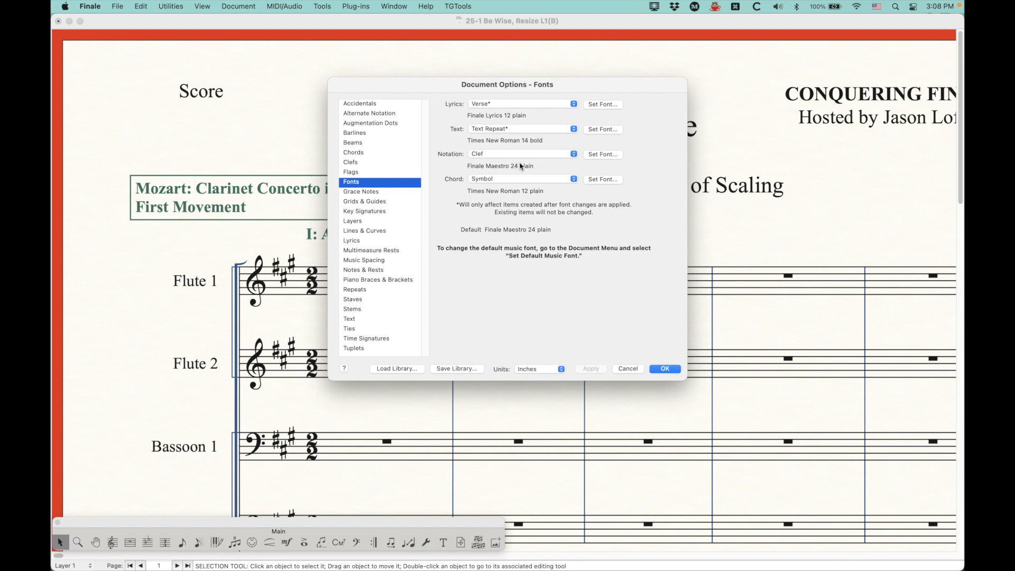
pyautogui.click(628, 369)
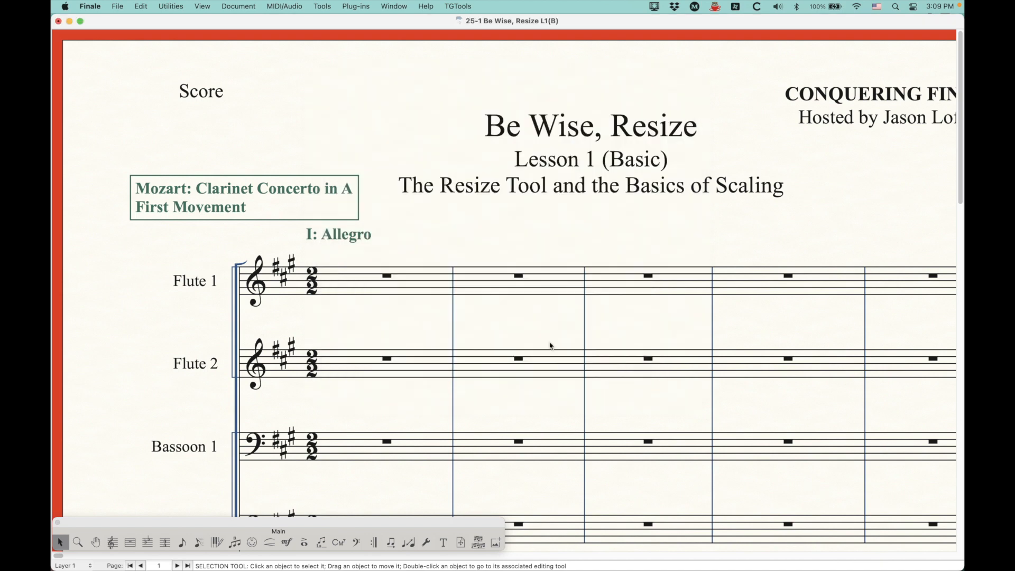
# Step: Set the font size of the piano dynamic expression to 12, and undo that resize
pyautogui.scroll(-10, 359, 418)
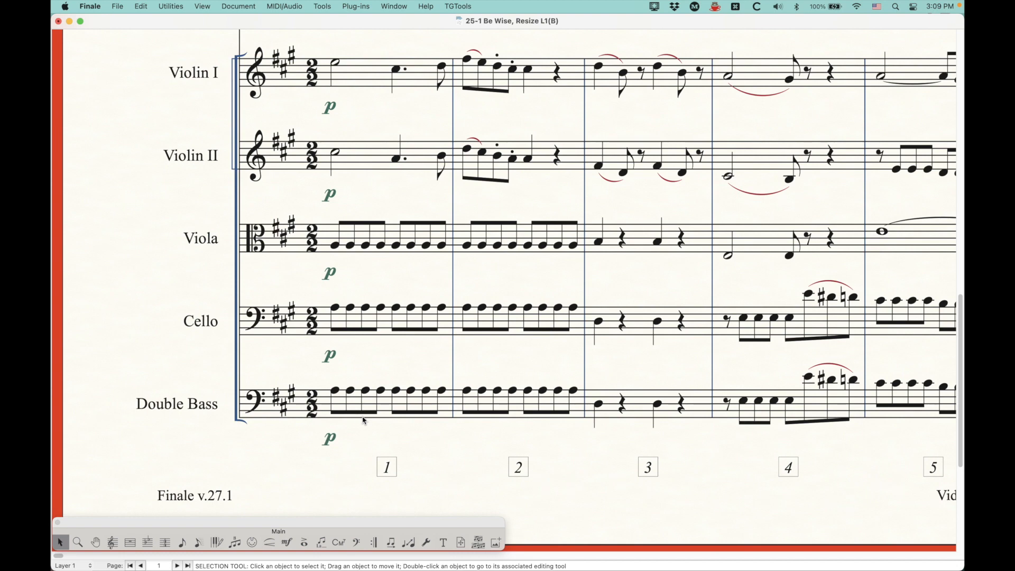
pyautogui.scroll(2, 370, 418)
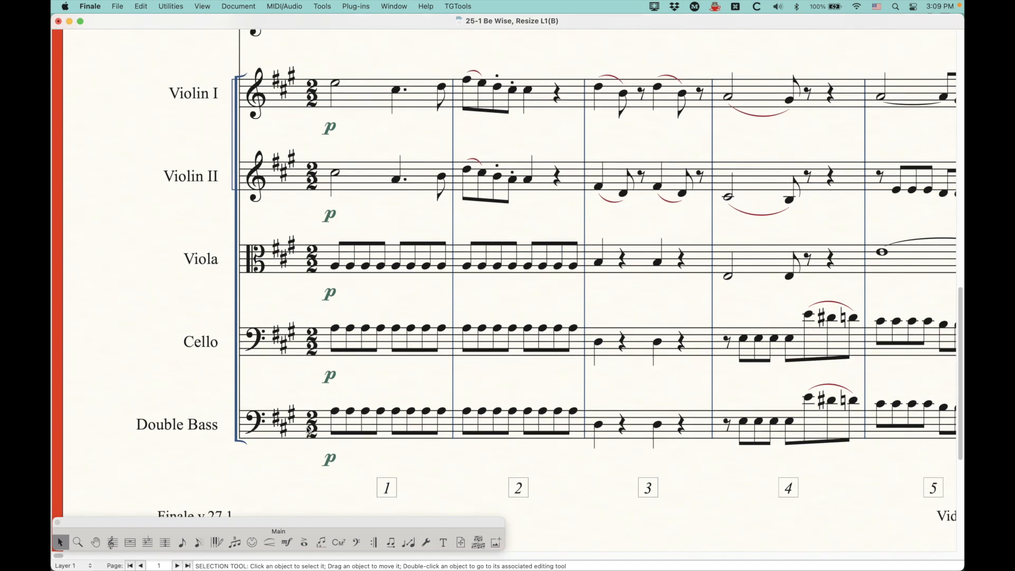
pyautogui.click(286, 542)
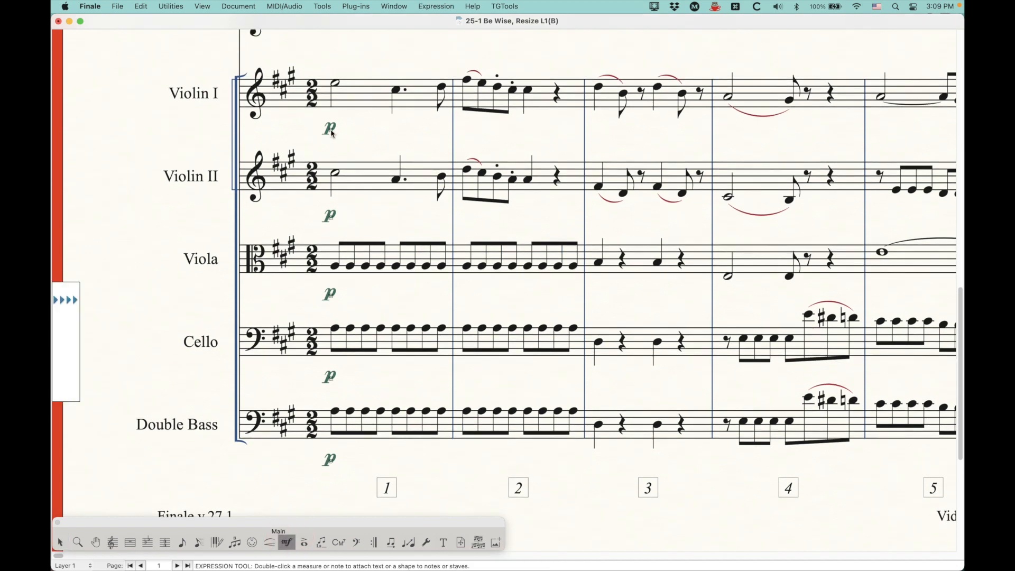
pyautogui.doubleClick(400, 129)
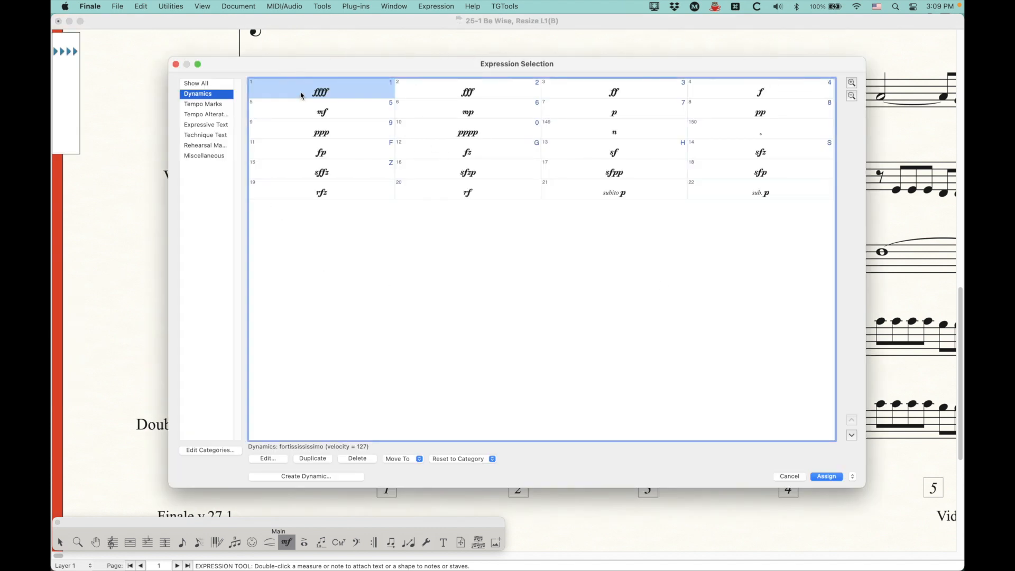
pyautogui.click(631, 120)
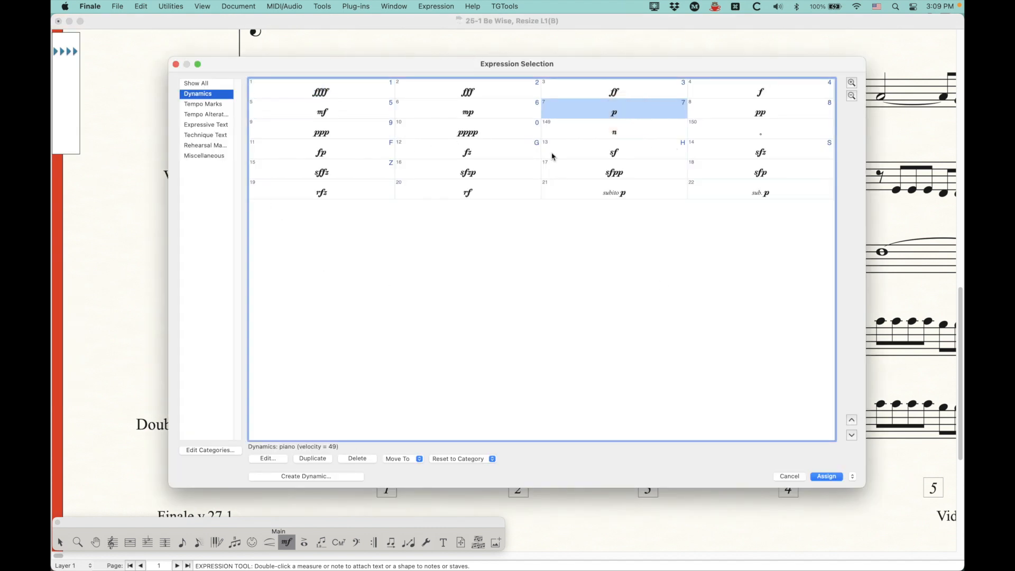
pyautogui.click(268, 459)
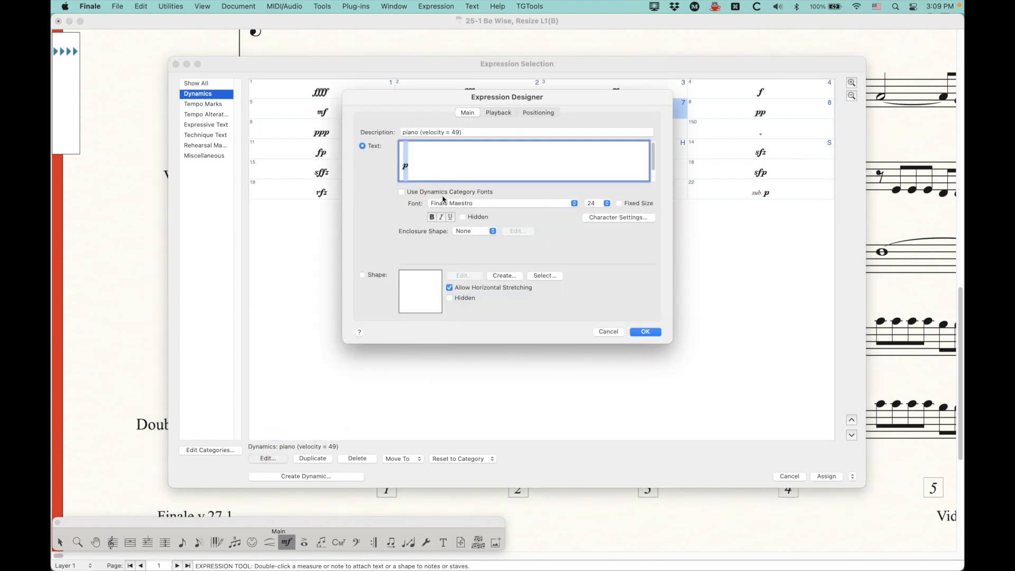
pyautogui.click(597, 204)
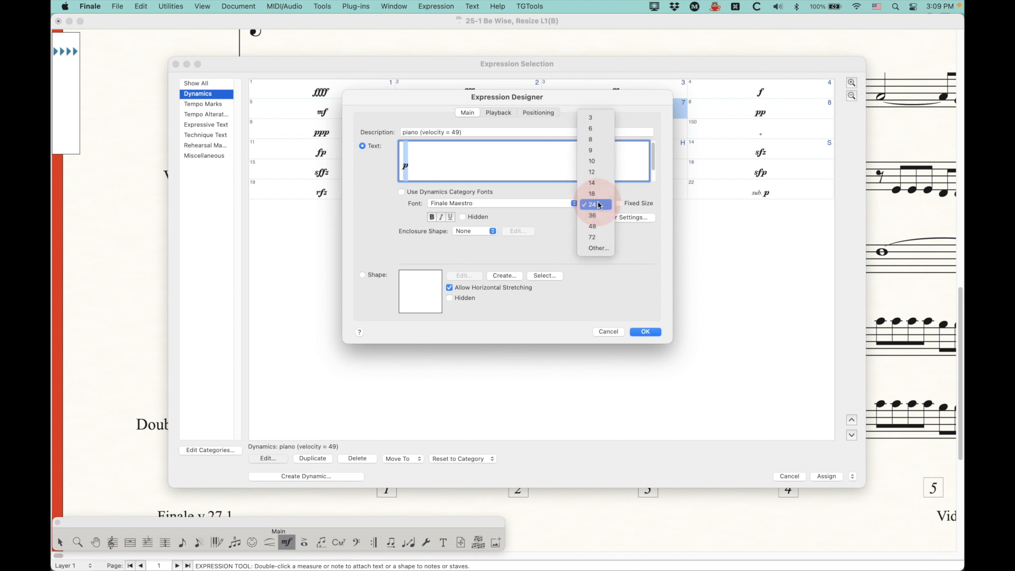
pyautogui.click(593, 172)
pyautogui.click(645, 332)
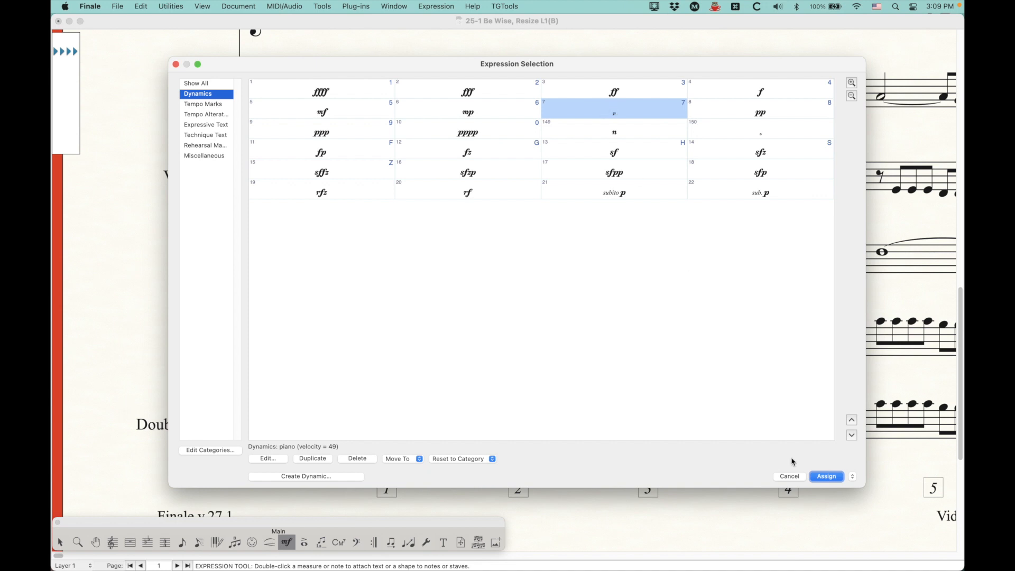
pyautogui.click(795, 477)
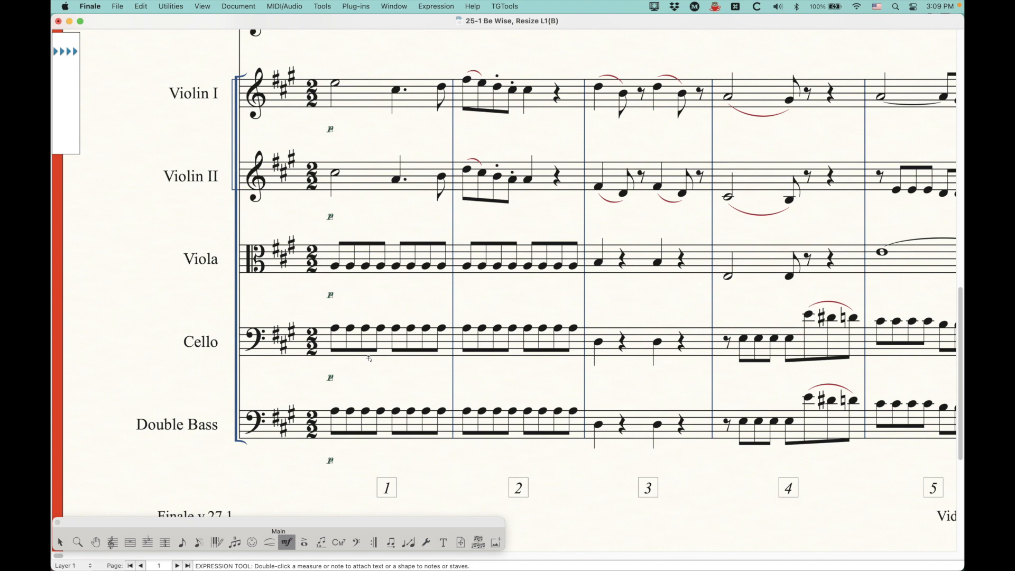
pyautogui.press('super+z')
# Step: Duplicate the piano dynamic in the expression selection opened for Violin I, measure 1
pyautogui.scroll(3, 375, 359)
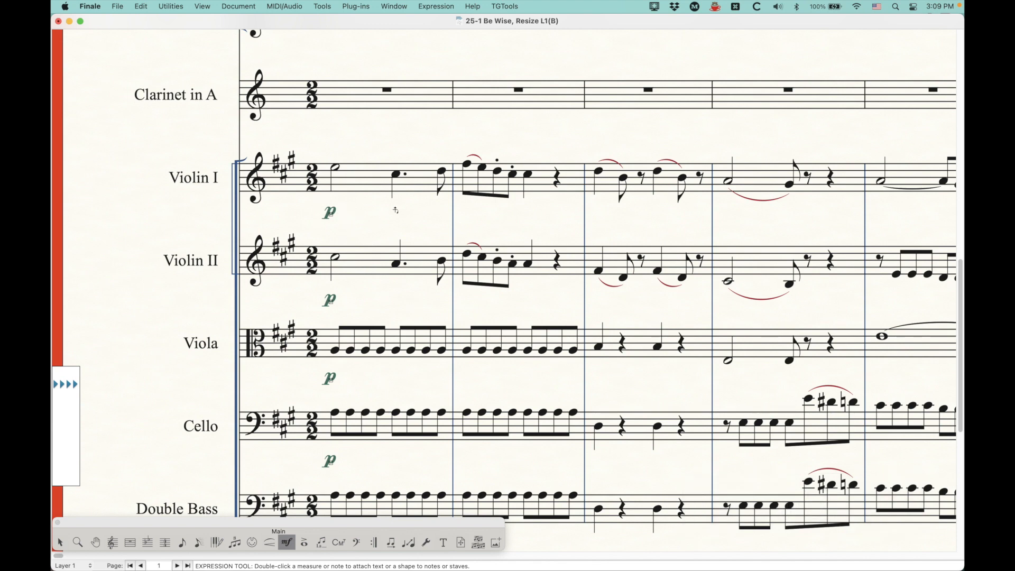
pyautogui.doubleClick(396, 210)
pyautogui.click(635, 114)
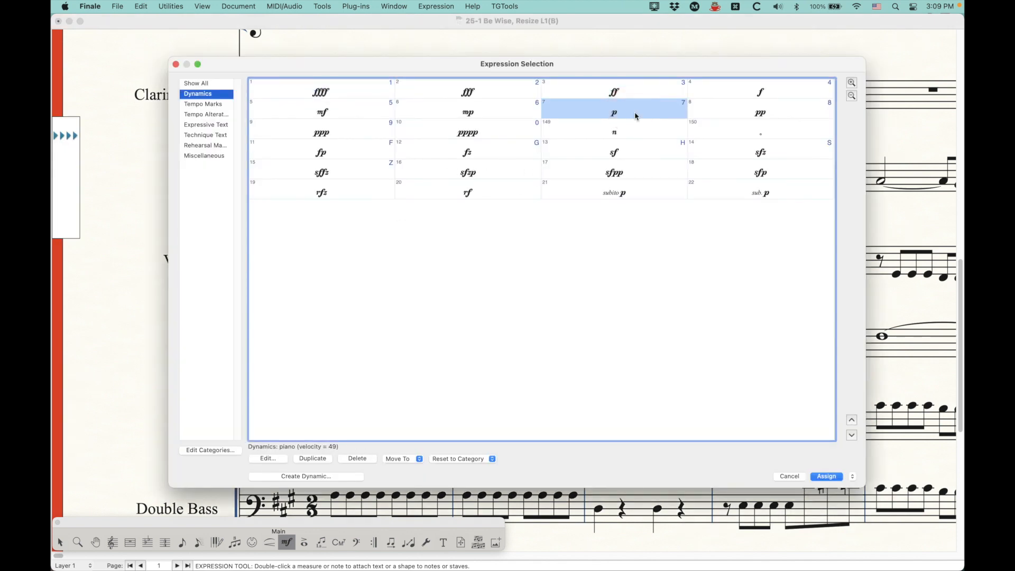
pyautogui.click(313, 459)
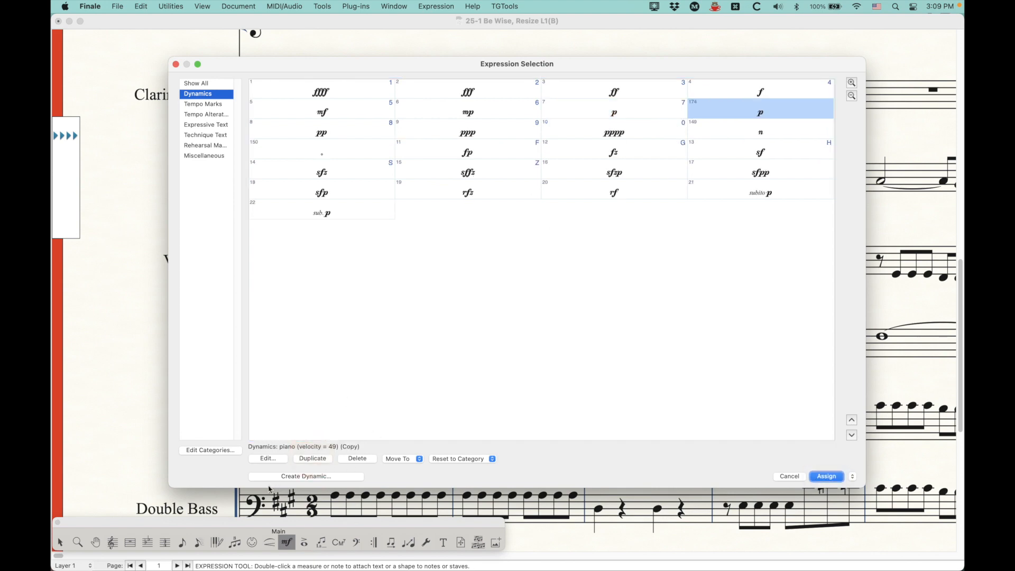
# Step: Set the duplicated piano dynamic's font size to 12 and assign it below the dotted quarter note in Violin I, measure 1
pyautogui.click(268, 459)
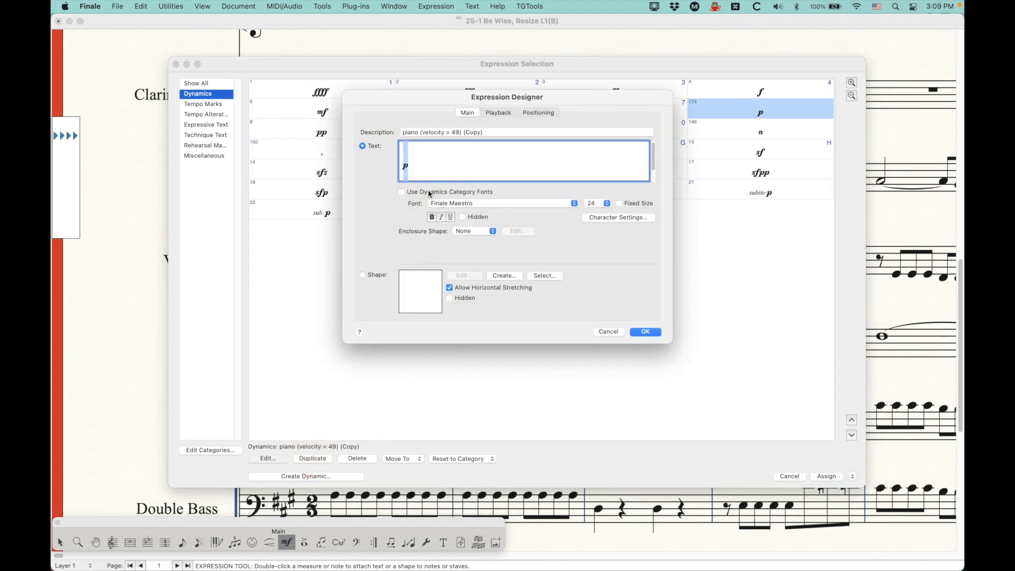
pyautogui.click(607, 203)
pyautogui.click(595, 170)
pyautogui.click(641, 332)
pyautogui.click(828, 478)
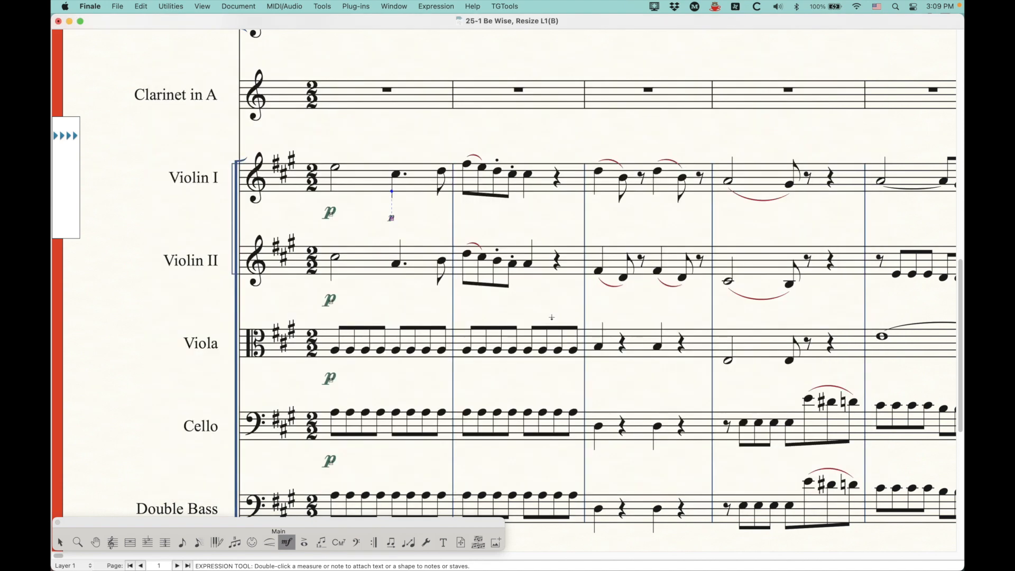
pyautogui.moveTo(391, 218); pyautogui.dragTo(393, 215)
# Step: Delete the small piano marking below Violin I, restore it, and delete it again
pyautogui.press('BackSpace')
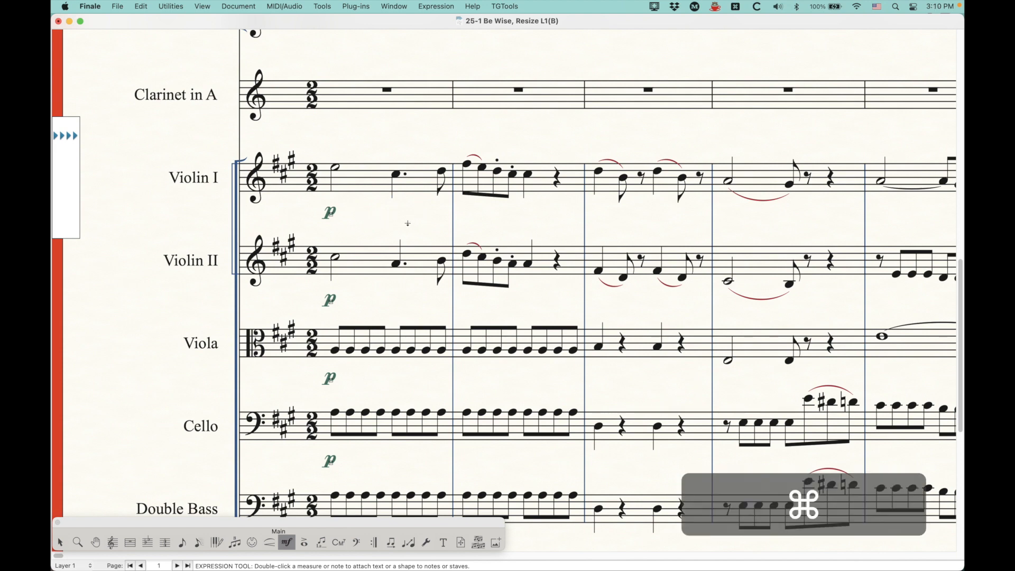
pyautogui.press('super+z')
pyautogui.moveTo(381, 203); pyautogui.dragTo(418, 237)
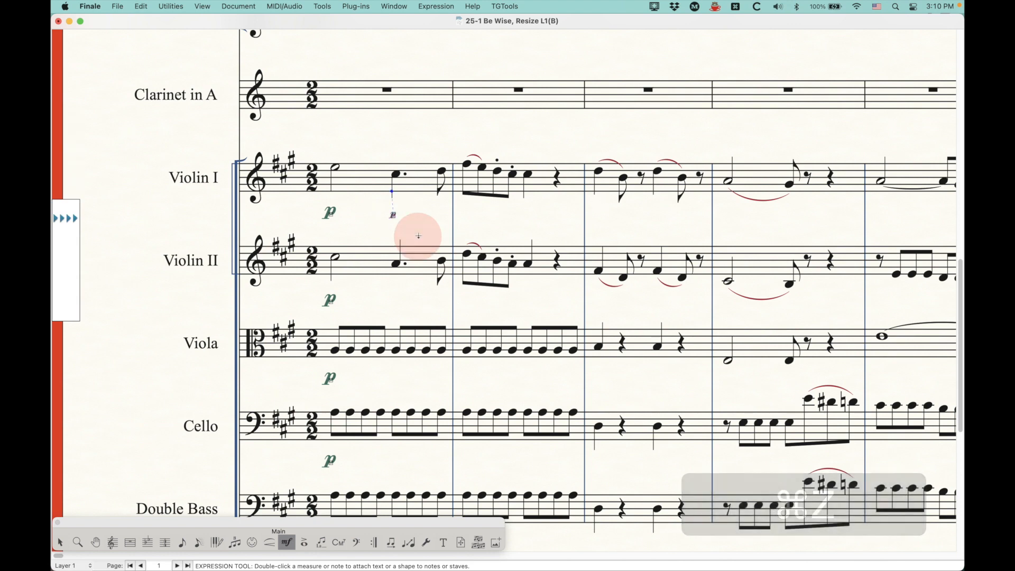
pyautogui.press('BackSpace')
# Step: Delete the small duplicate piano dynamic from the expression list and close the list without assigning anything
pyautogui.doubleClick(411, 201)
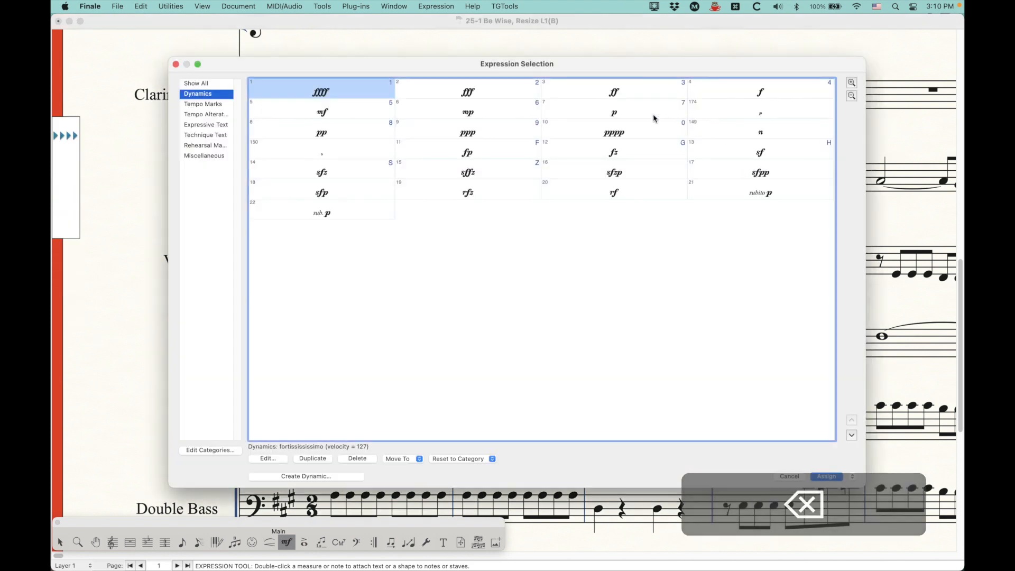
pyautogui.click(760, 112)
pyautogui.click(358, 459)
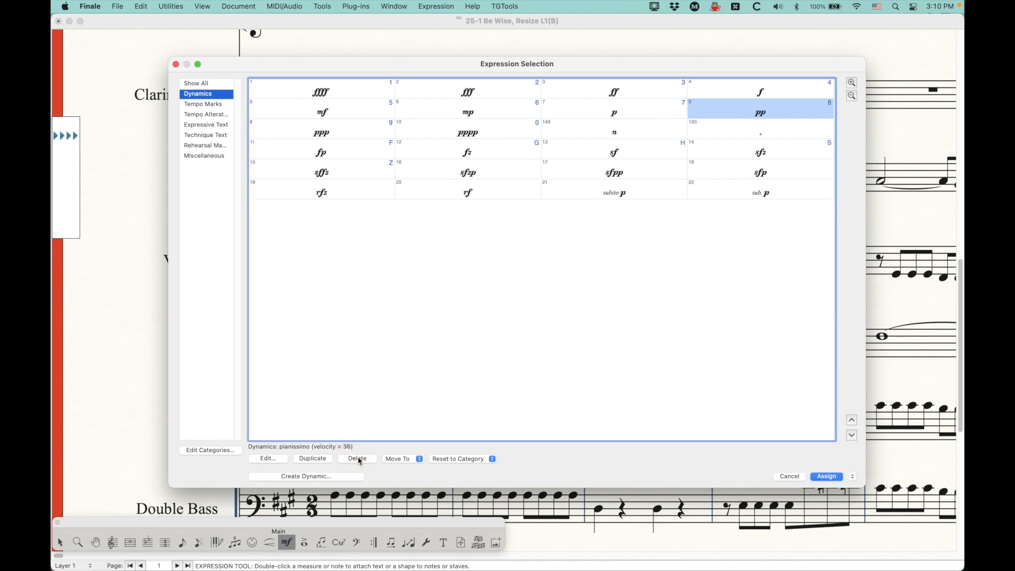
pyautogui.click(790, 477)
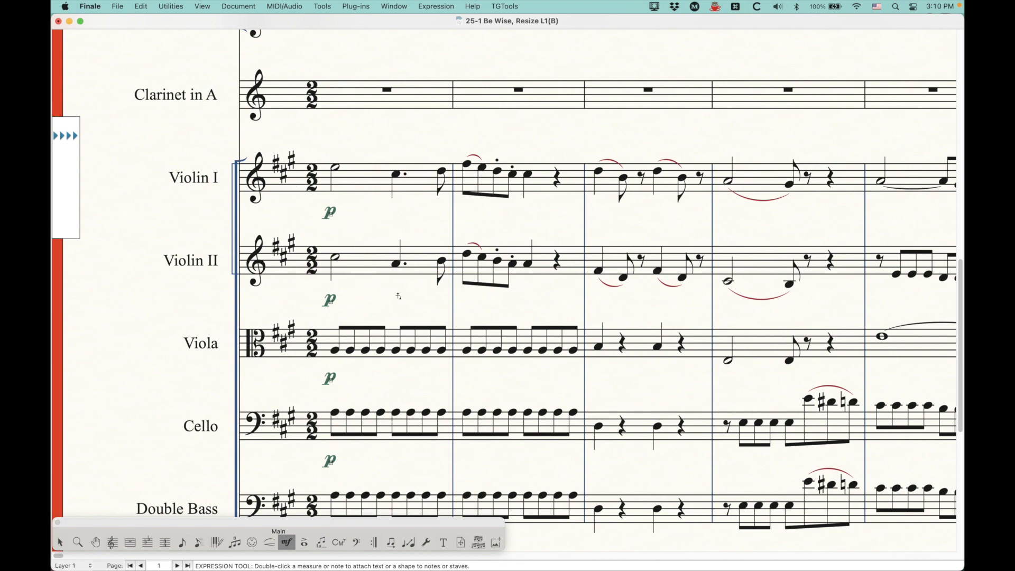
# Step: Return to the beginning of the score and activate the Resize Tool
pyautogui.scroll(10, 398, 296)
pyautogui.press('super+minus')
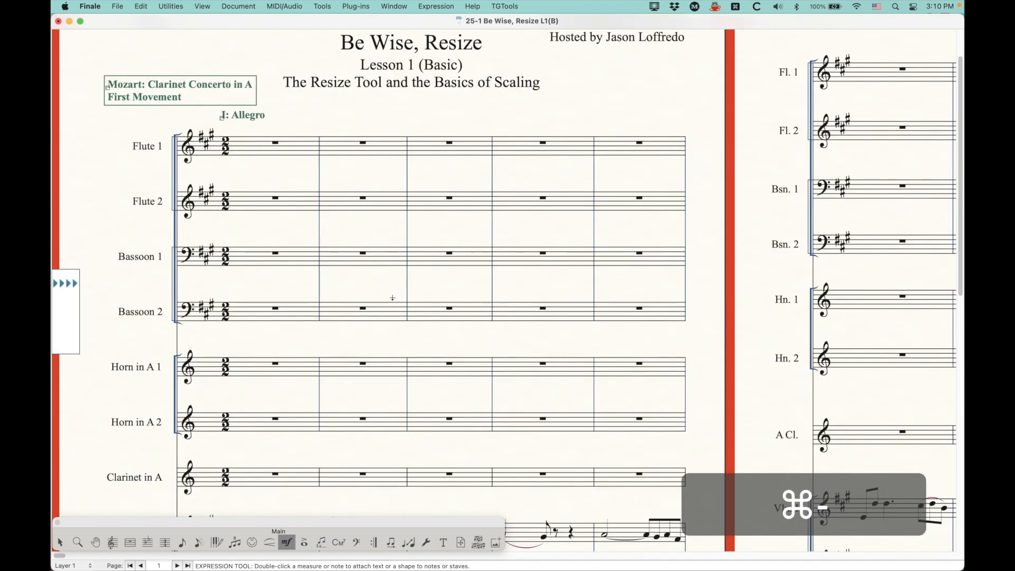
pyautogui.scroll(2, 393, 298)
pyautogui.hscroll(-1, 407, 271)
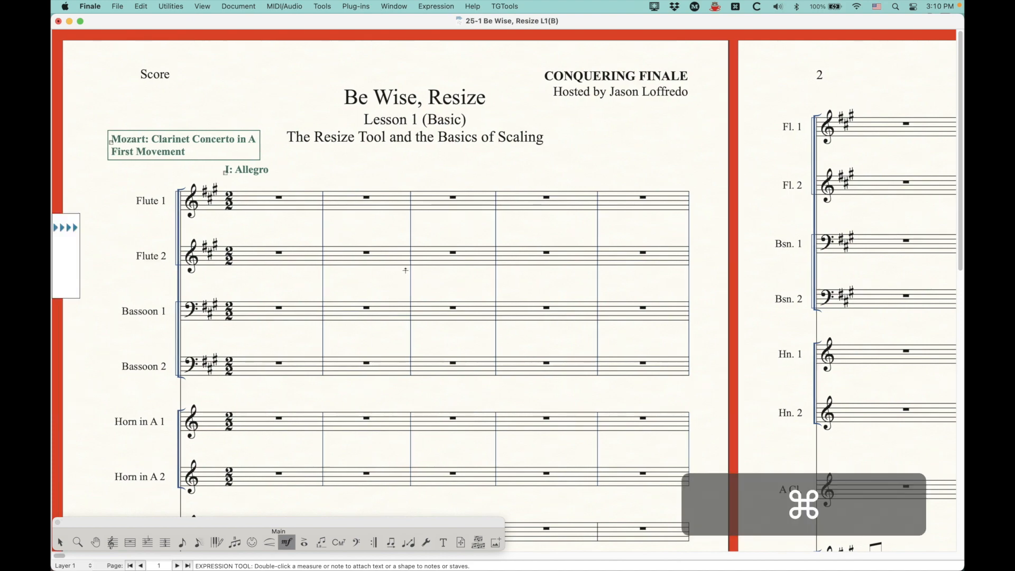
pyautogui.press('super+minus')
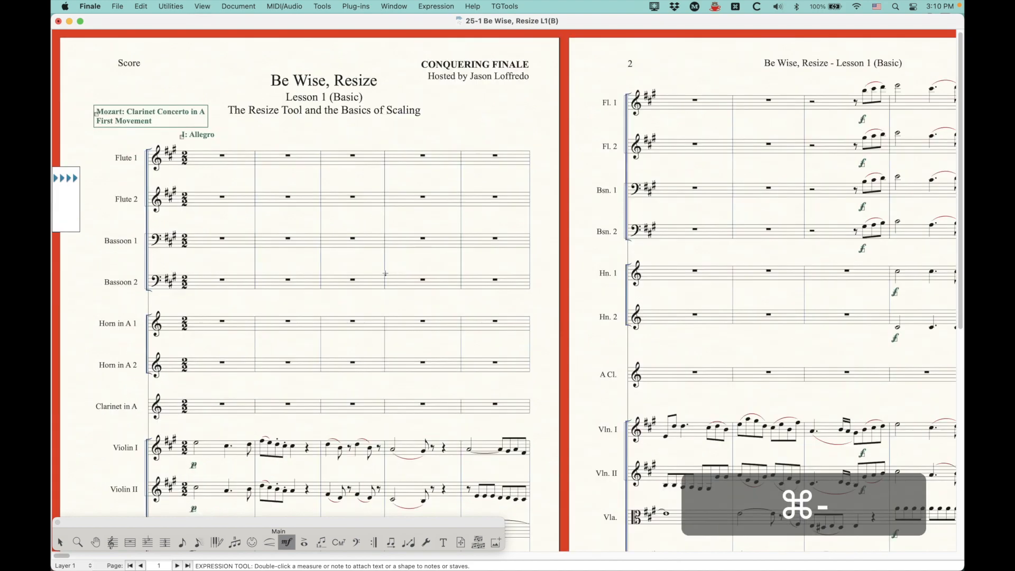
pyautogui.press('super+minus')
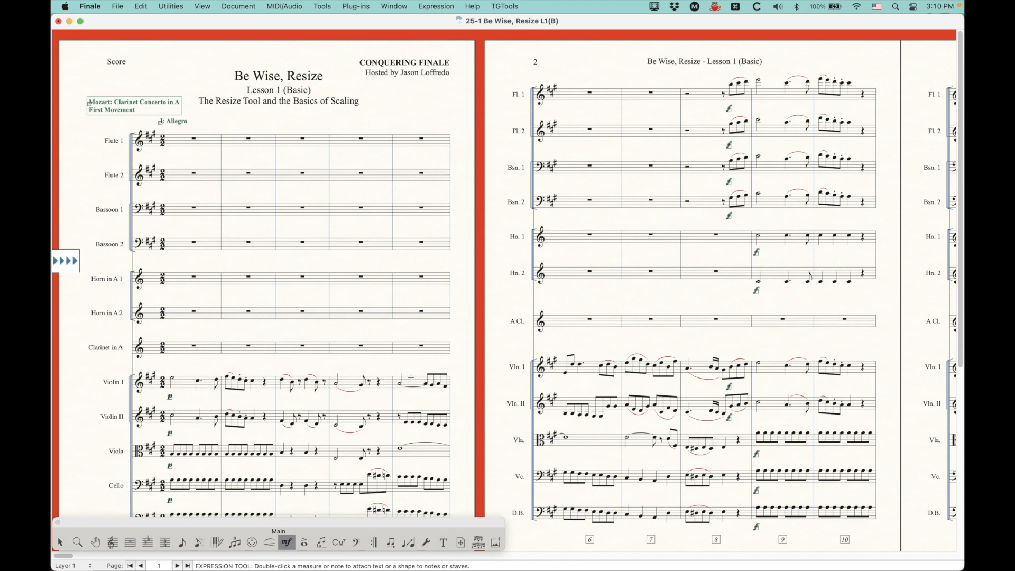
pyautogui.click(416, 525)
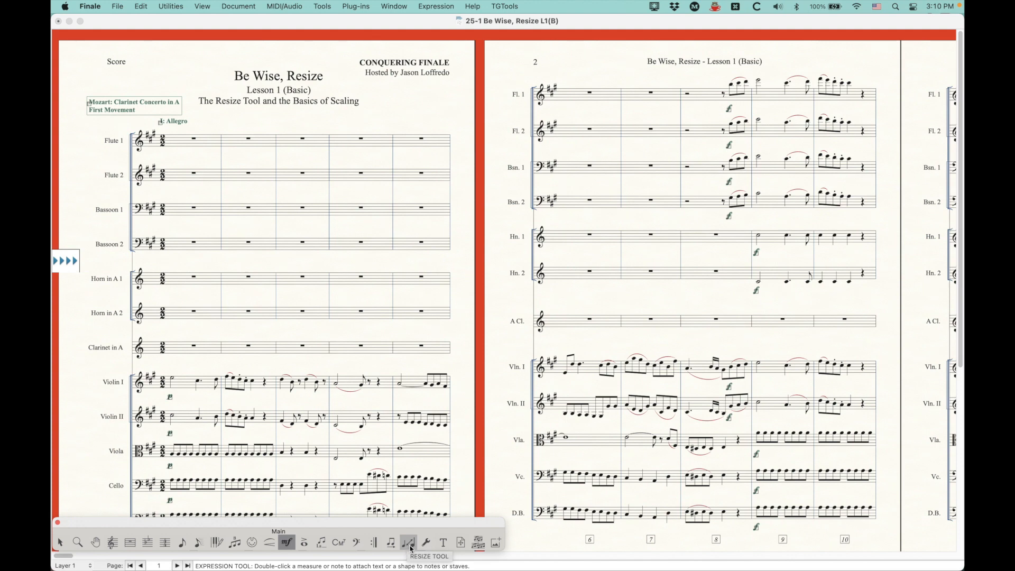
pyautogui.click(409, 543)
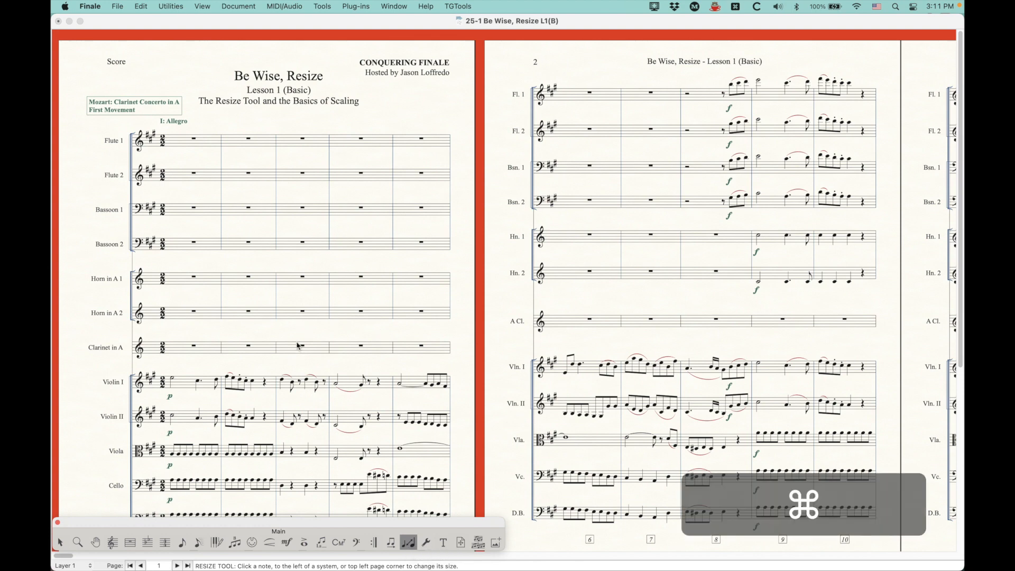
# Step: Examine the resize commands offered just above Violin I, measure 2, and dismiss them without choosing any
pyautogui.press('super+equal')
pyautogui.press('super+equal')
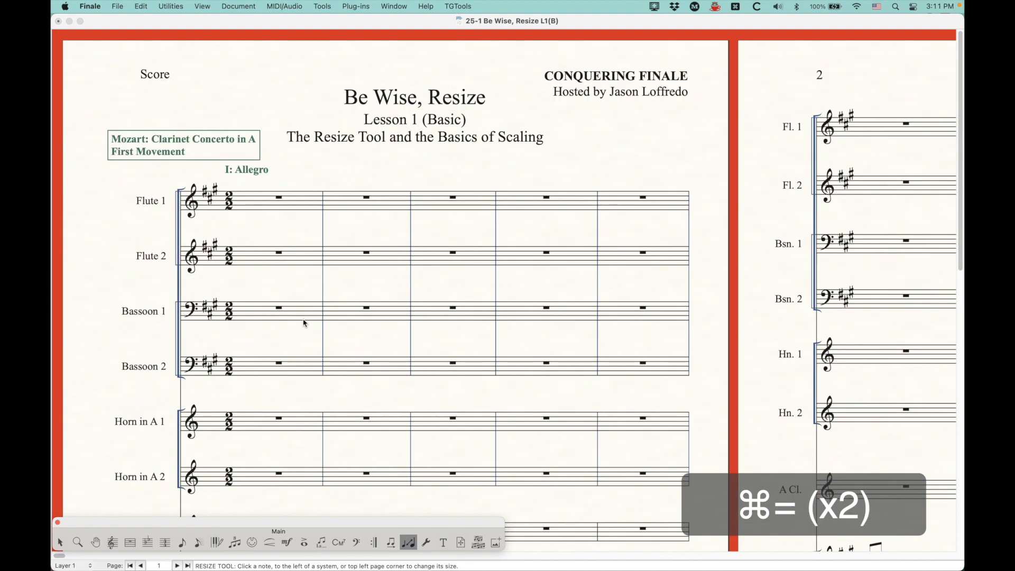
pyautogui.press('super+equal')
pyautogui.scroll(-10, 312, 320)
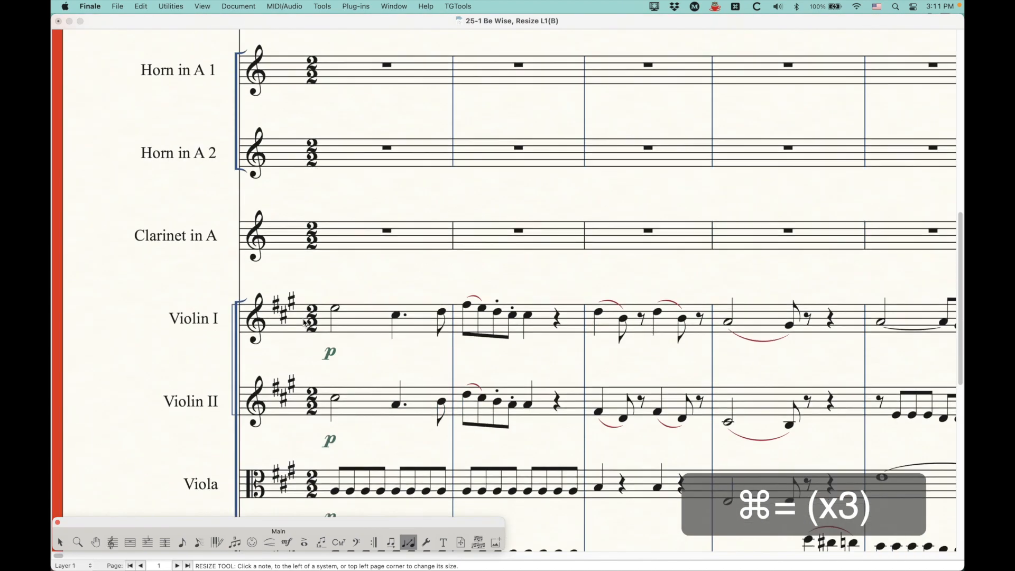
pyautogui.hscroll(3, 342, 325)
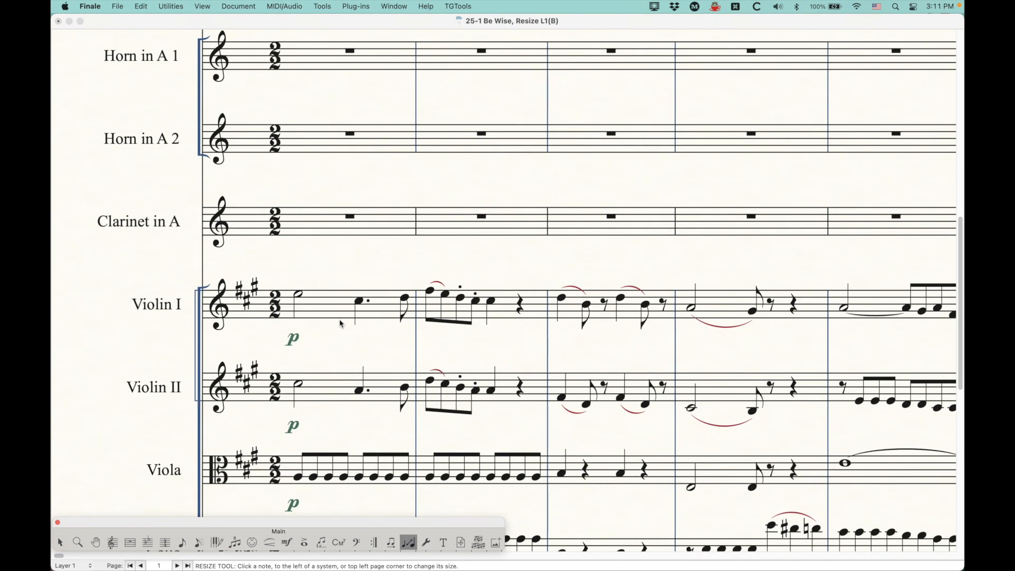
pyautogui.hscroll(6, 341, 324)
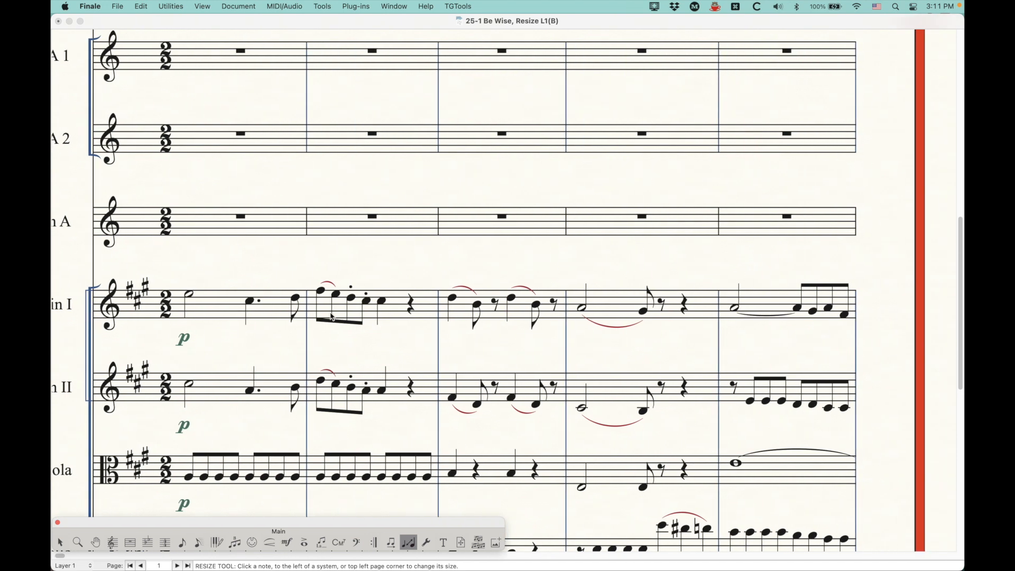
pyautogui.hscroll(-3, 332, 317)
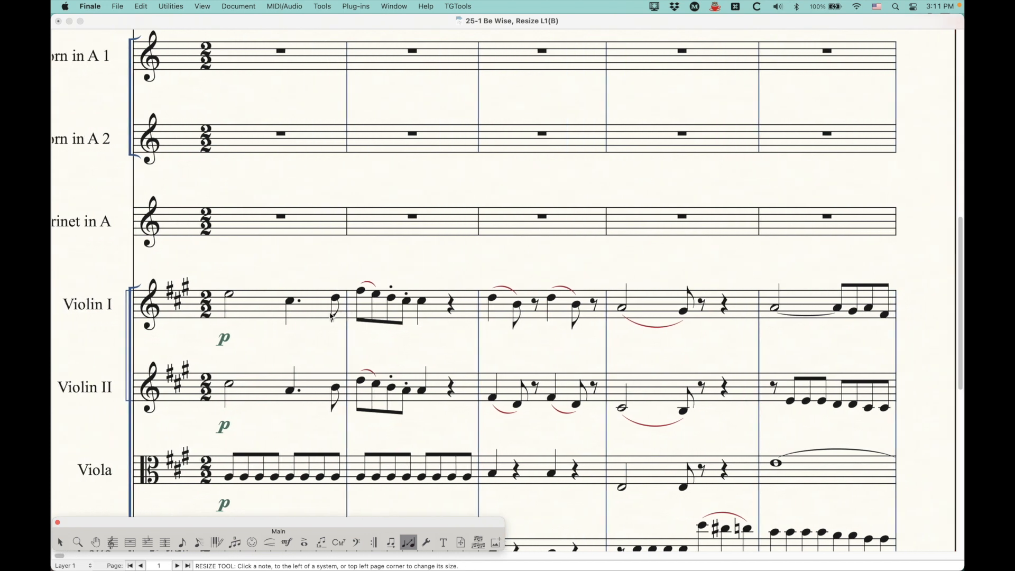
pyautogui.click(312, 284)
pyautogui.rightClick(441, 257)
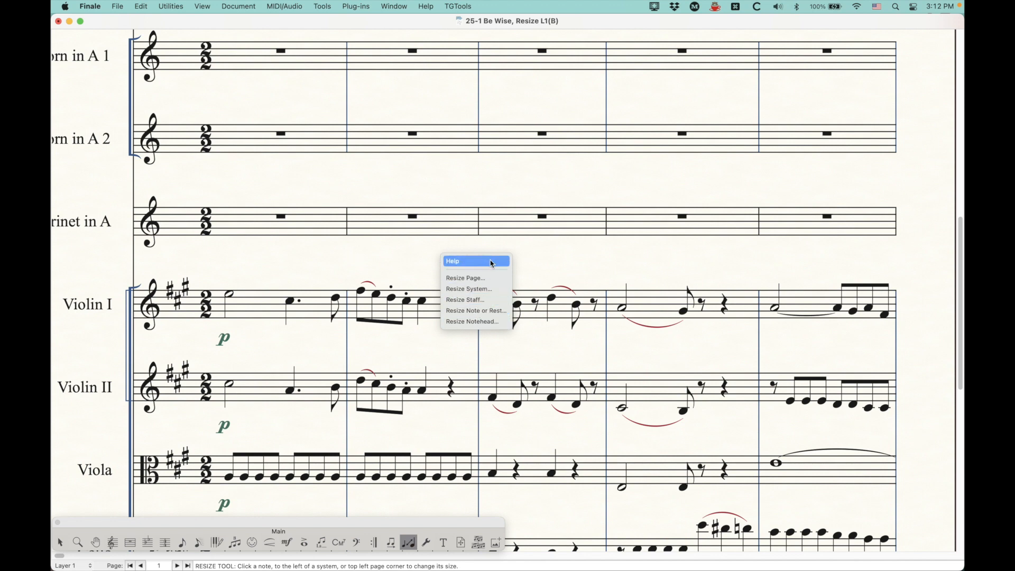
pyautogui.click(418, 271)
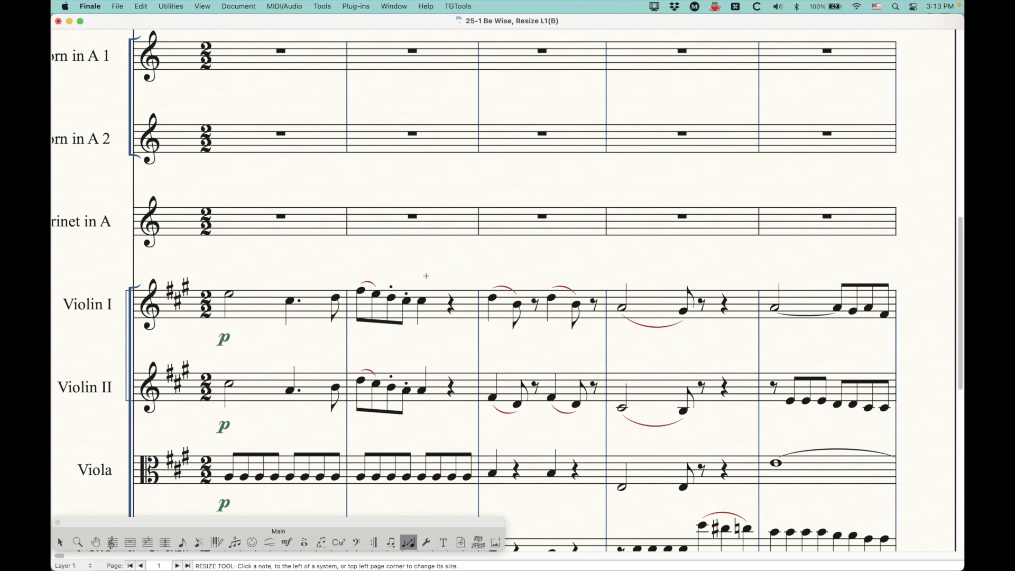
# Step: Resize only the notehead of the final eighth note in Violin I, measure 1, to 75%, and undo the change
pyautogui.press('super+equal')
pyautogui.scroll(-8, 459, 326)
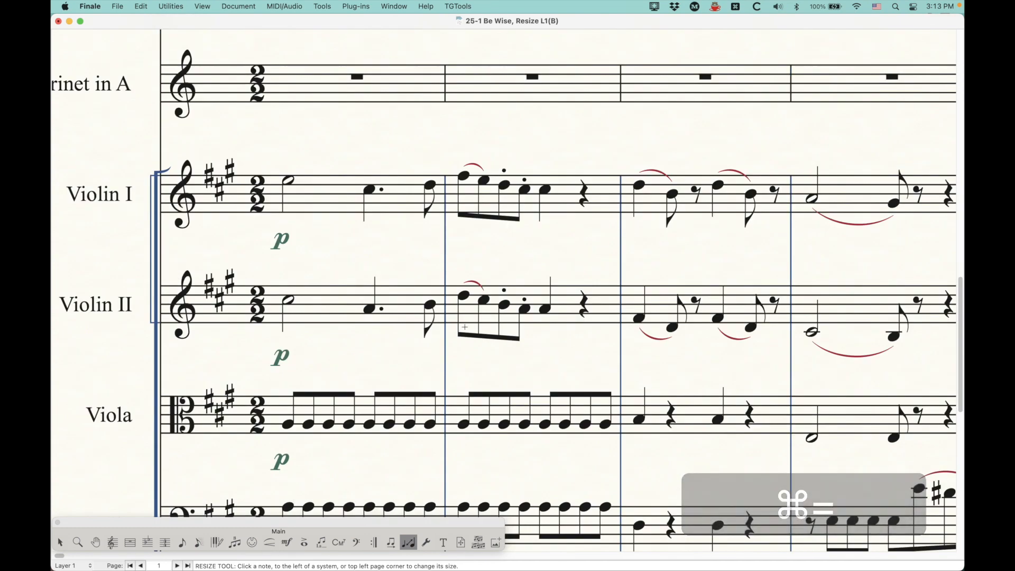
pyautogui.hscroll(2, 546, 235)
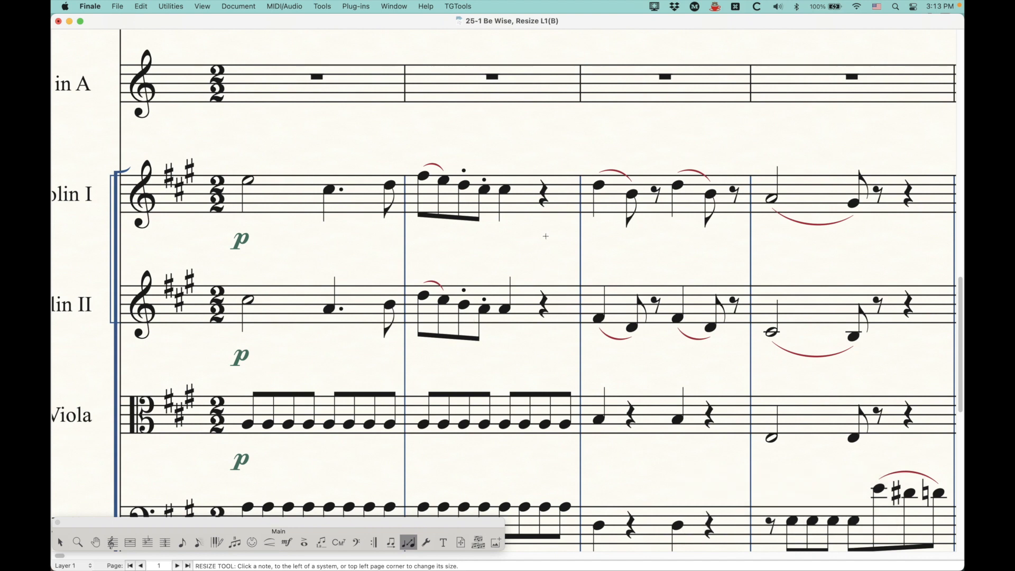
pyautogui.click(390, 186)
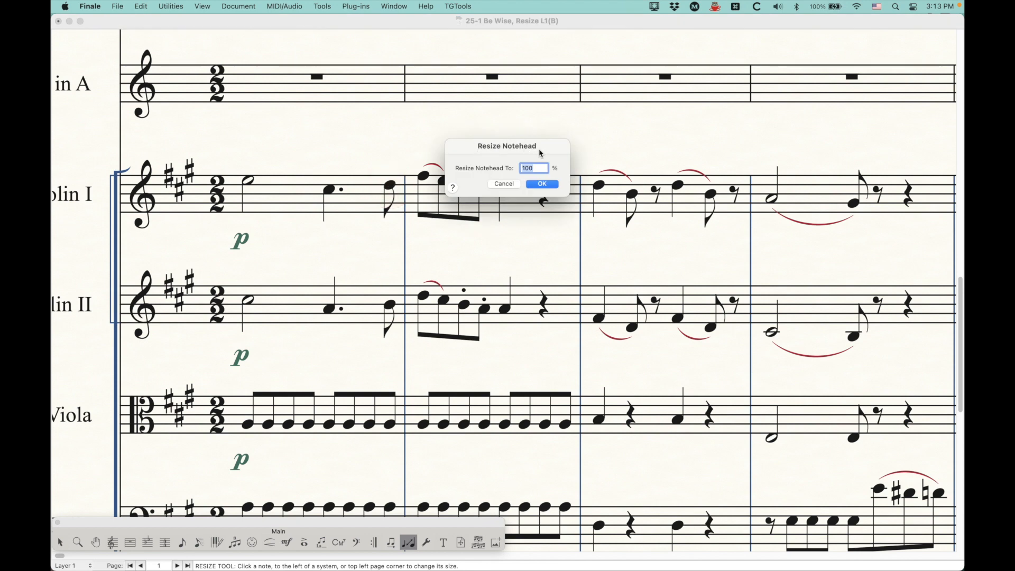
pyautogui.moveTo(532, 148); pyautogui.dragTo(552, 139)
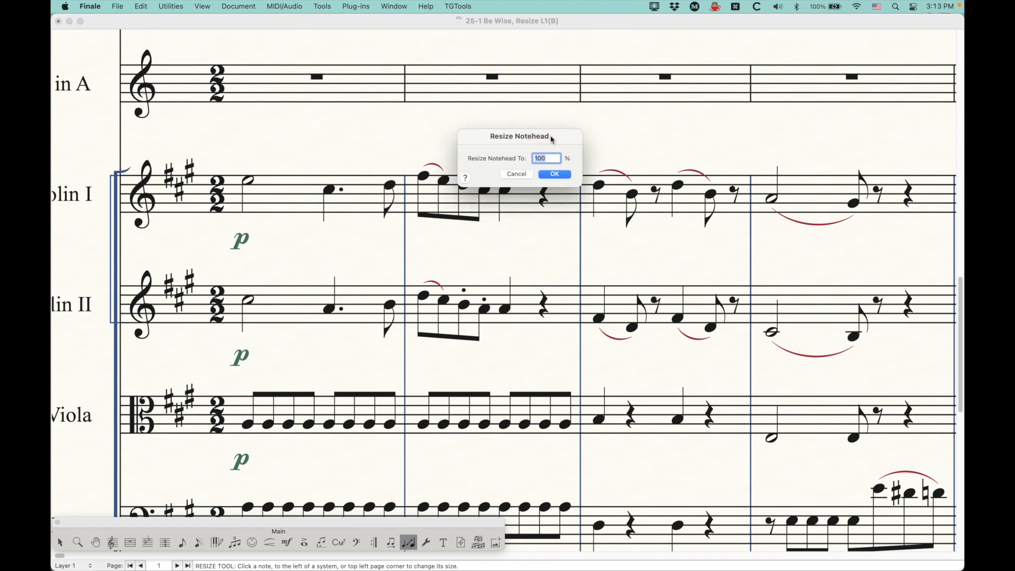
pyautogui.write('75')
pyautogui.click(554, 175)
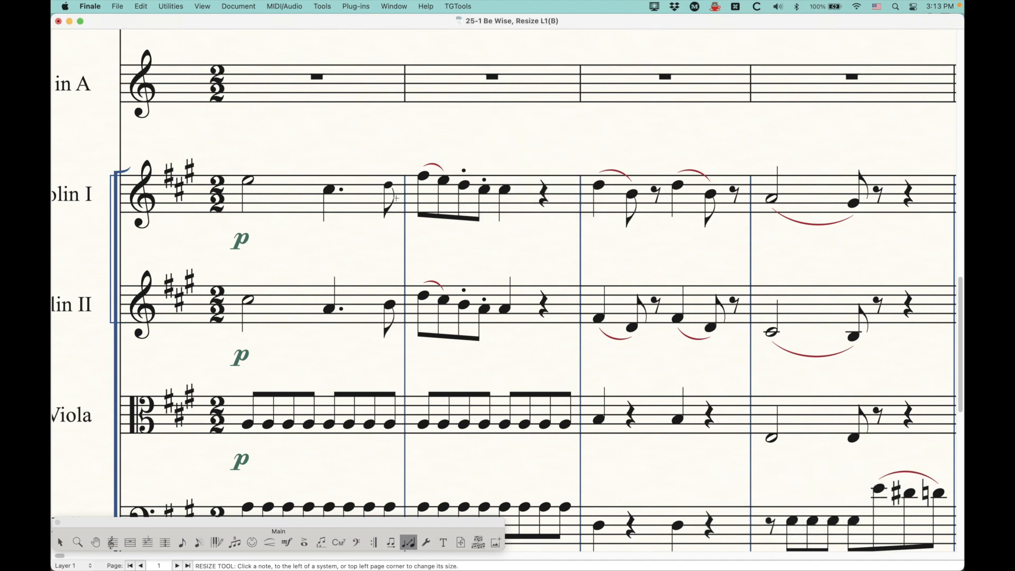
pyautogui.press('super+z')
# Step: Resize the whole final eighth note in Violin I, measure 1, including its stem, to 75%, and undo the change
pyautogui.click(390, 197)
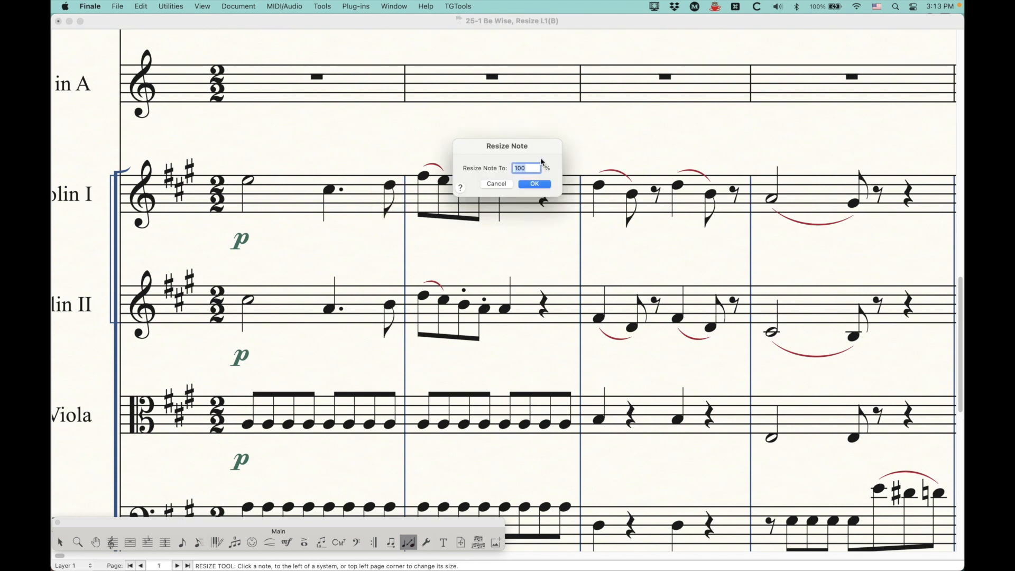
pyautogui.write('75')
pyautogui.click(535, 184)
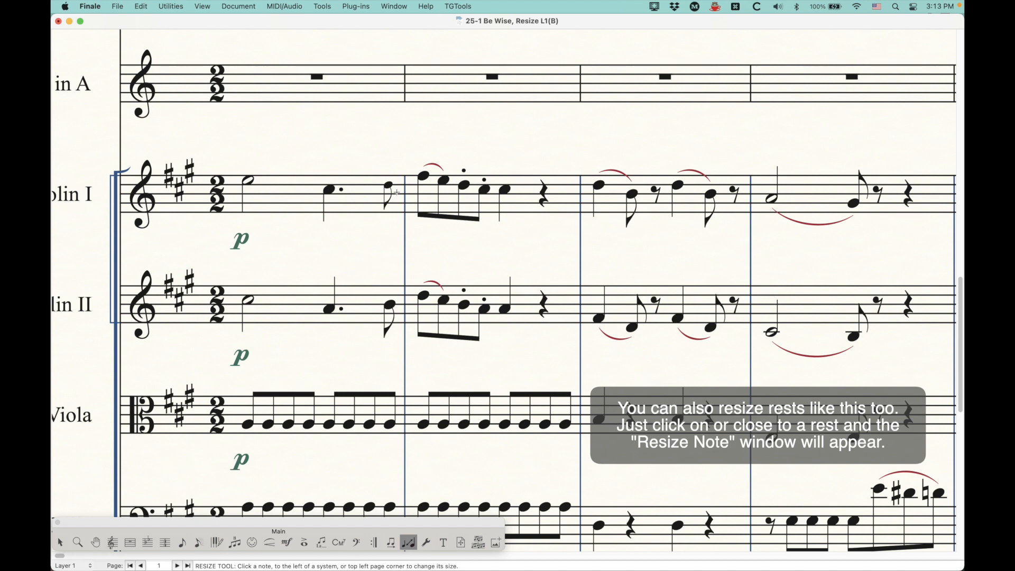
pyautogui.press('super+z')
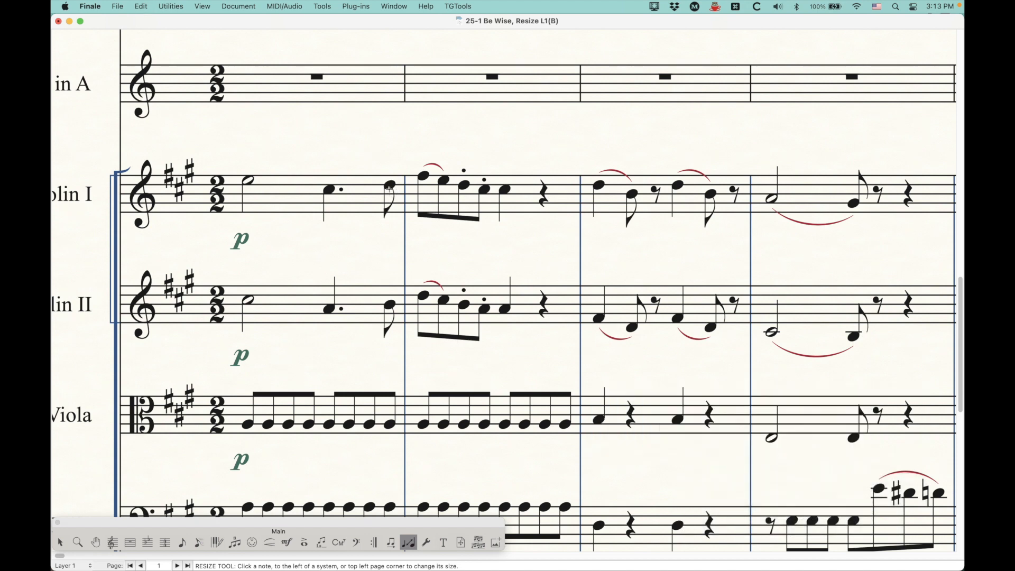
# Step: Compare the note and notehead resize settings for the final eighth note in Violin I, measure 1, cancelling each time
pyautogui.click(389, 188)
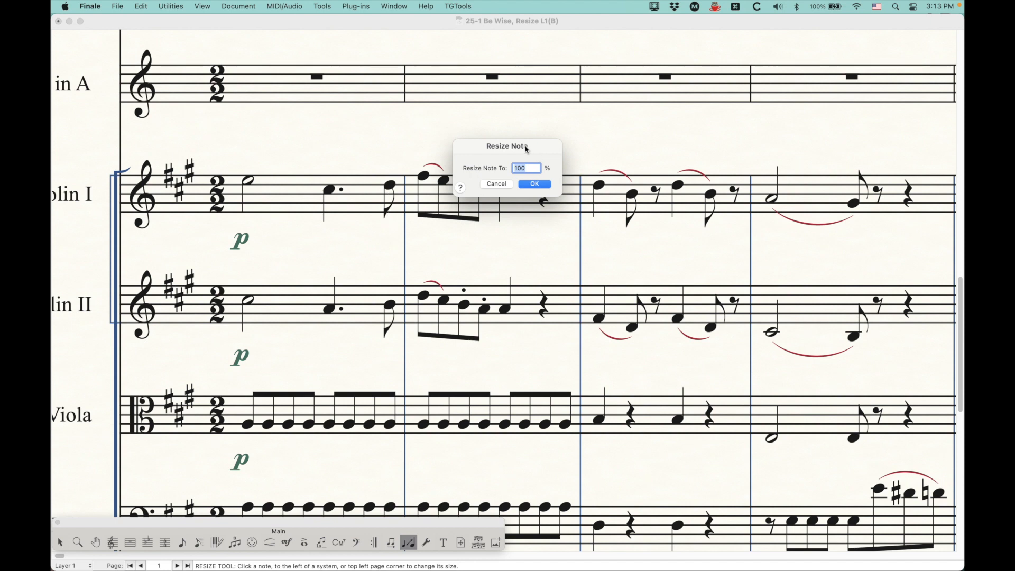
pyautogui.moveTo(538, 148); pyautogui.dragTo(540, 141)
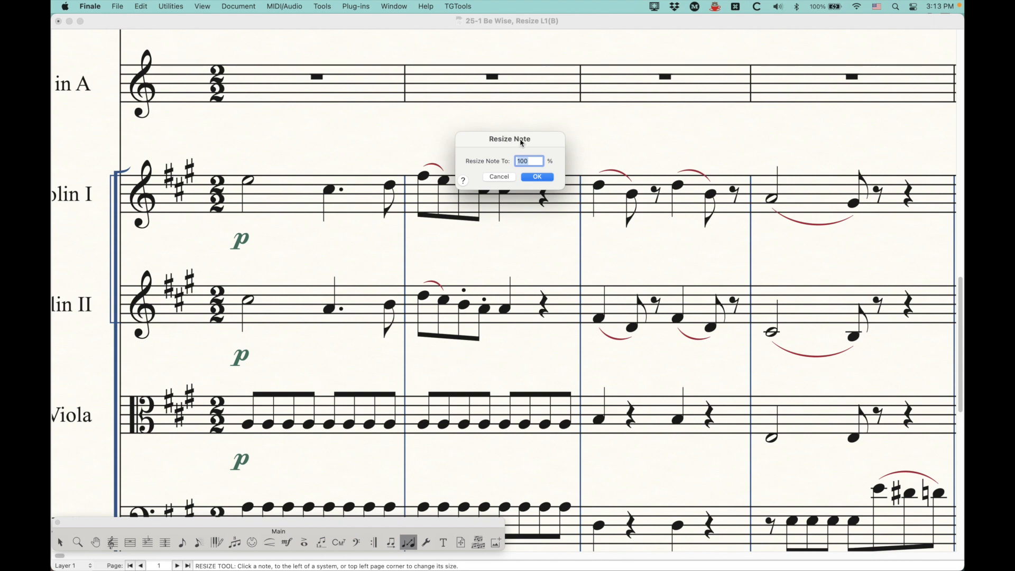
pyautogui.click(499, 177)
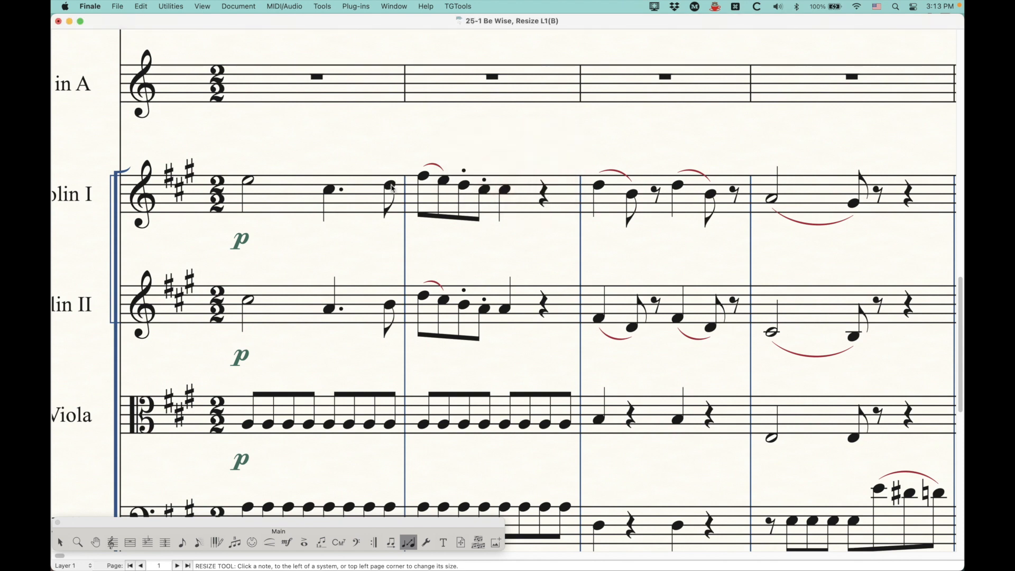
pyautogui.click(393, 185)
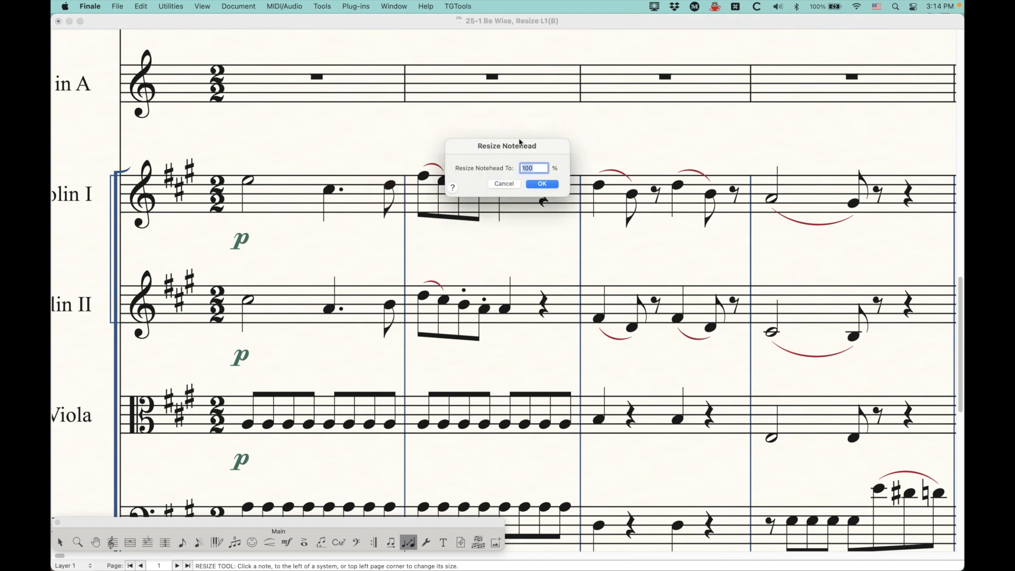
pyautogui.click(505, 184)
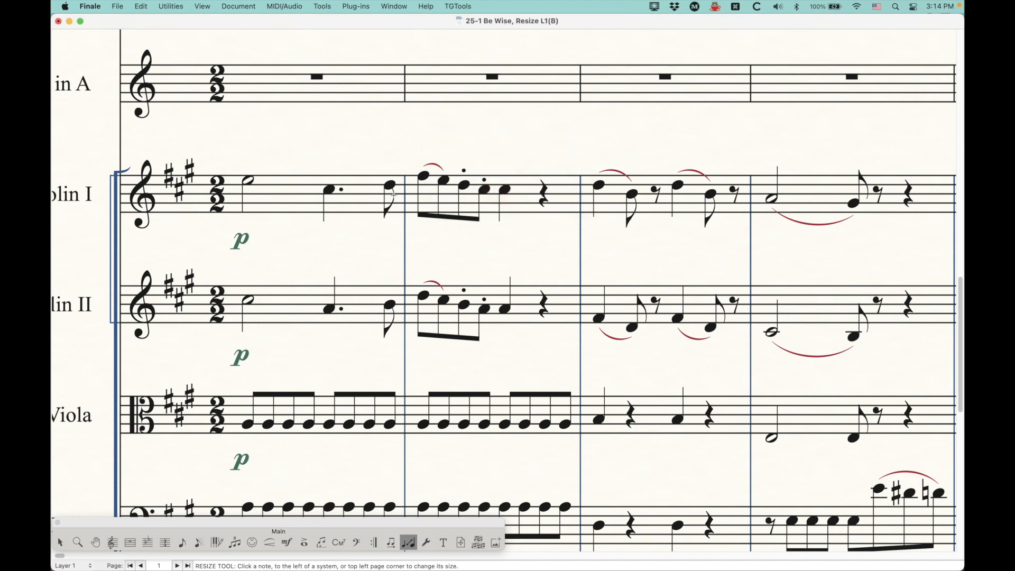
pyautogui.click(389, 194)
pyautogui.click(498, 187)
# Step: Change the note size in Violin I, measures 1 through 4, to 75% with the Selection Tool, and undo the change
pyautogui.click(60, 543)
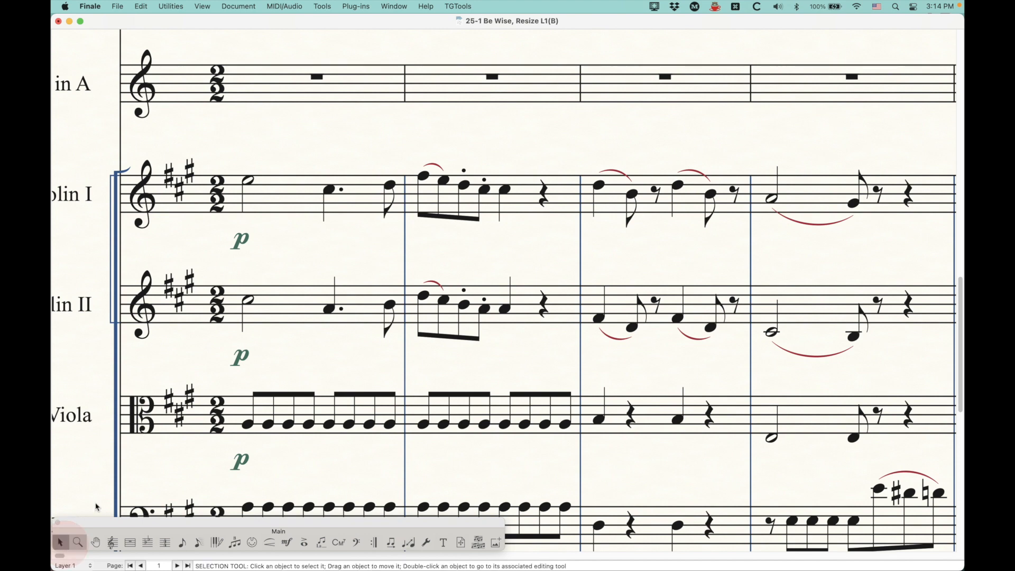
pyautogui.click(271, 199)
pyautogui.keyDown('shift'); pyautogui.click(804, 188); pyautogui.keyUp('shift')
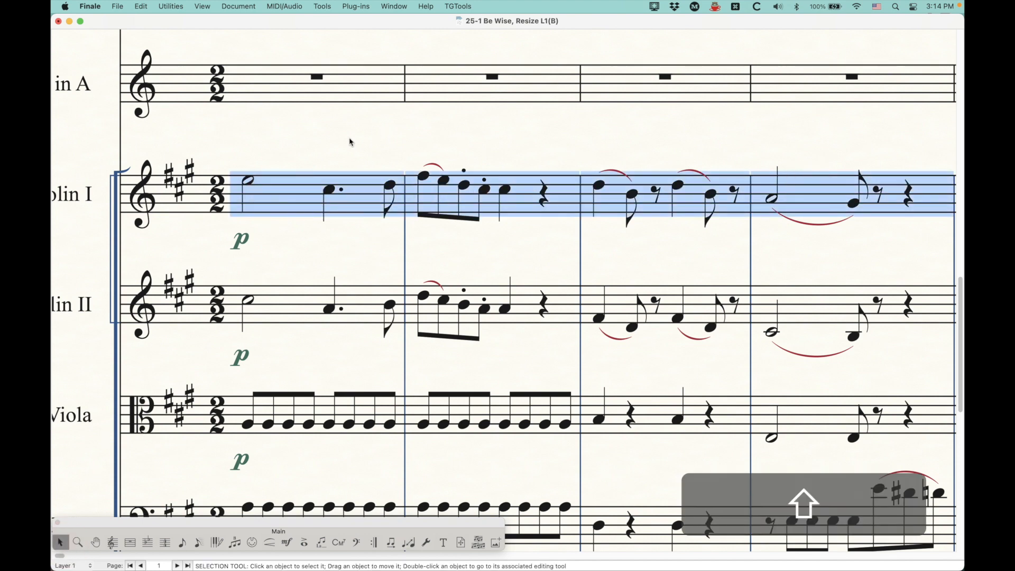
pyautogui.click(174, 5)
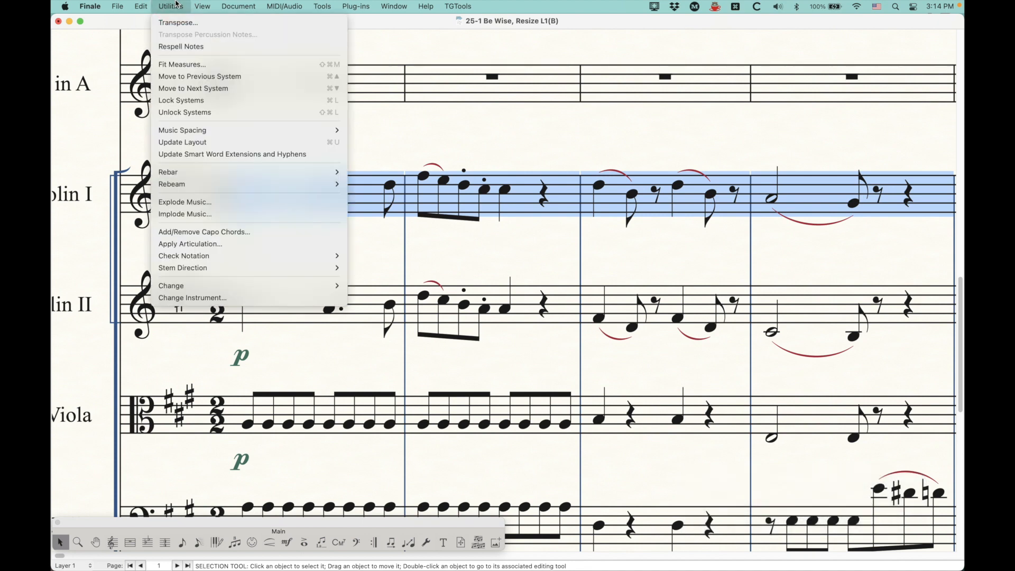
pyautogui.moveTo(180, 285)
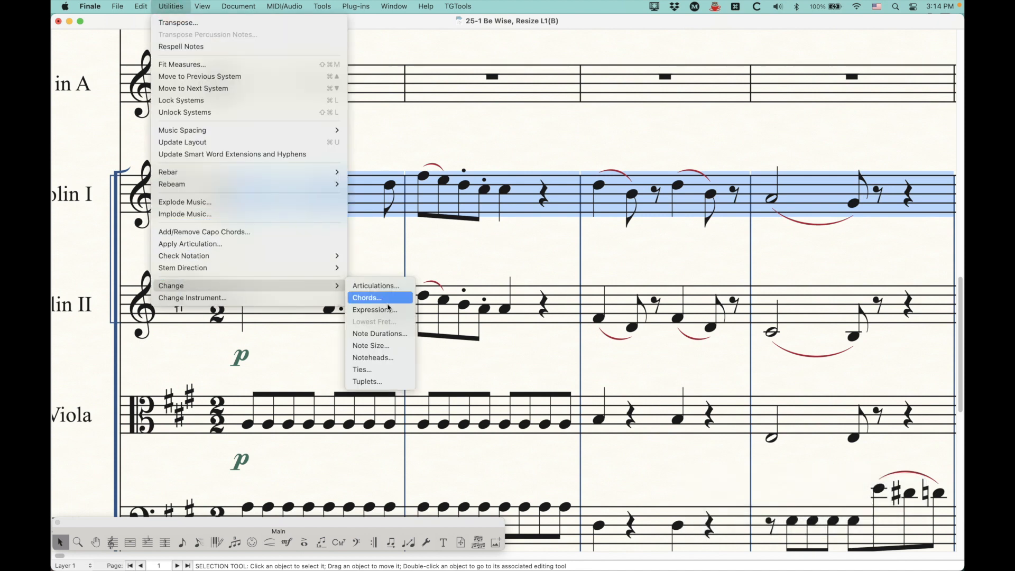
pyautogui.click(385, 347)
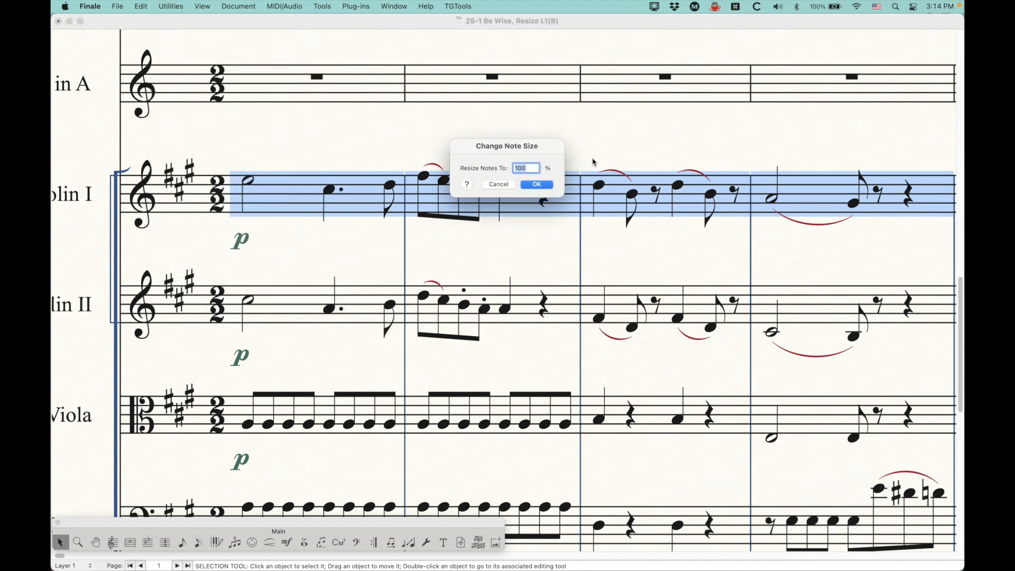
pyautogui.write('75')
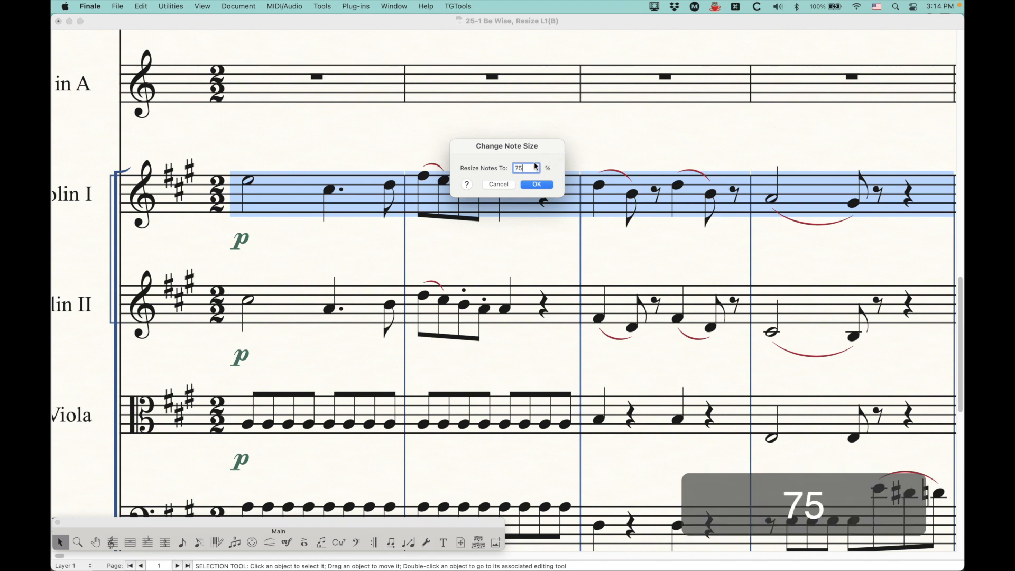
pyautogui.click(538, 186)
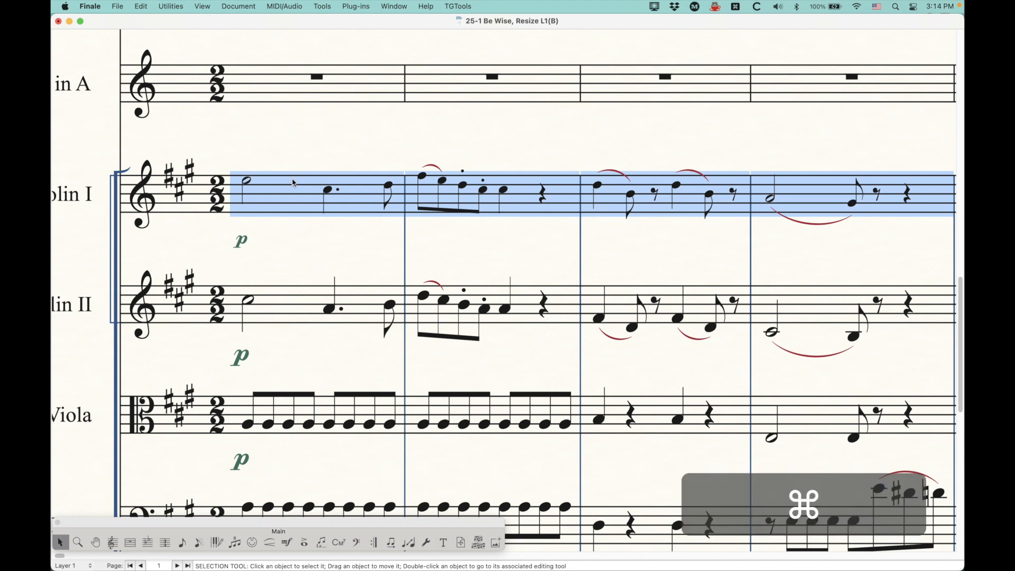
pyautogui.press('super+z')
# Step: Set up a 75% notehead resize for the selected Violin I measures 1 through 4 with the JW Change plug-in
pyautogui.click(182, 6)
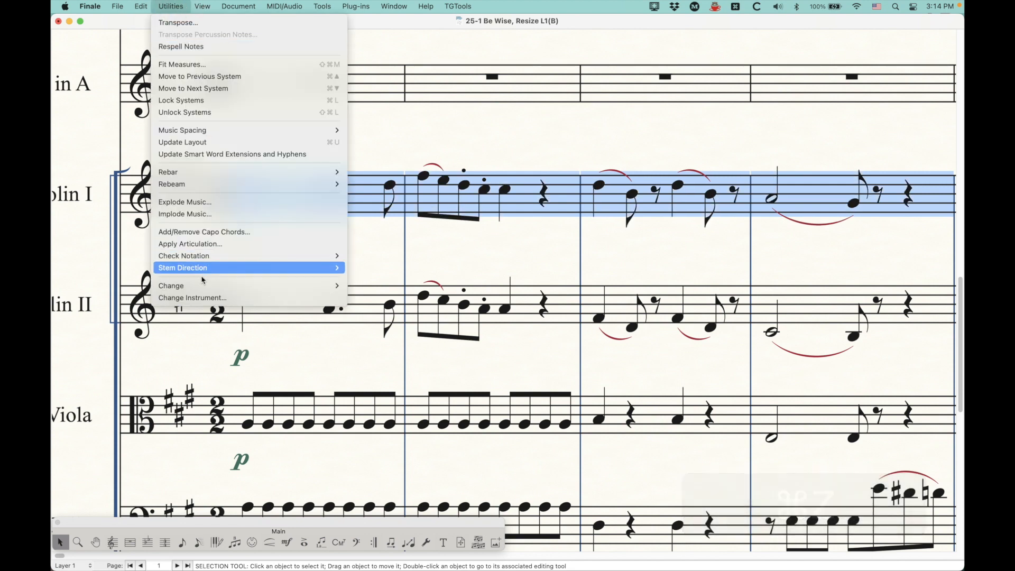
pyautogui.moveTo(198, 288)
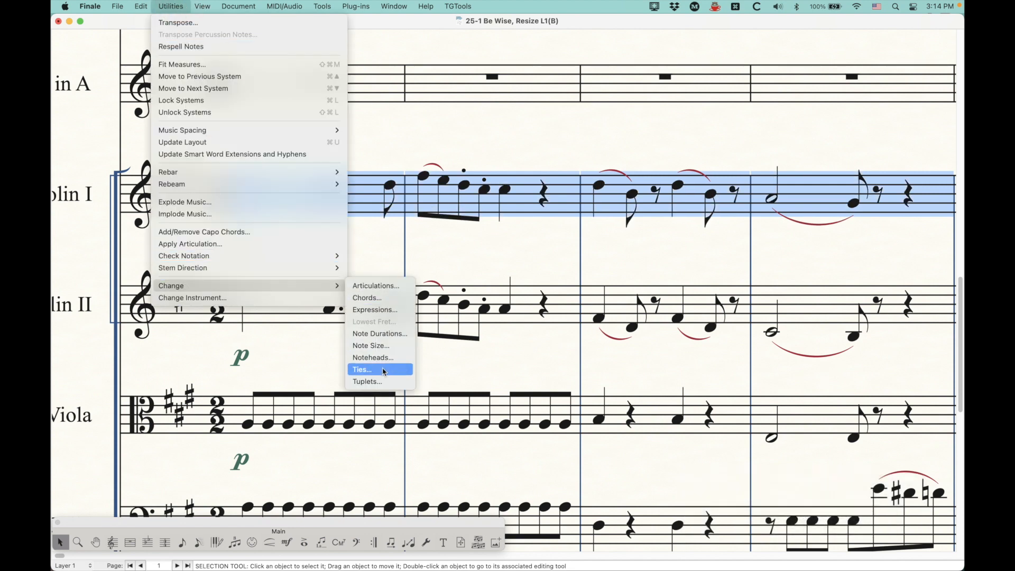
pyautogui.moveTo(288, 5)
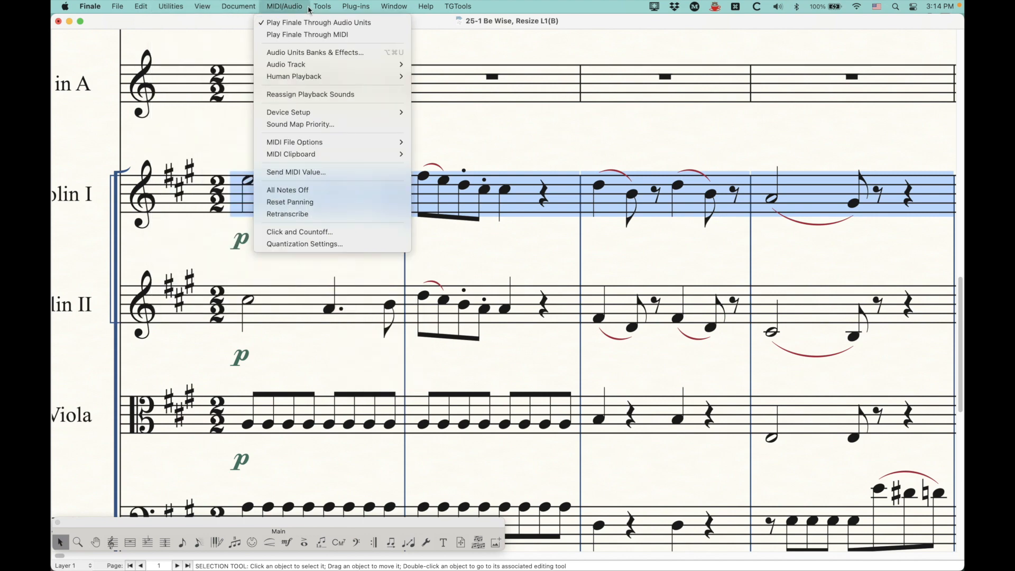
pyautogui.moveTo(355, 5)
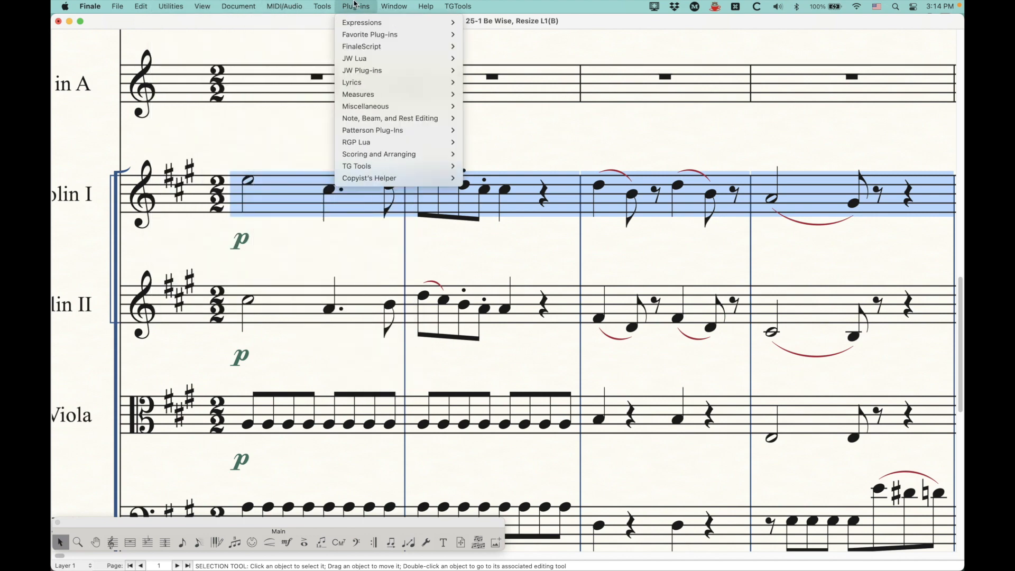
pyautogui.moveTo(363, 73)
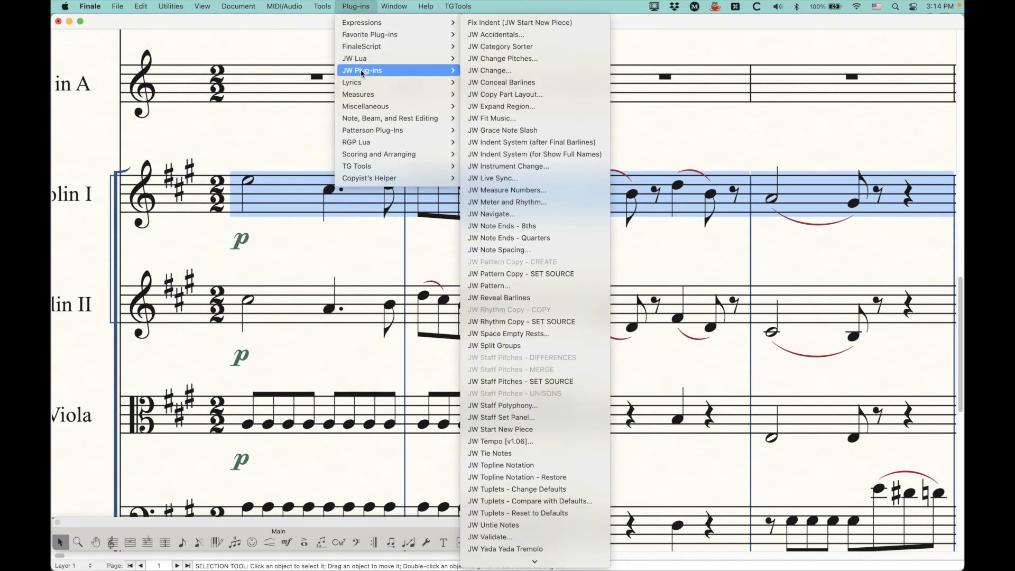
pyautogui.click(497, 72)
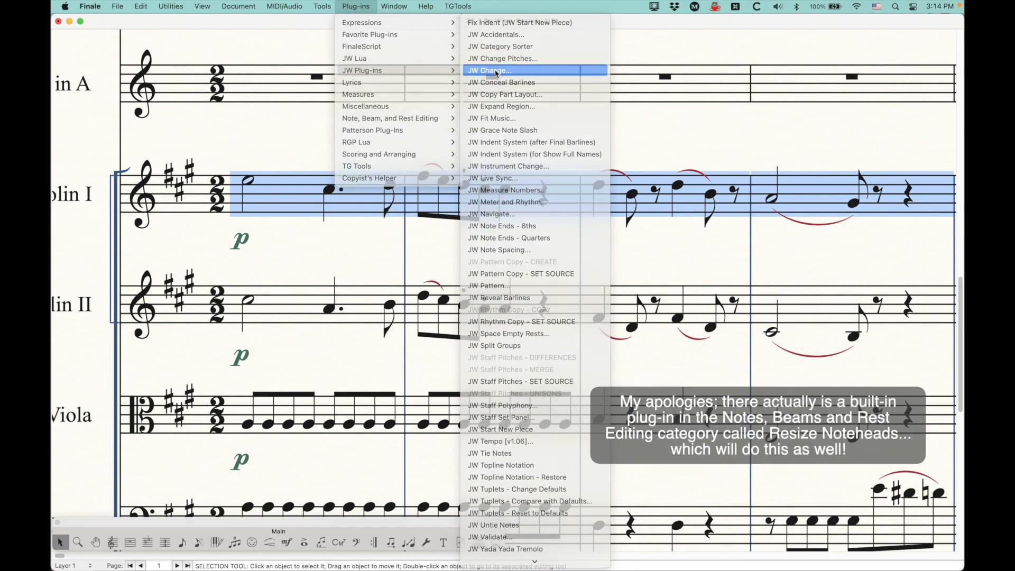
pyautogui.click(439, 208)
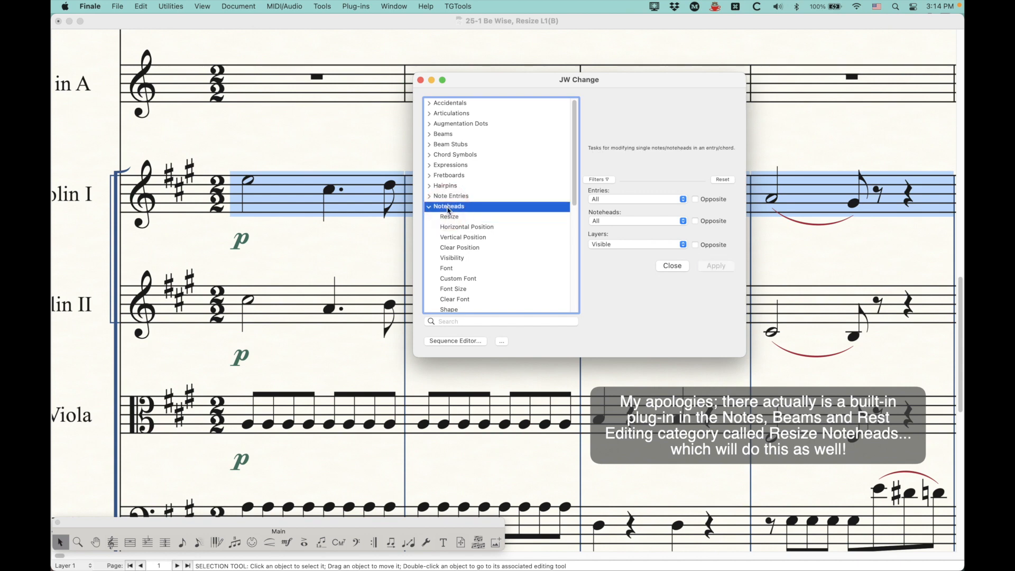
pyautogui.click(450, 218)
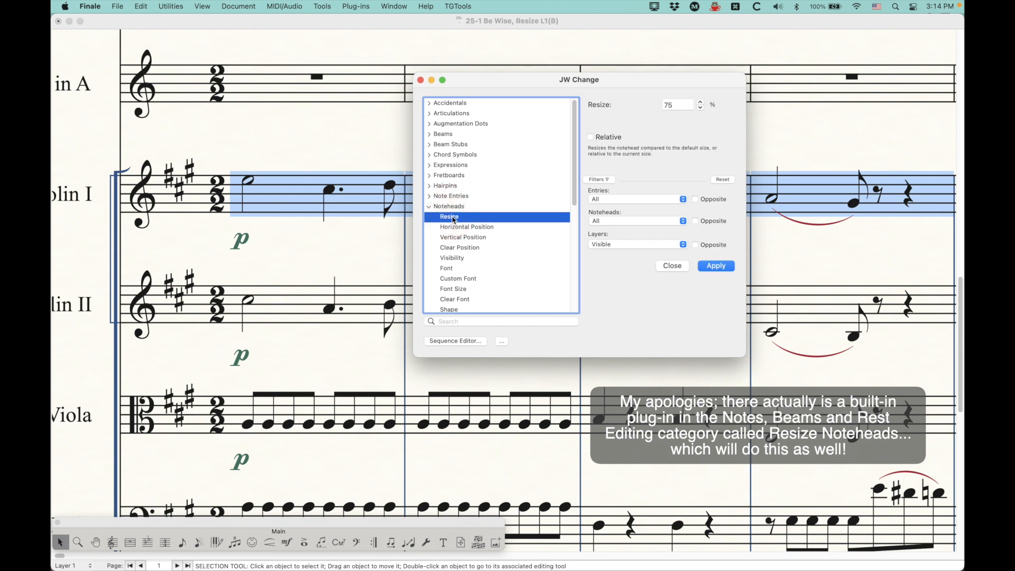
pyautogui.moveTo(538, 81); pyautogui.dragTo(493, 102)
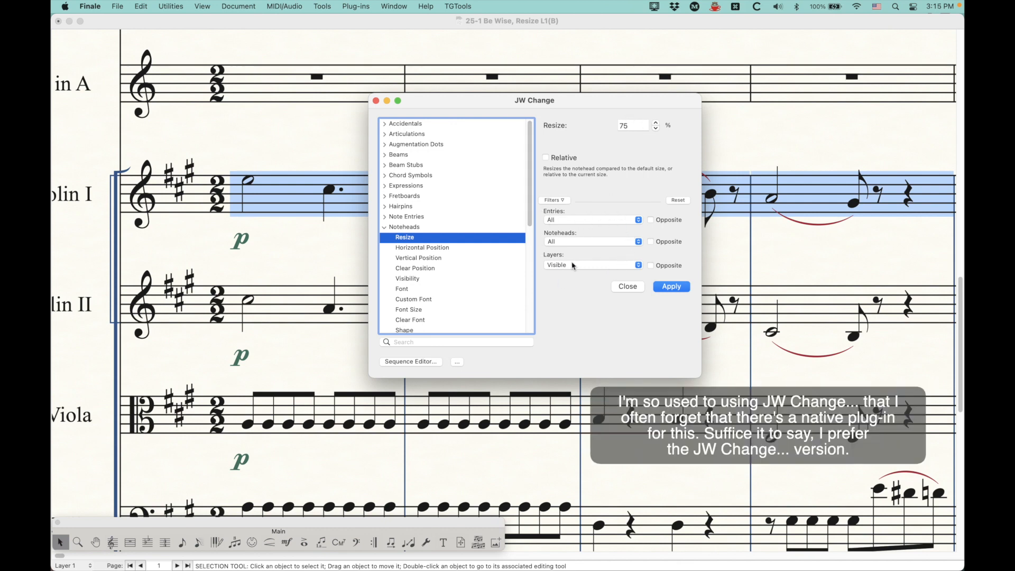
# Step: Review the Entries and Noteheads filter choices for the notehead resize, leaving both set to All
pyautogui.click(587, 221)
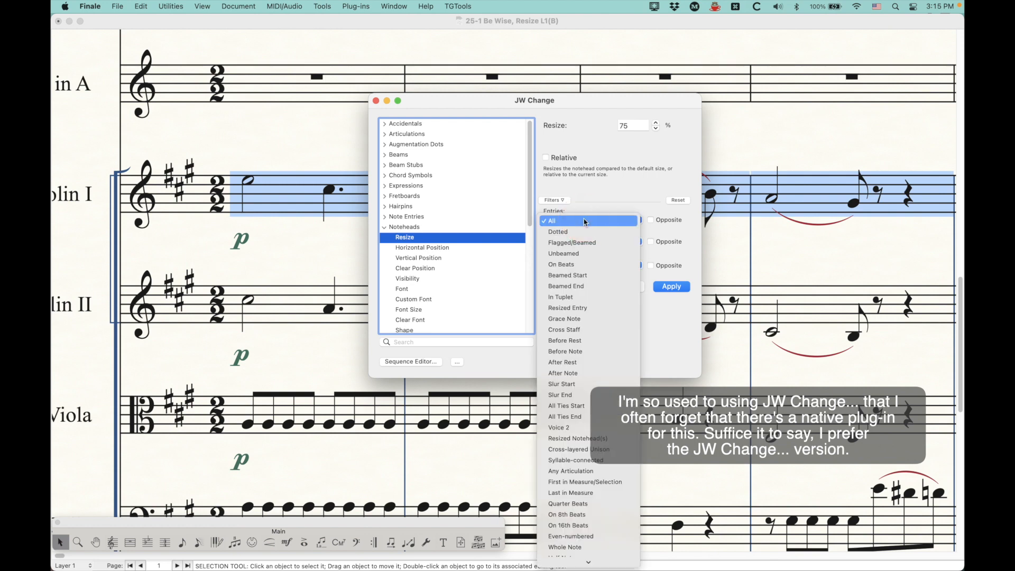
pyautogui.click(597, 182)
pyautogui.click(587, 242)
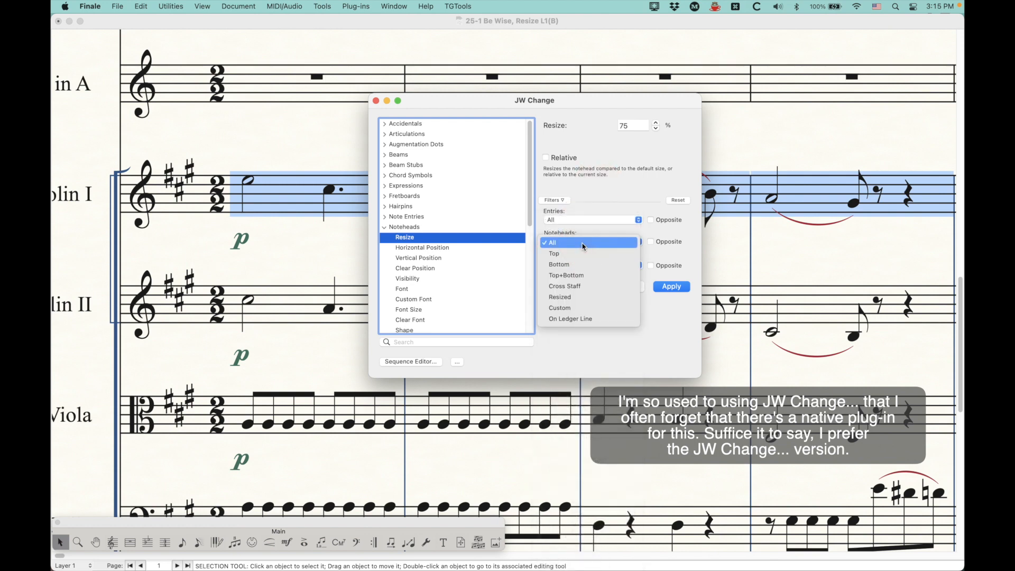
pyautogui.click(607, 182)
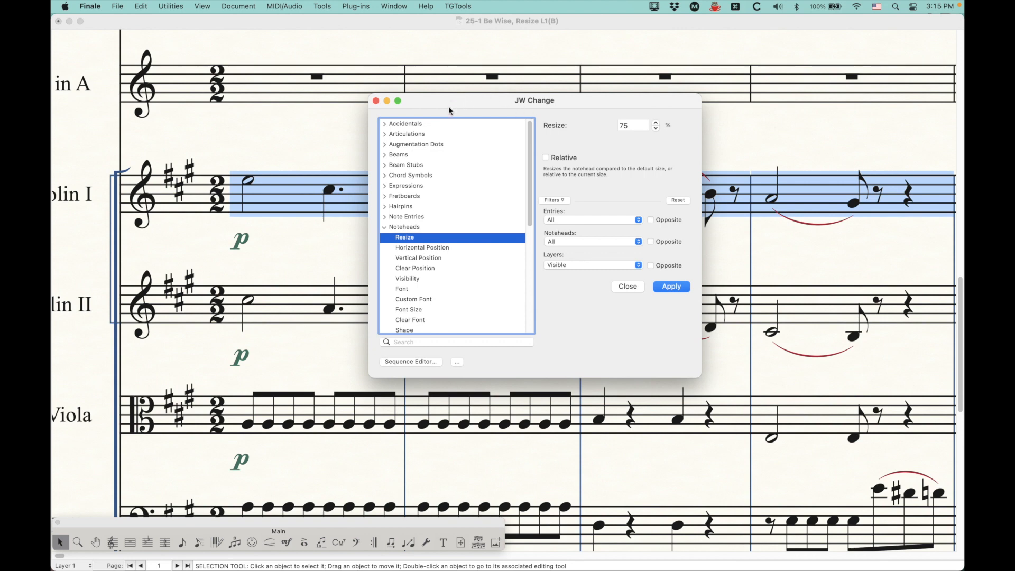
# Step: Apply the 75% notehead resize to Violin I, measures 1 through 4, close JW Change, and undo the change
pyautogui.click(672, 287)
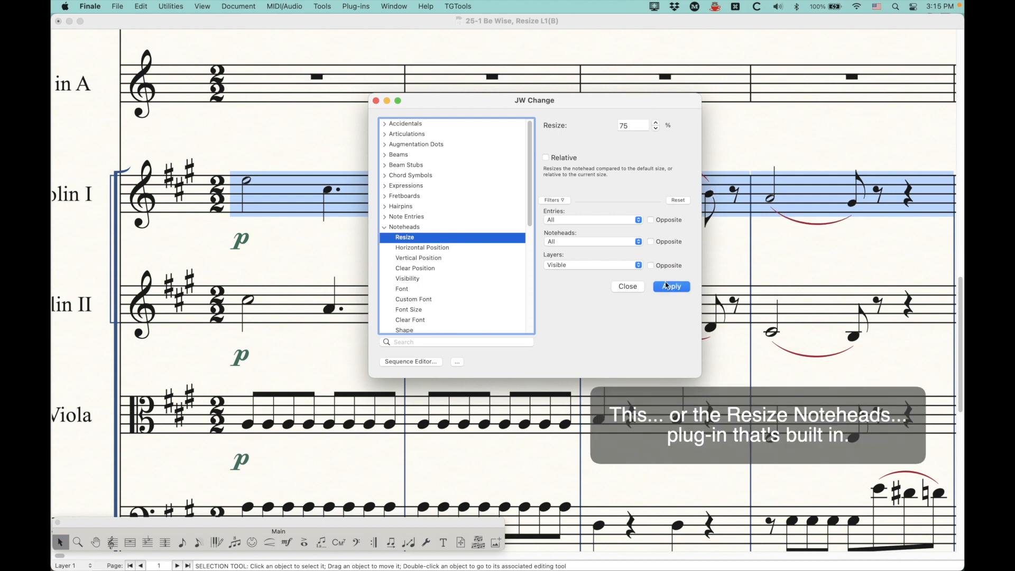
pyautogui.click(637, 288)
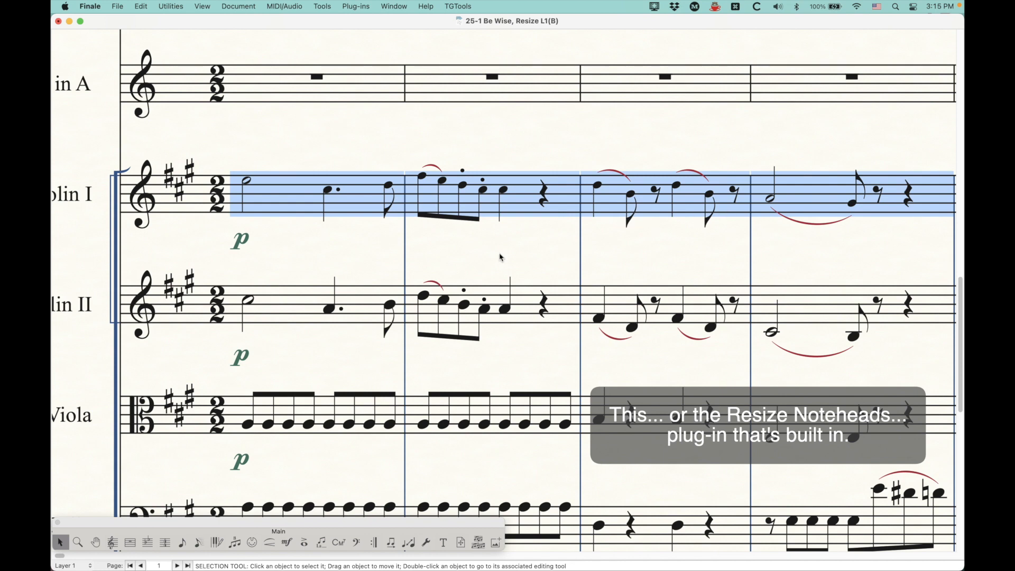
pyautogui.click(396, 153)
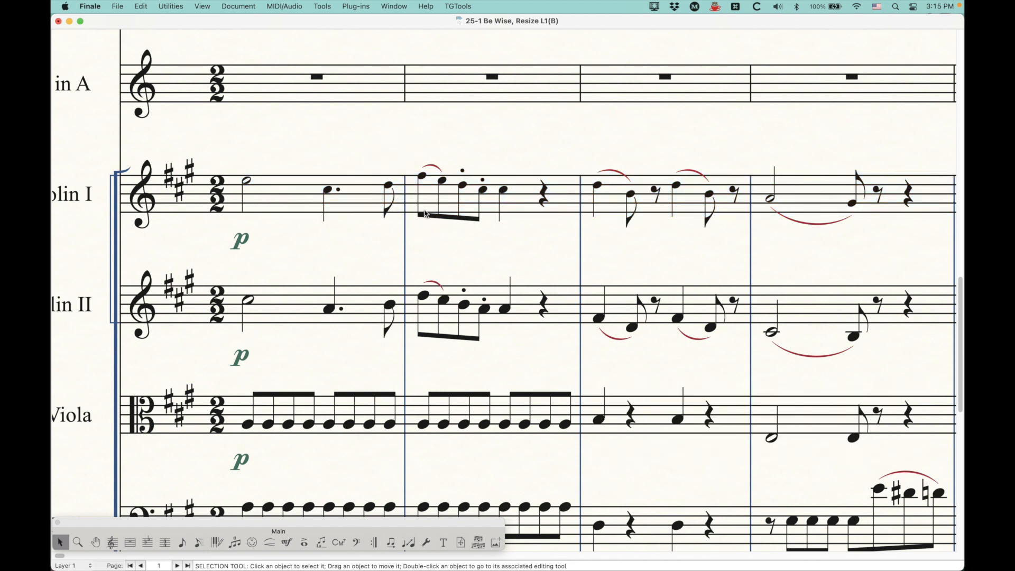
pyautogui.press('super+z')
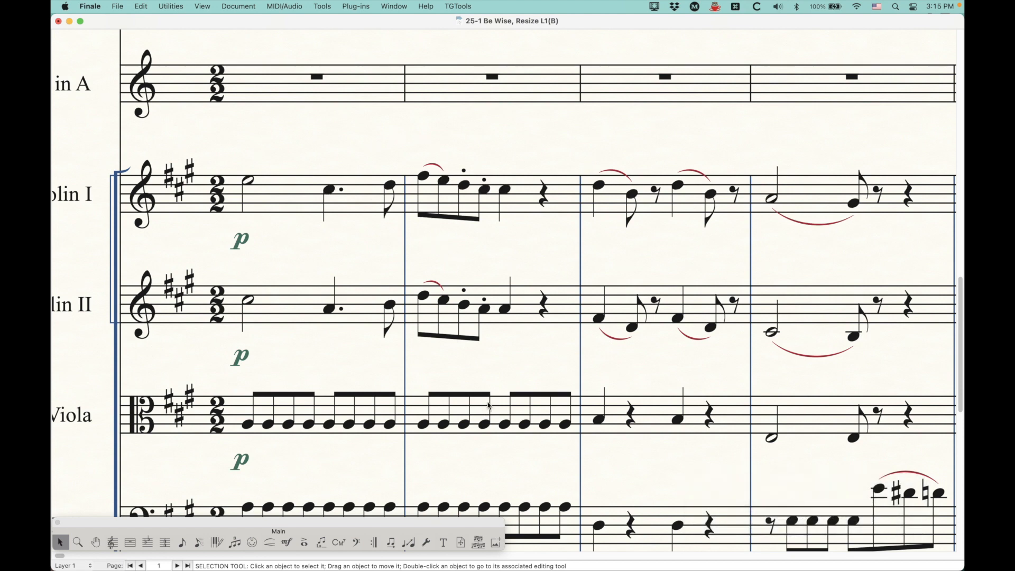
# Step: Check the notehead resize setting for the final eighth note in Violin I, measure 1, with the Resize Tool, and cancel
pyautogui.click(409, 542)
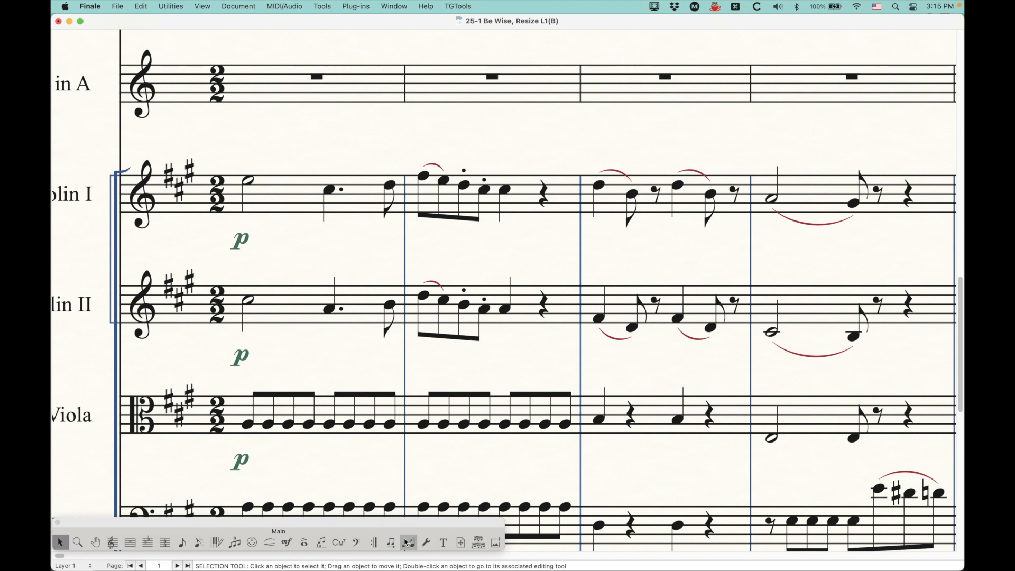
pyautogui.click(394, 186)
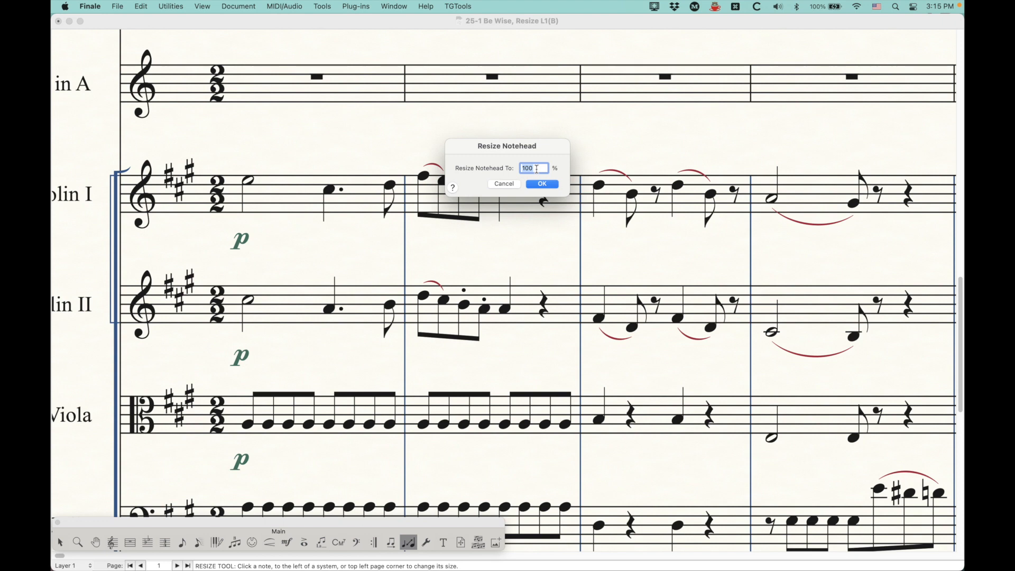
pyautogui.click(508, 184)
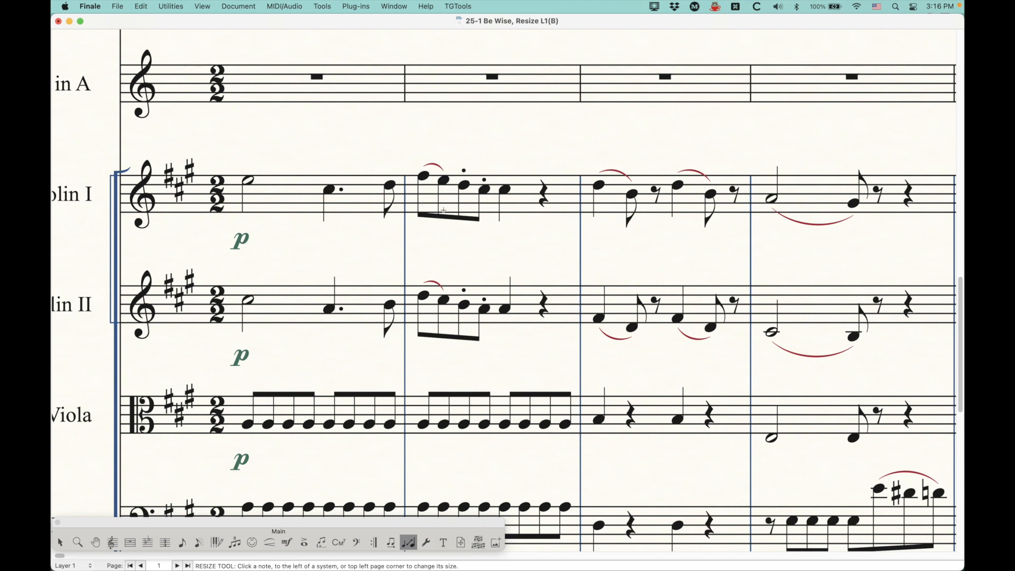
# Step: Resize the first note of the beamed eighth-note group in Violin I, measure 2, to 75%, and undo the change
pyautogui.click(425, 196)
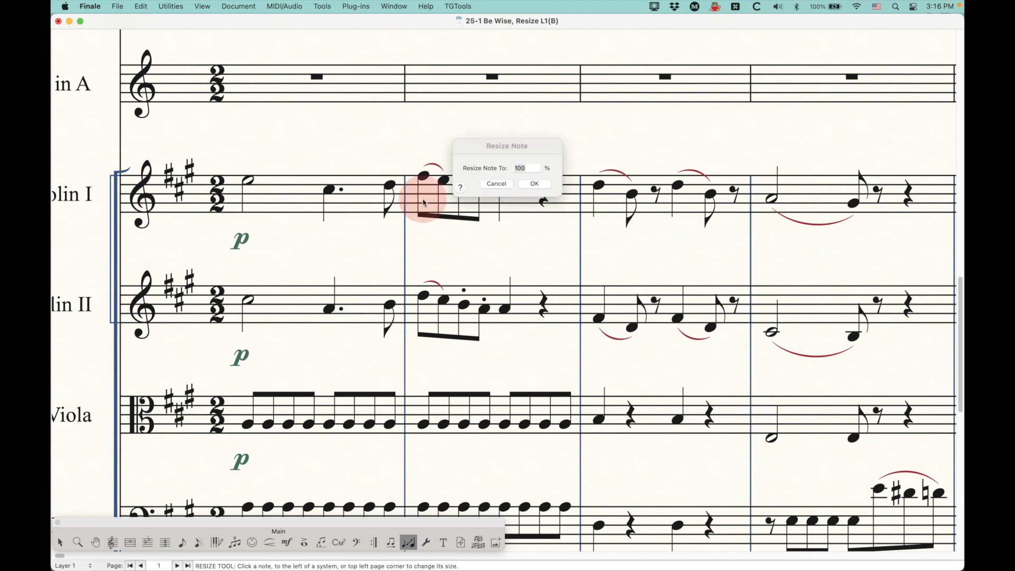
pyautogui.moveTo(500, 148); pyautogui.dragTo(559, 151)
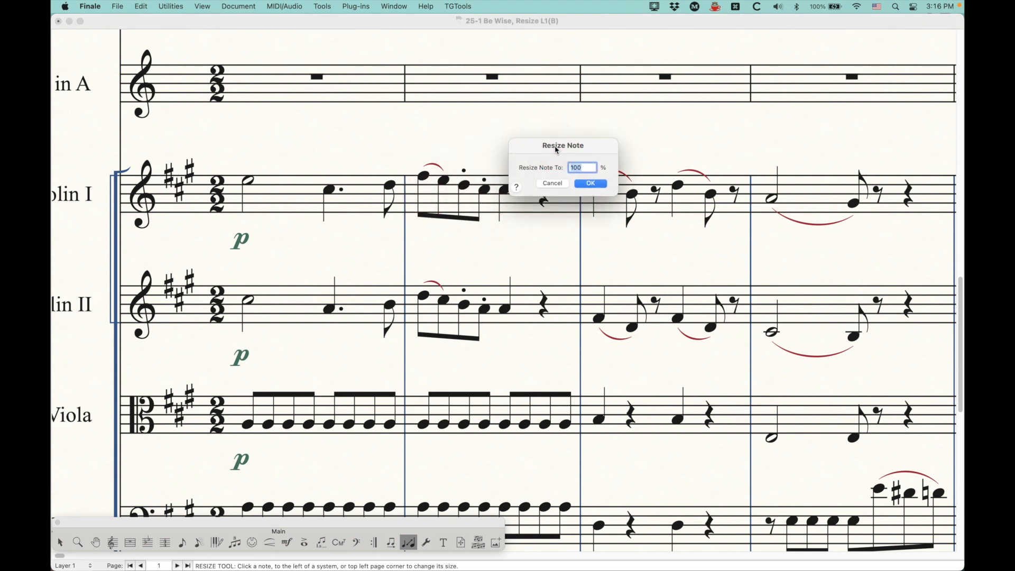
pyautogui.write('75')
pyautogui.click(593, 185)
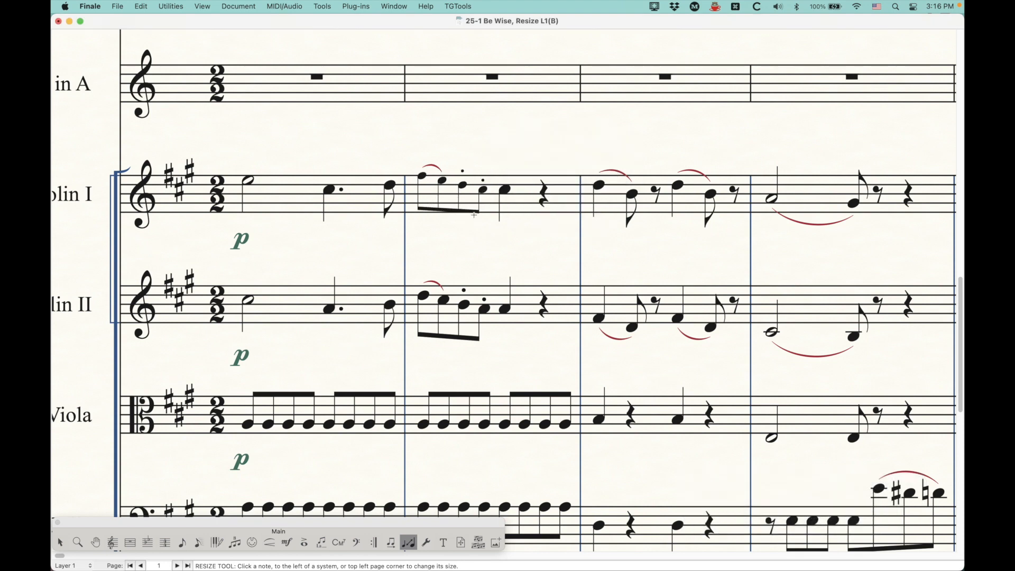
pyautogui.press('super+z')
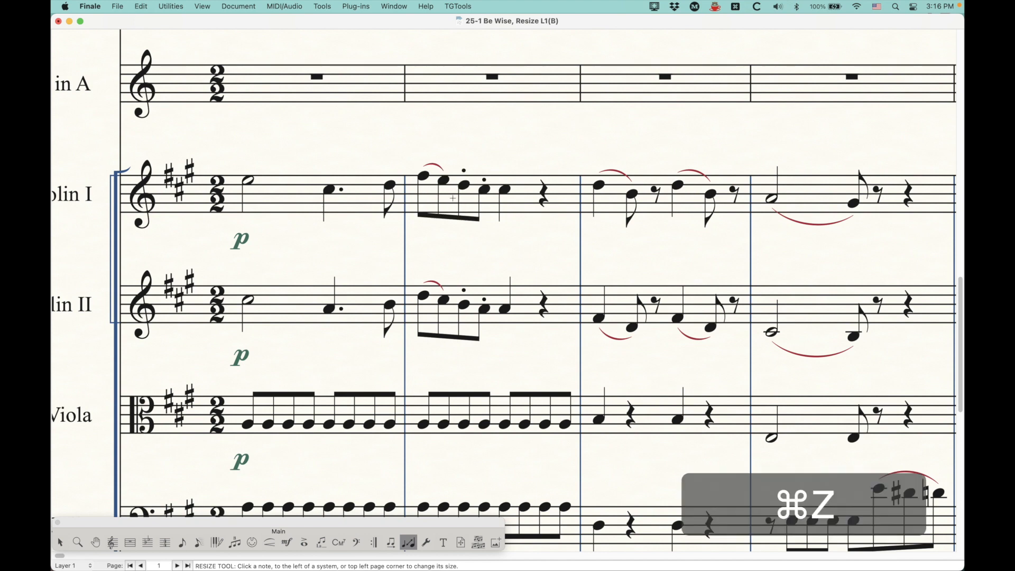
# Step: Resize the second note of the beamed eighth-note group in Violin I, measure 2, to 75%, and undo the change
pyautogui.click(444, 199)
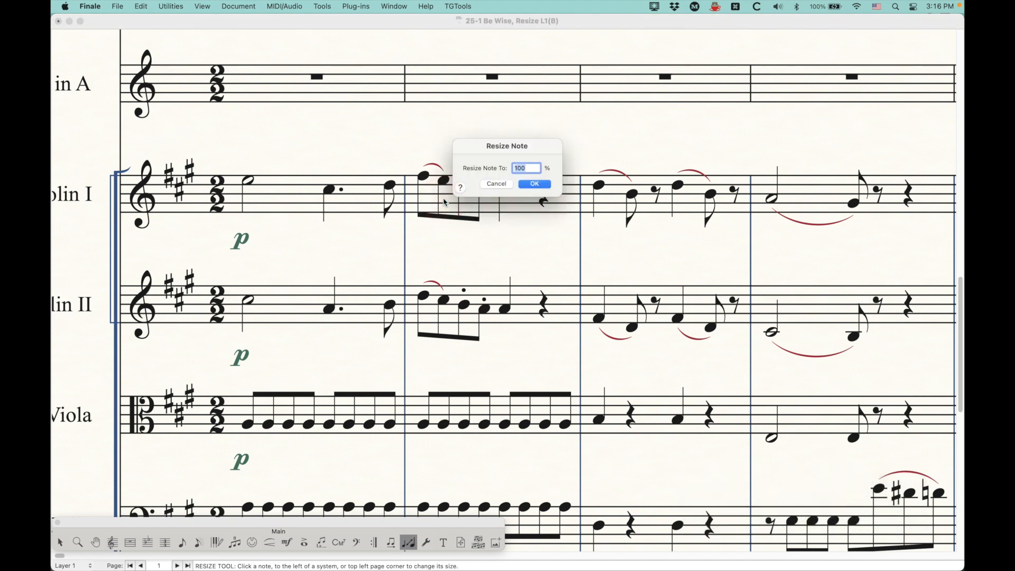
pyautogui.write('75')
pyautogui.click(550, 189)
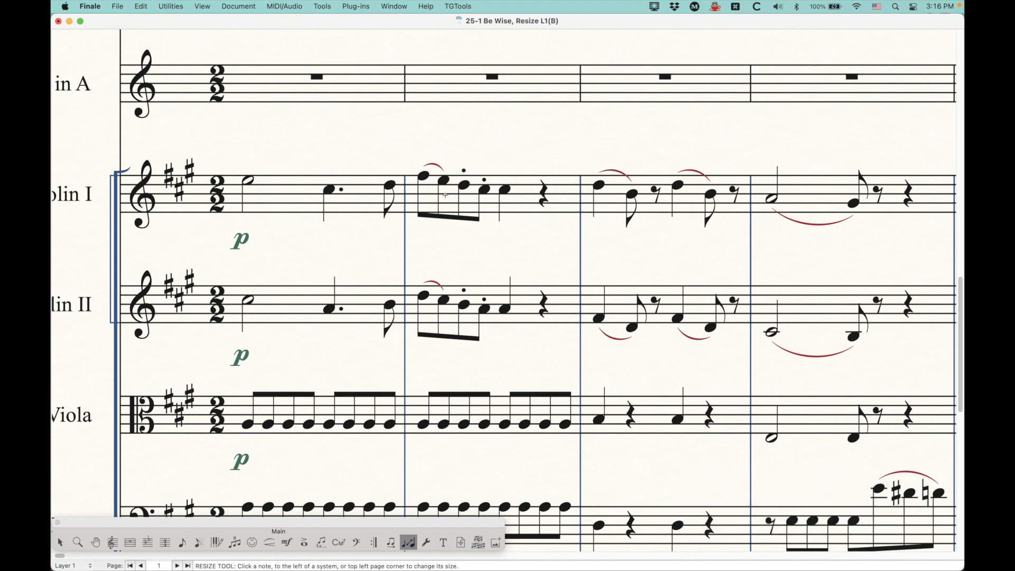
pyautogui.press('super+z')
# Step: Resize the third note of the beamed eighth-note group in Violin I, measure 2, to 75%
pyautogui.click(463, 199)
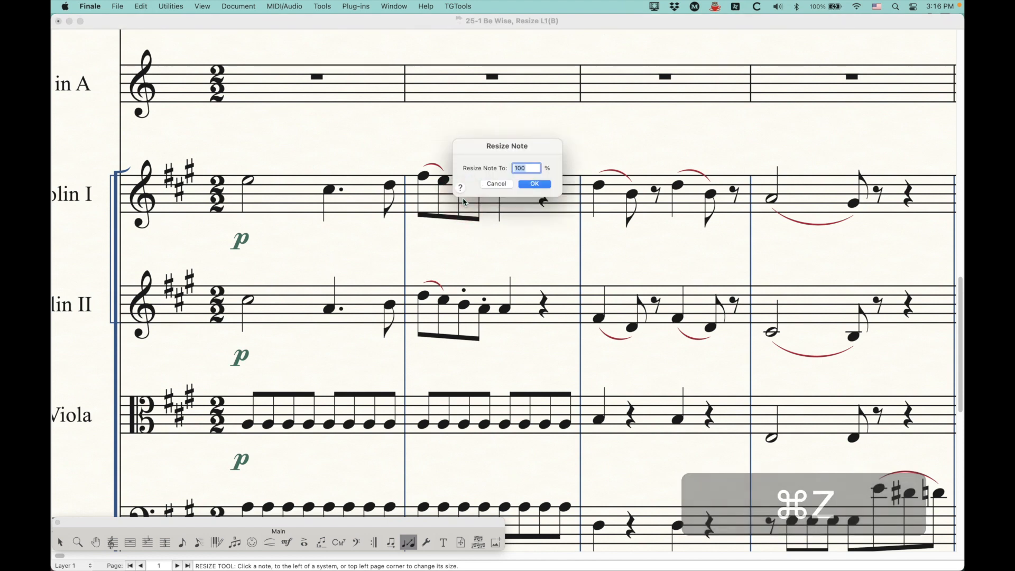
pyautogui.write('75')
pyautogui.click(527, 186)
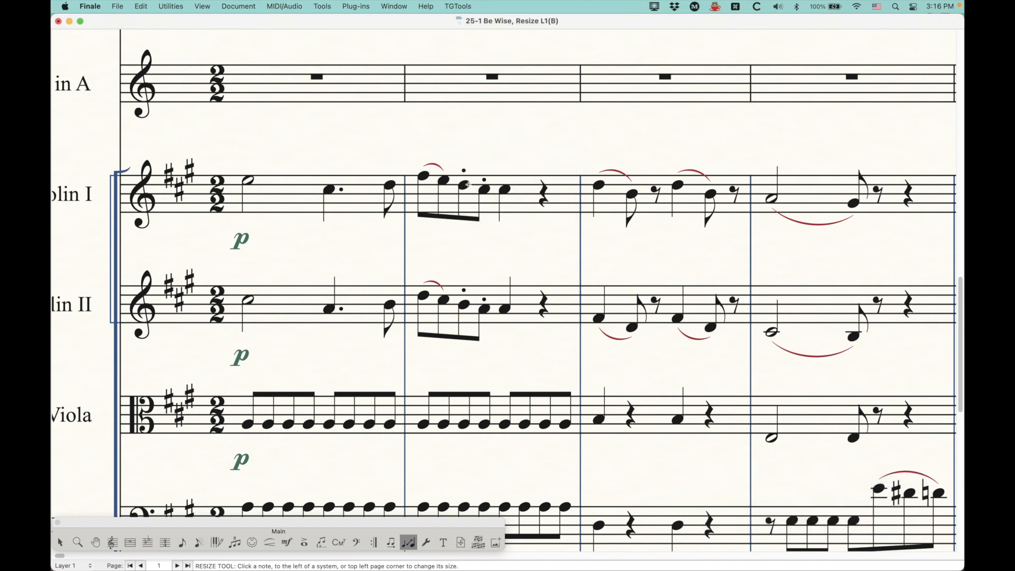
# Step: Break the beam between the second and third eighth notes in Violin I, measure 2, with the Speedy Entry Tool
pyautogui.press('super+alt+s')
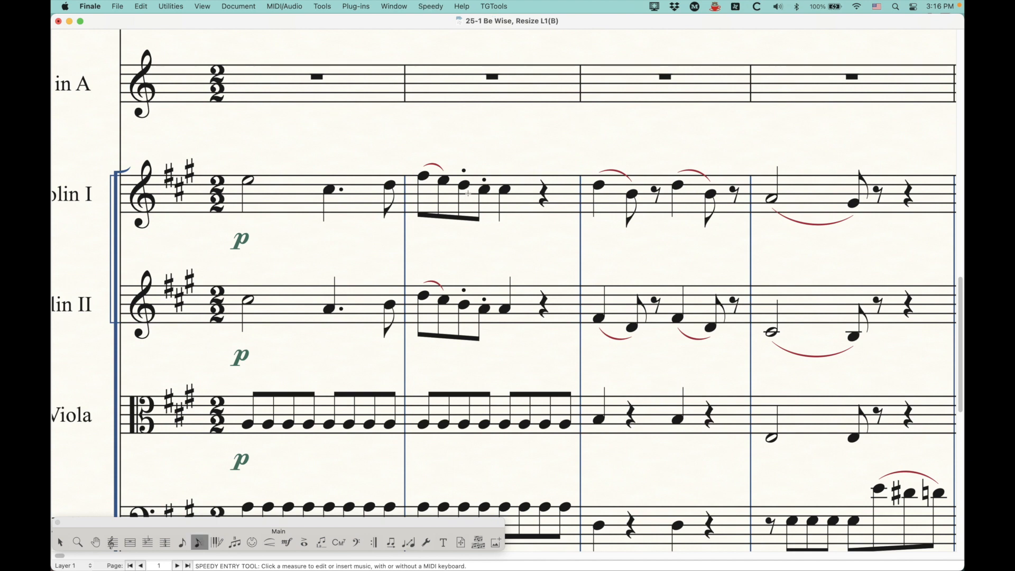
pyautogui.click(465, 192)
pyautogui.press('Right')
pyautogui.press('Right')
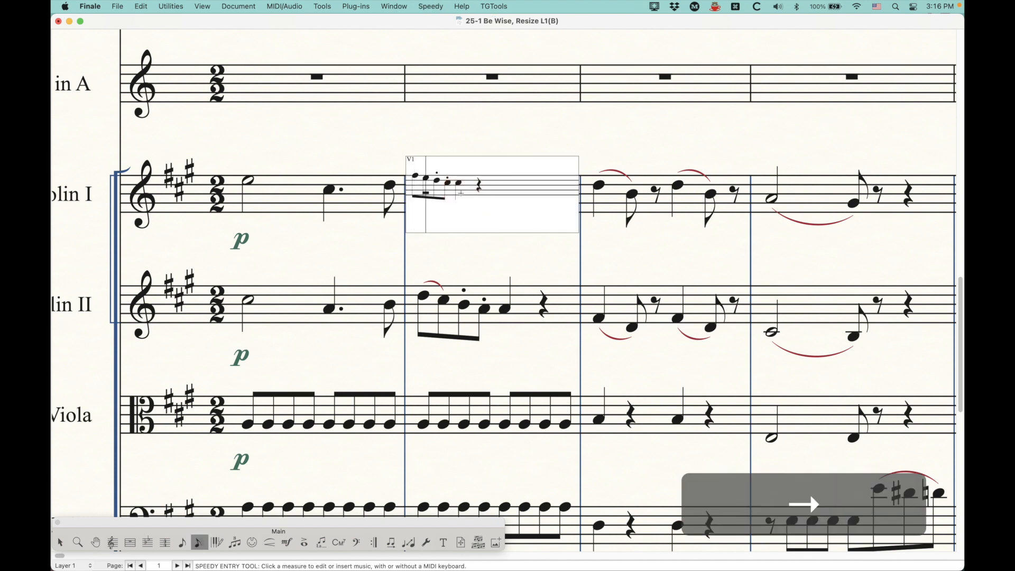
pyautogui.press('/')
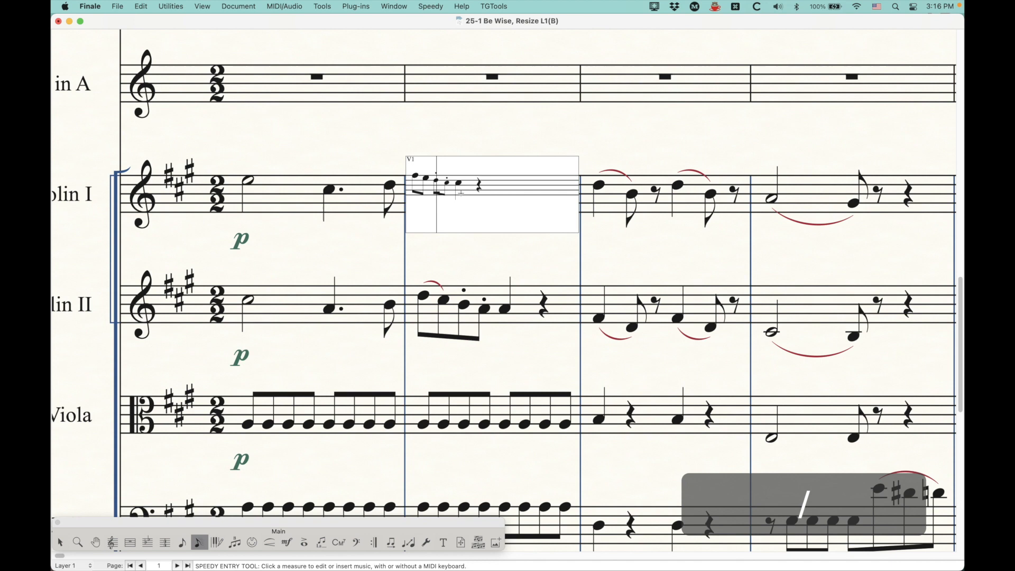
pyautogui.click(400, 159)
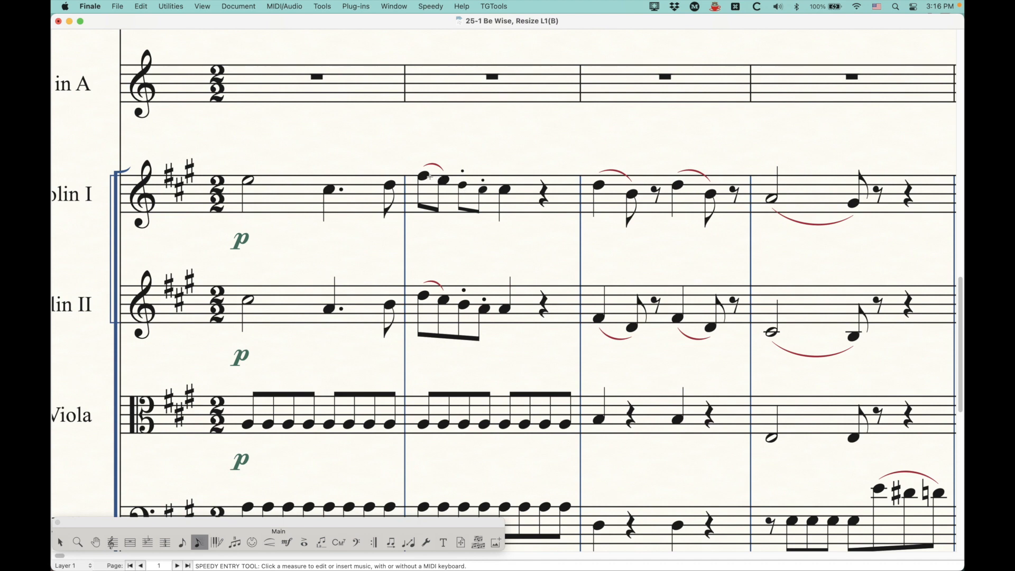
# Step: Rejoin the beam between the second and third eighth notes in Violin I, measure 2, and undo the rejoining
pyautogui.click(464, 189)
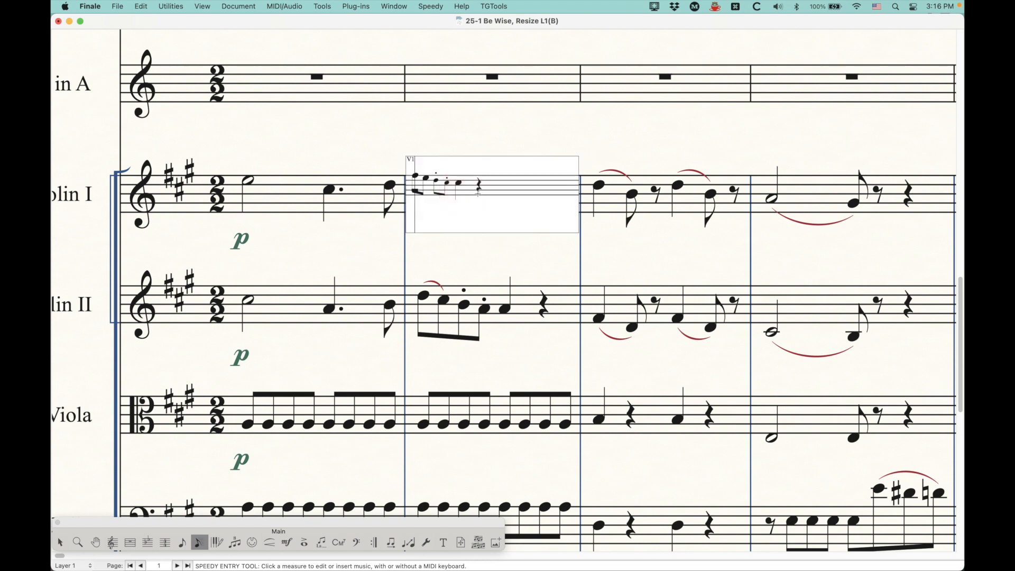
pyautogui.press('/')
pyautogui.click(474, 144)
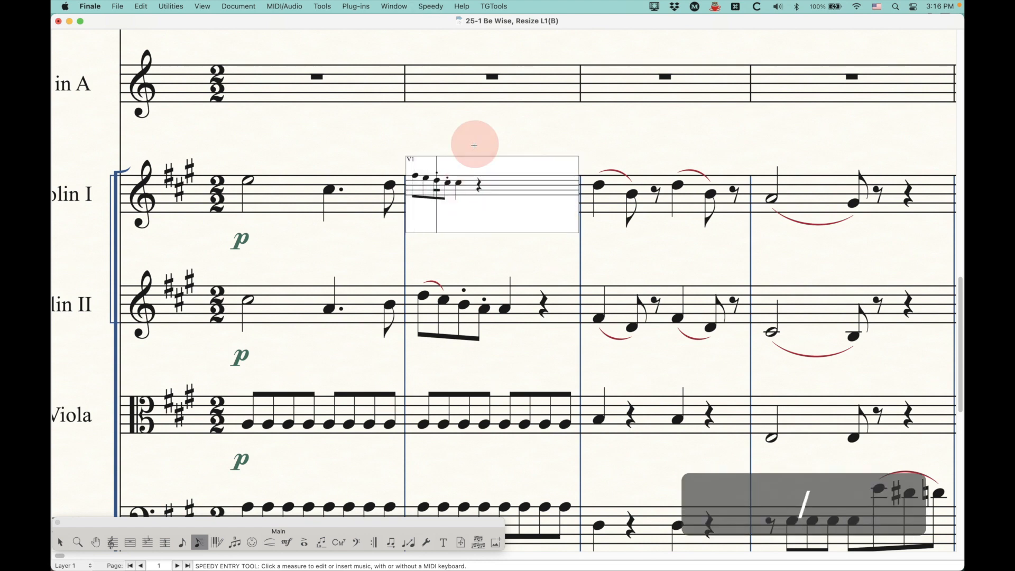
pyautogui.press('cmd+z')
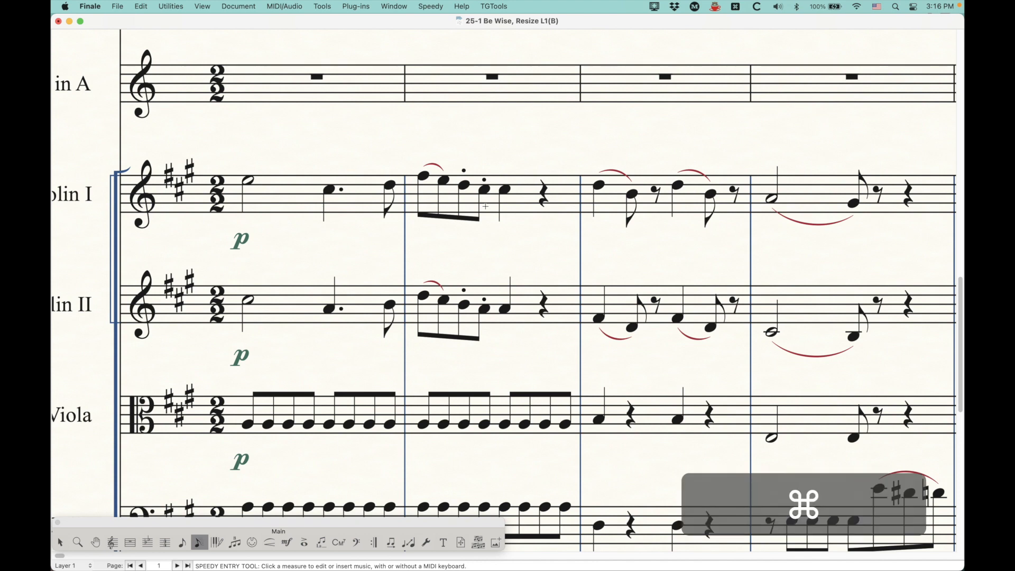
pyautogui.press('super+z')
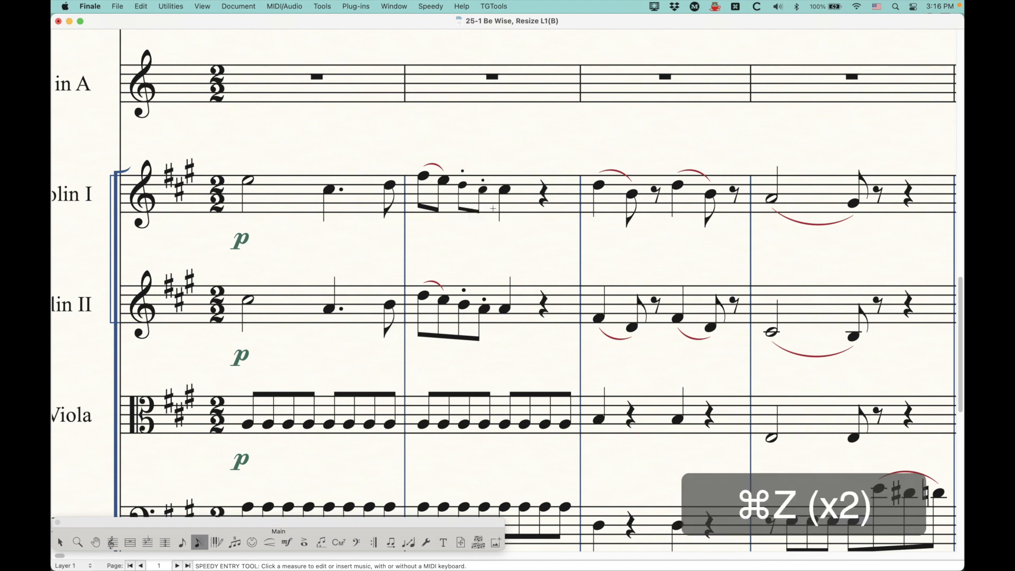
# Step: Undo the beam break and resizing in Violin I, measure 2, and set the third eighth note's size to 100%
pyautogui.press('super+z')
pyautogui.press('super+z')
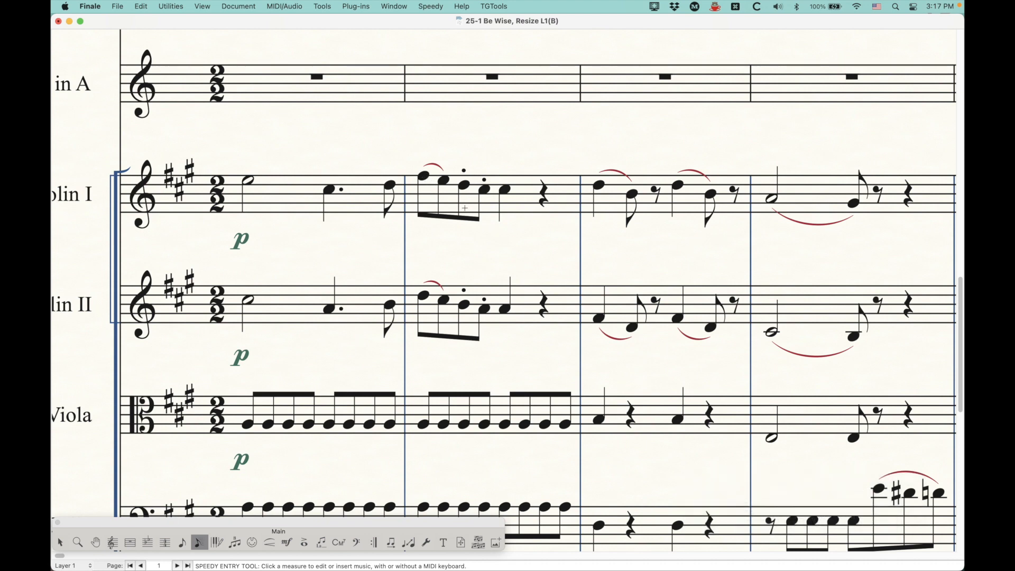
pyautogui.click(408, 543)
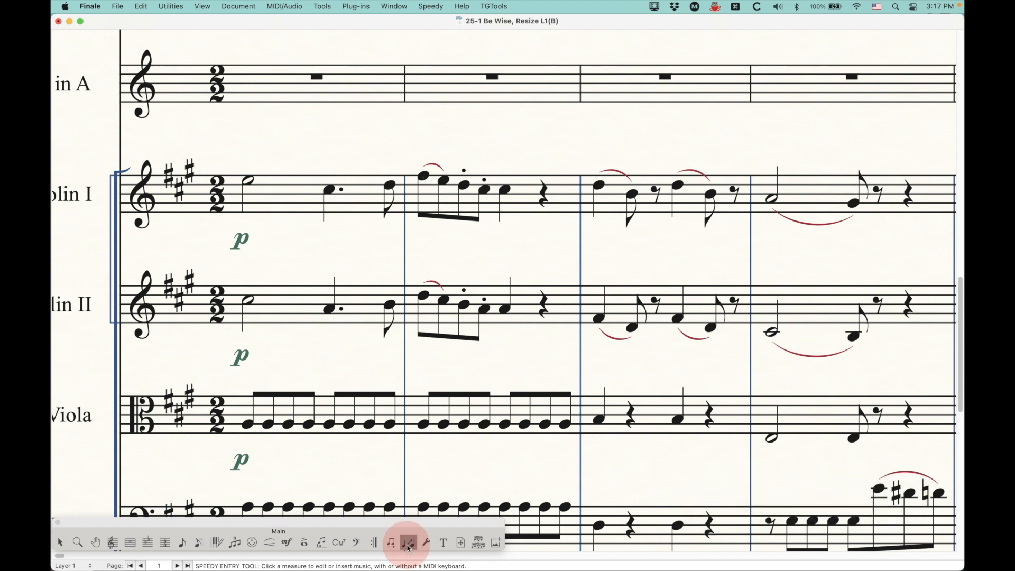
pyautogui.click(463, 199)
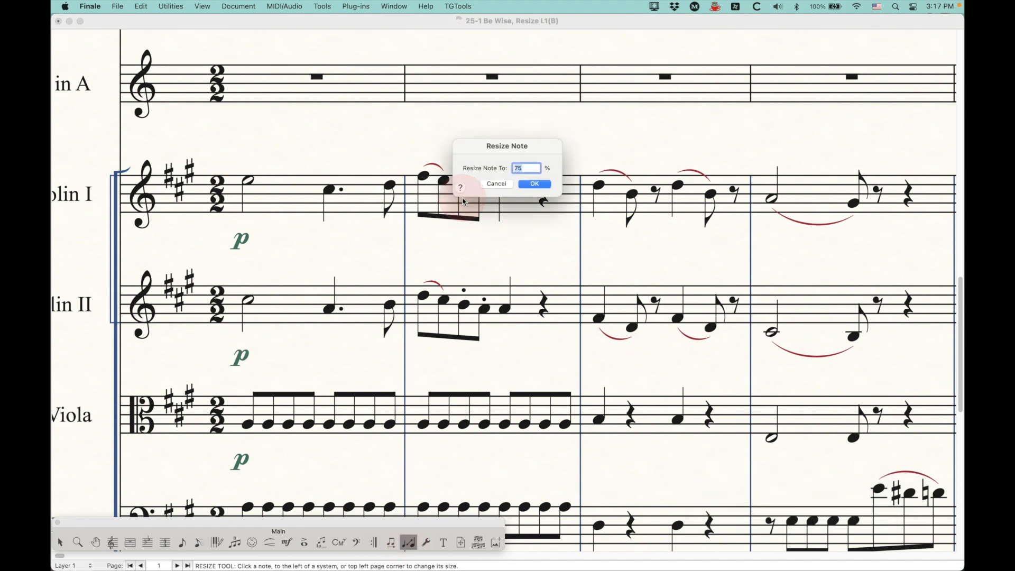
pyautogui.write('100')
pyautogui.click(540, 183)
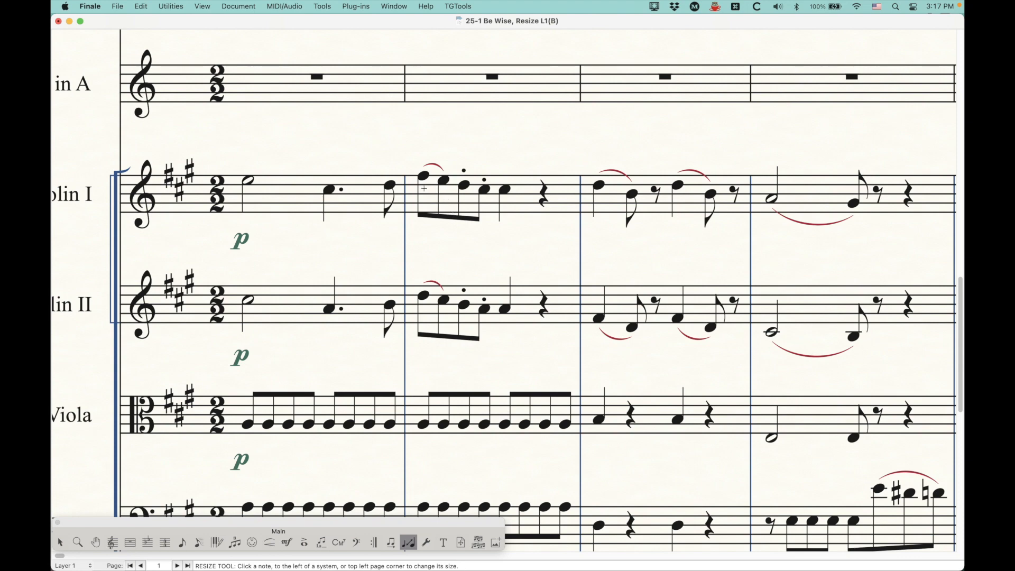
pyautogui.press('super+minus')
pyautogui.press('super+minus')
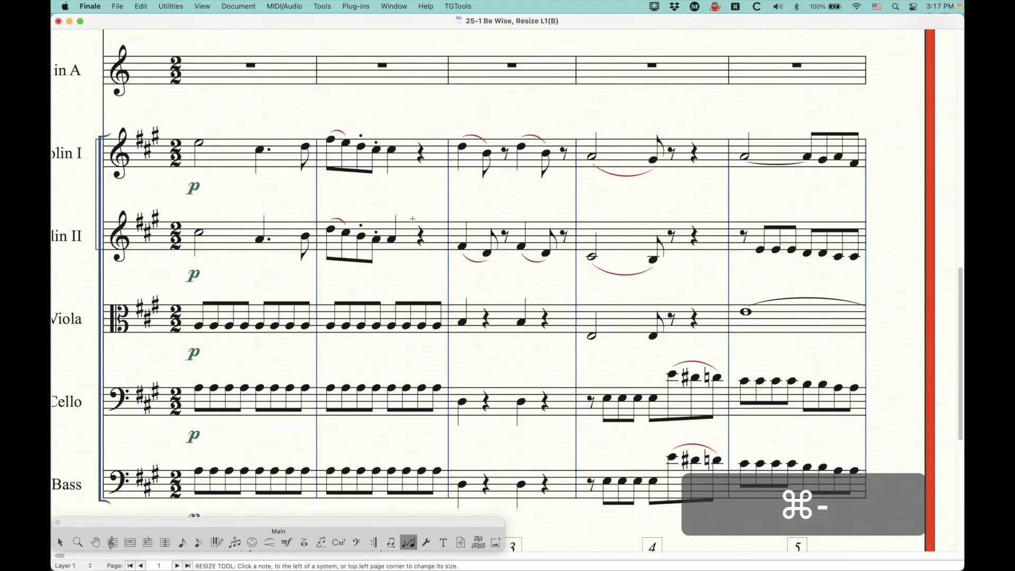
pyautogui.scroll(3, 333, 227)
pyautogui.hscroll(-3, 333, 227)
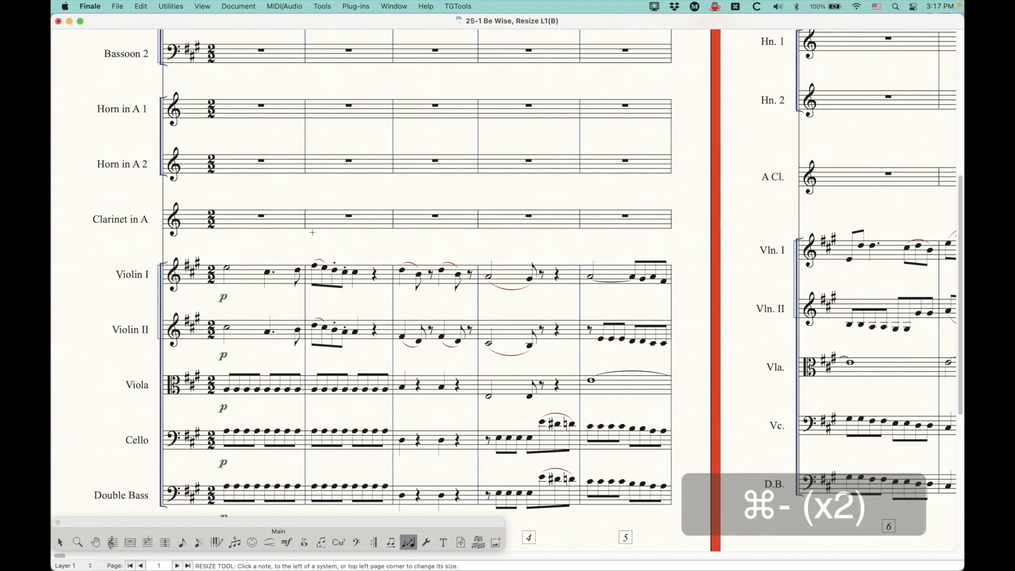
pyautogui.click(373, 259)
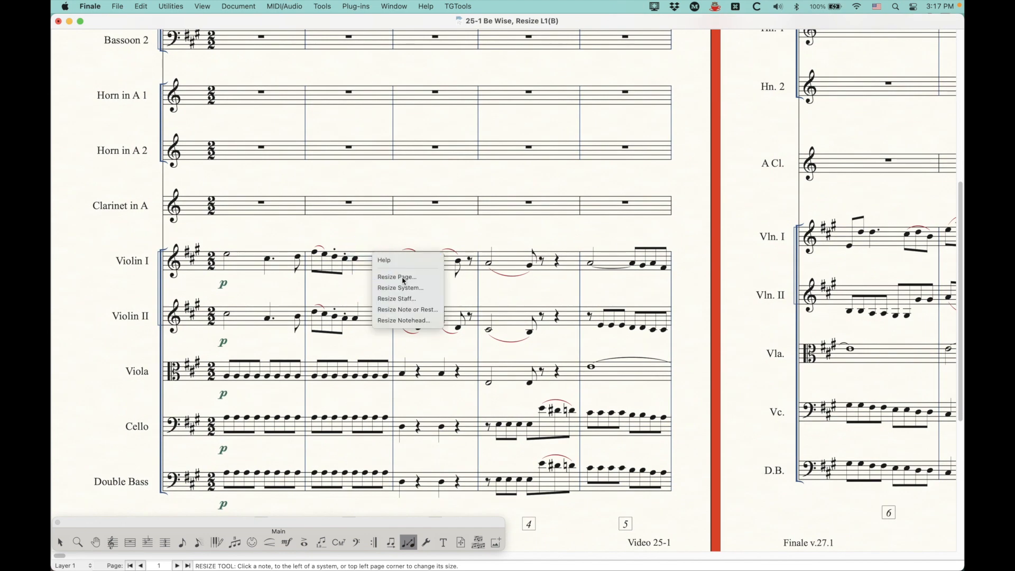
pyautogui.click(389, 231)
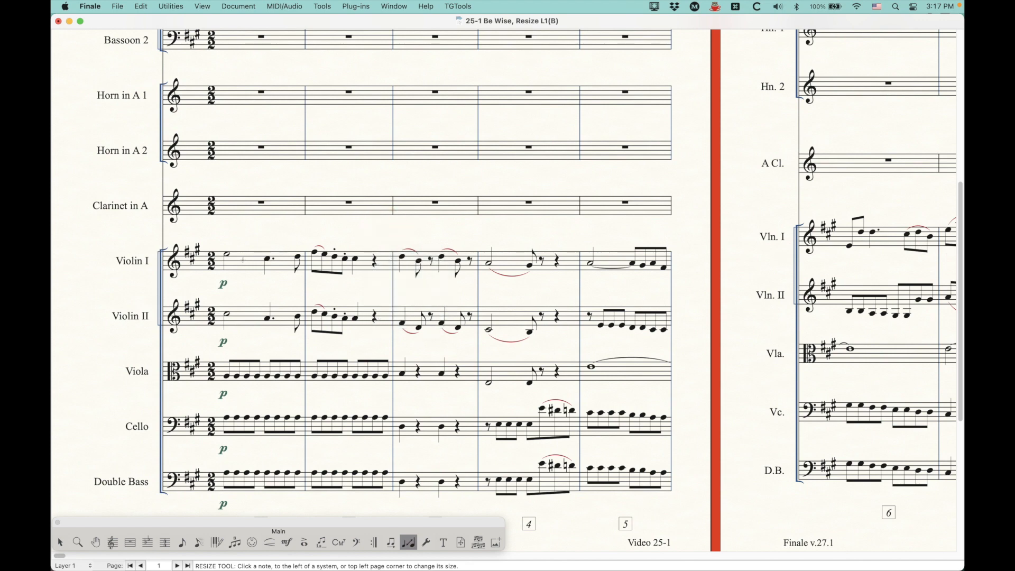
pyautogui.click(271, 263)
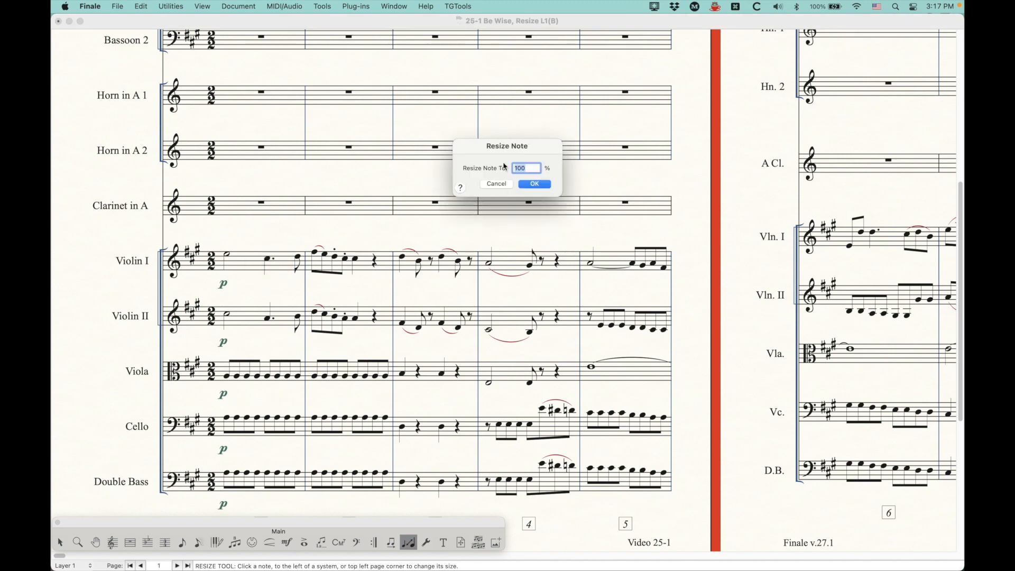
pyautogui.click(501, 184)
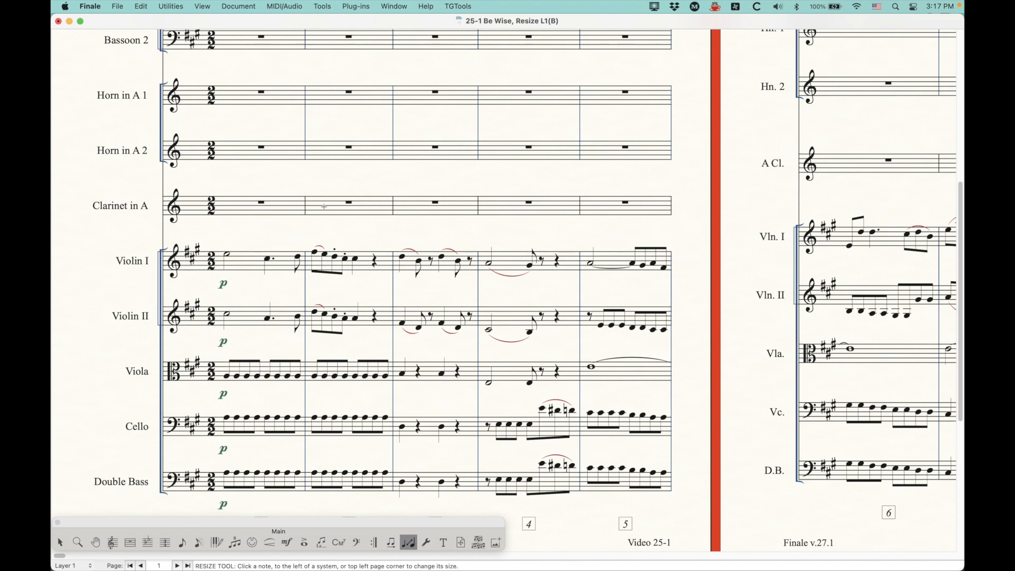
# Step: Apply Resize Staff to Violin I at 100% with the range set to system 1 through 1
pyautogui.click(247, 258)
pyautogui.moveTo(522, 140); pyautogui.dragTo(505, 130)
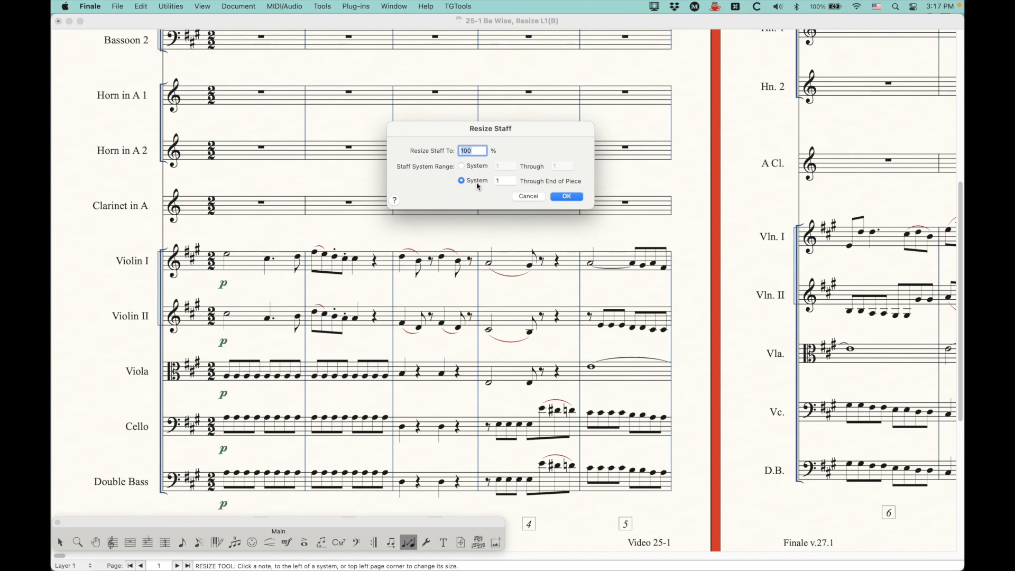
pyautogui.click(461, 167)
pyautogui.click(566, 167)
pyautogui.write('2')
pyautogui.moveTo(564, 166); pyautogui.dragTo(535, 167)
pyautogui.write('1')
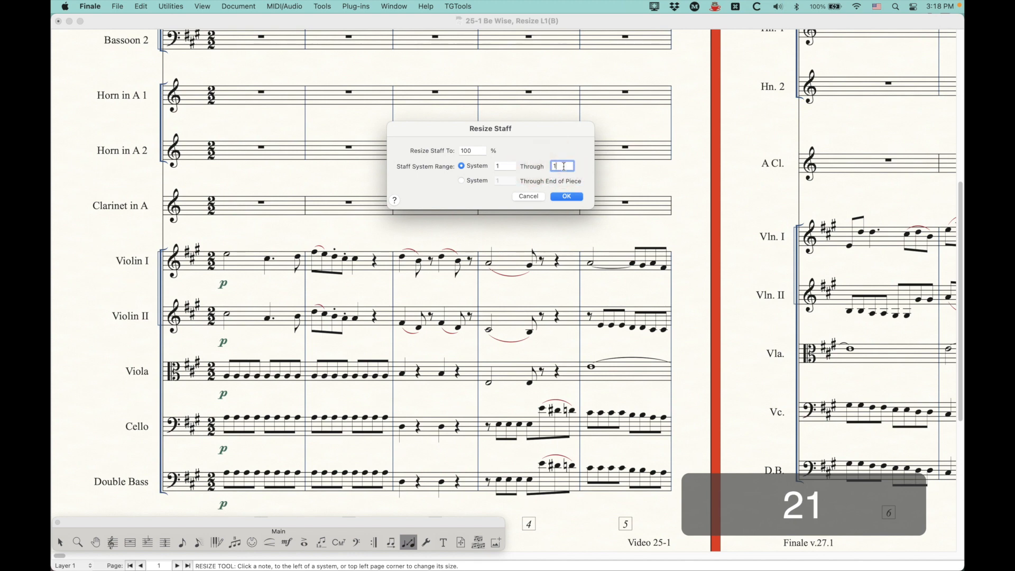
pyautogui.click(567, 196)
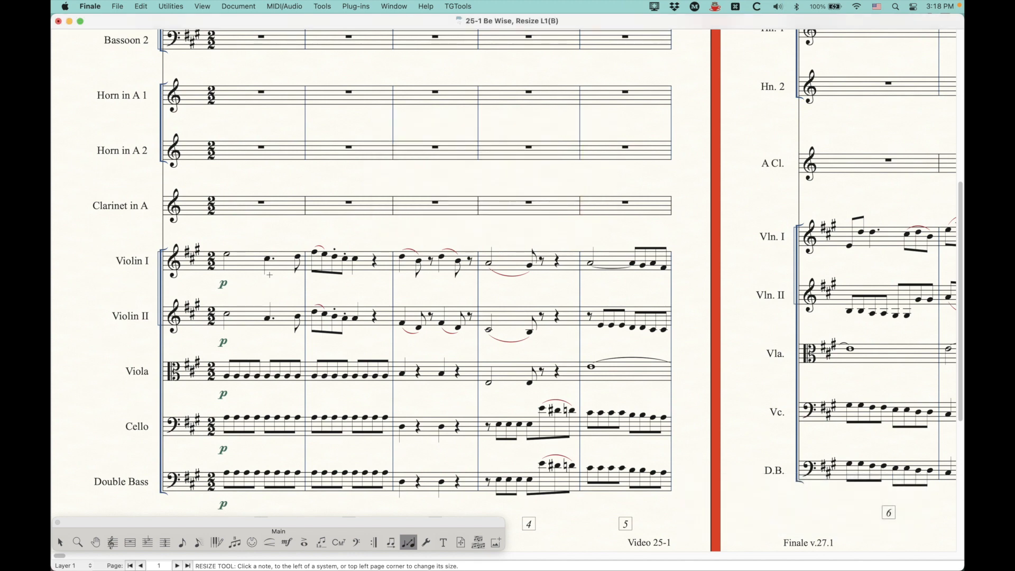
# Step: Resize the Violin I staff to 75% for system 1 through 1 only, and undo the change
pyautogui.click(247, 260)
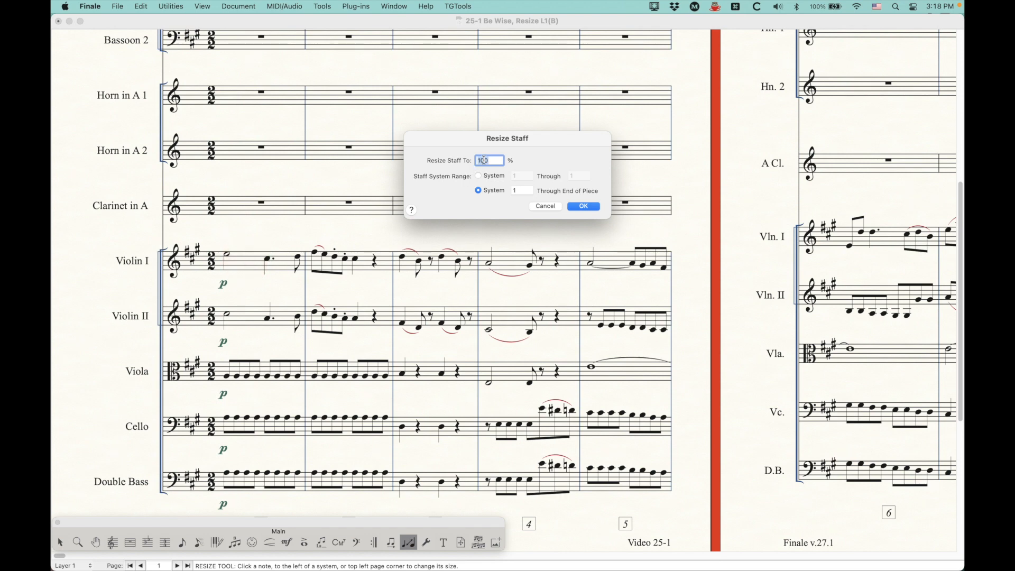
pyautogui.write('75')
pyautogui.click(479, 175)
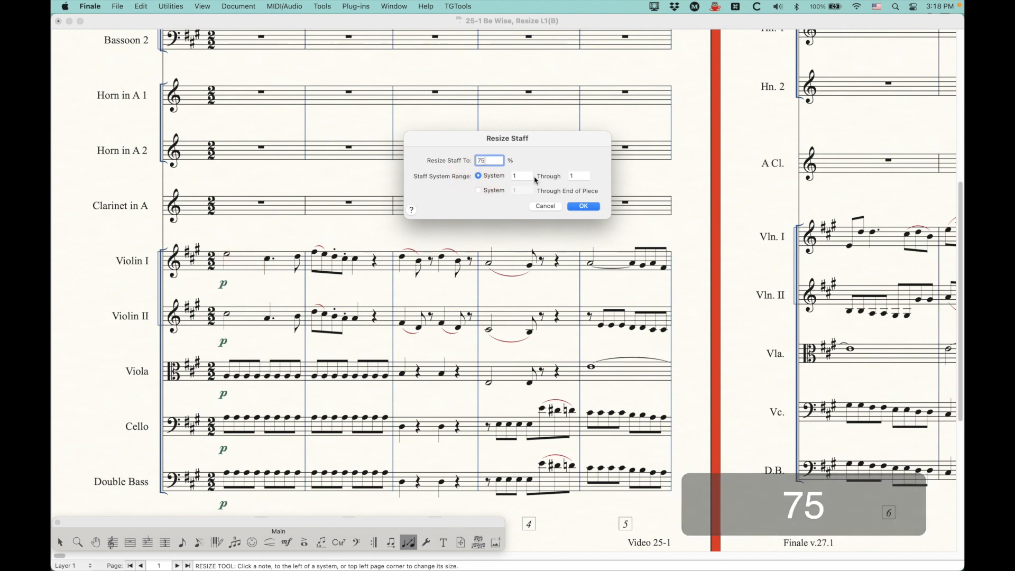
pyautogui.click(584, 207)
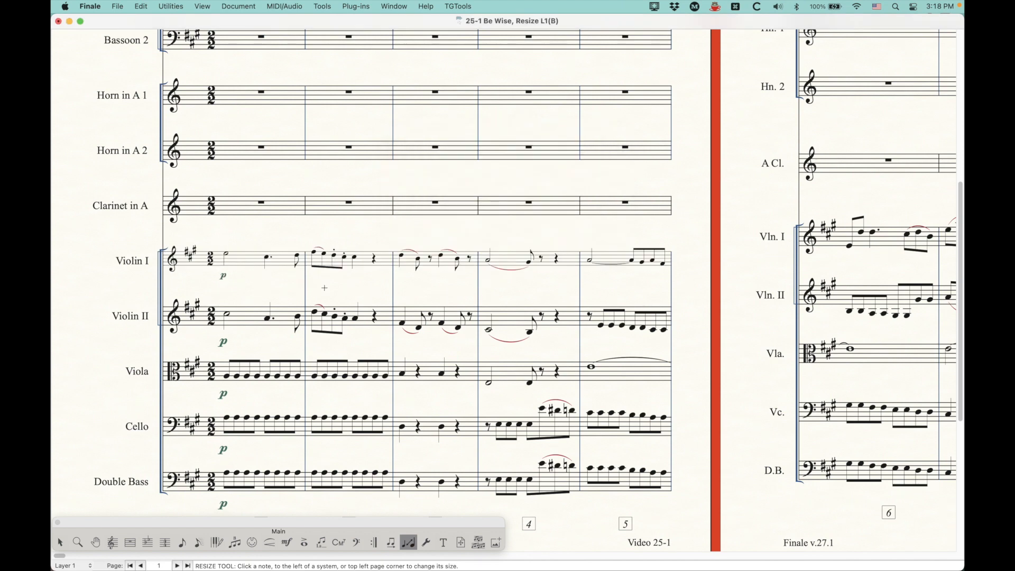
pyautogui.hscroll(10, 325, 288)
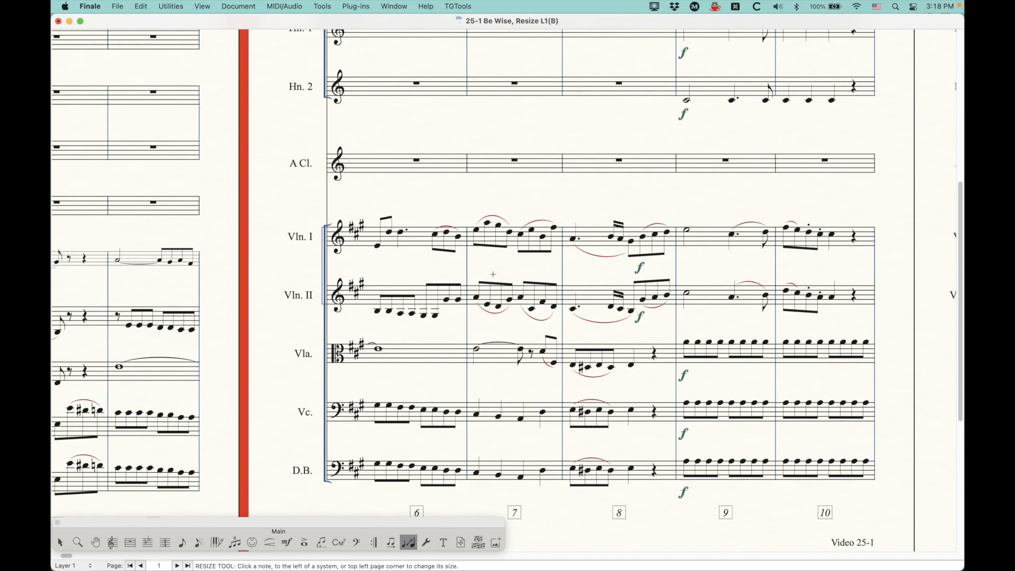
pyautogui.hscroll(-8, 491, 272)
pyautogui.hscroll(-3, 325, 233)
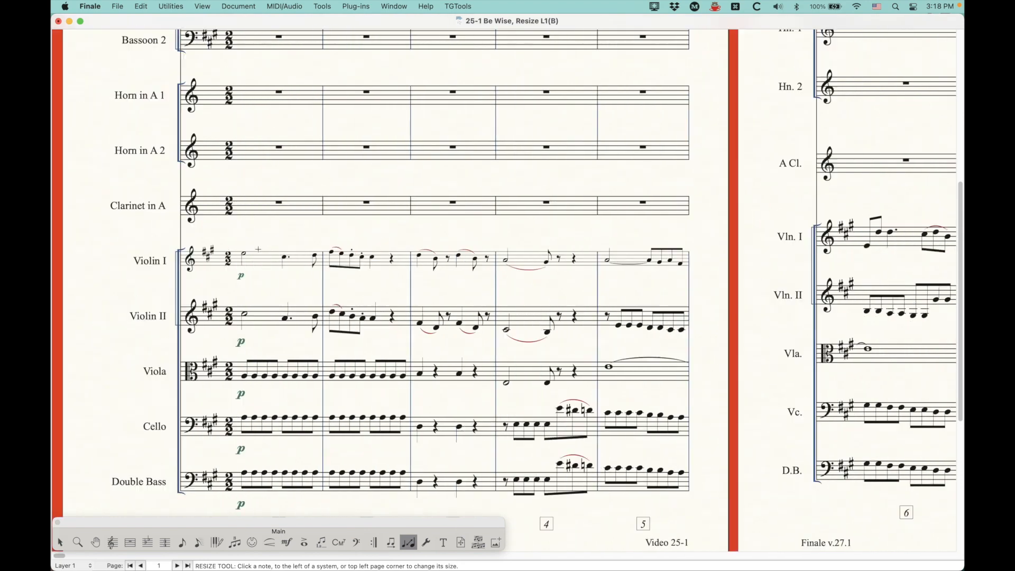
pyautogui.press('super+z')
# Step: Resize the Violin I staff to 75% from system 1 through the end of the piece and check the following pages
pyautogui.click(262, 263)
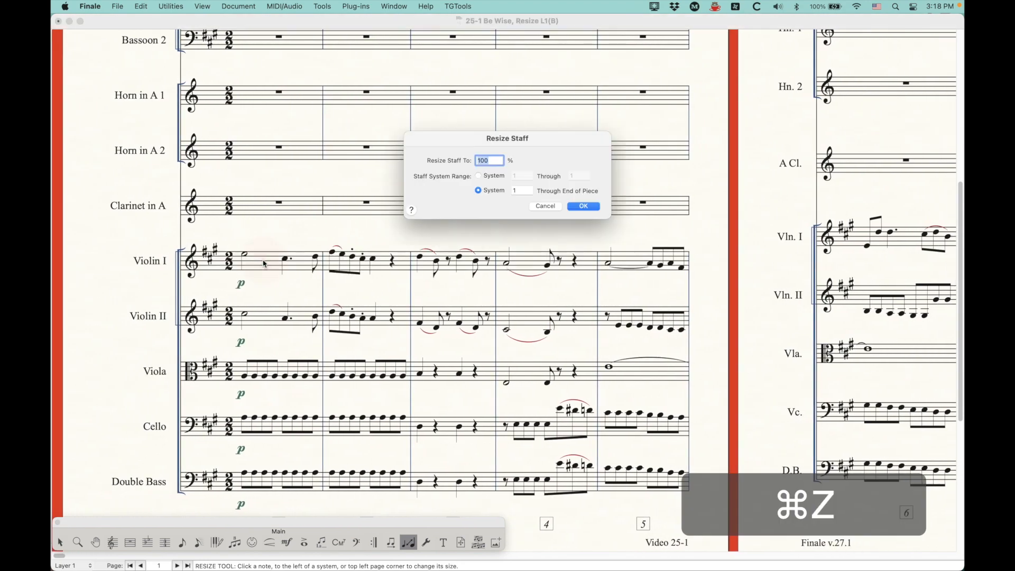
pyautogui.click(482, 191)
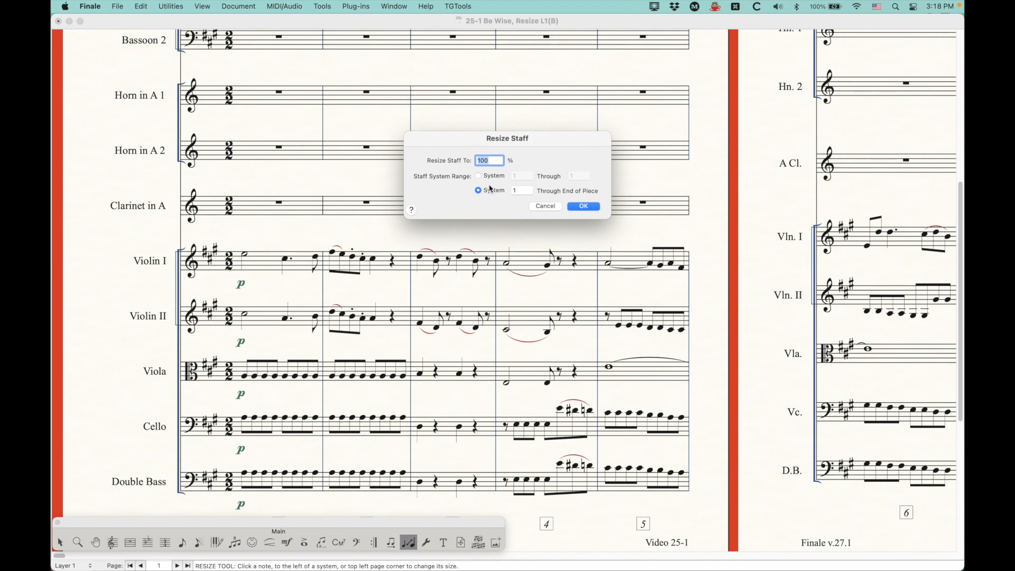
pyautogui.write('75')
pyautogui.click(583, 207)
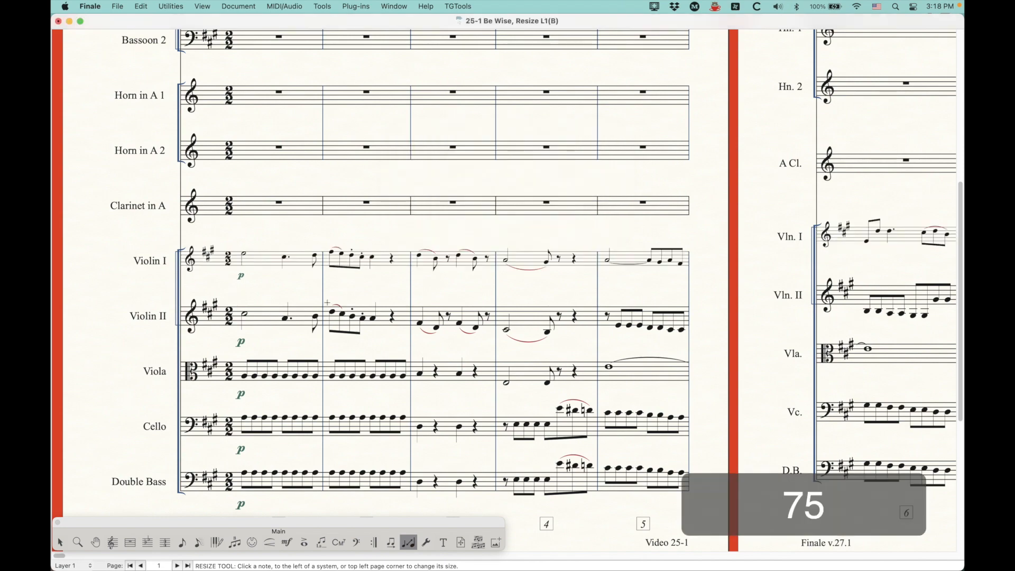
pyautogui.hscroll(10, 319, 305)
pyautogui.hscroll(10, 319, 305)
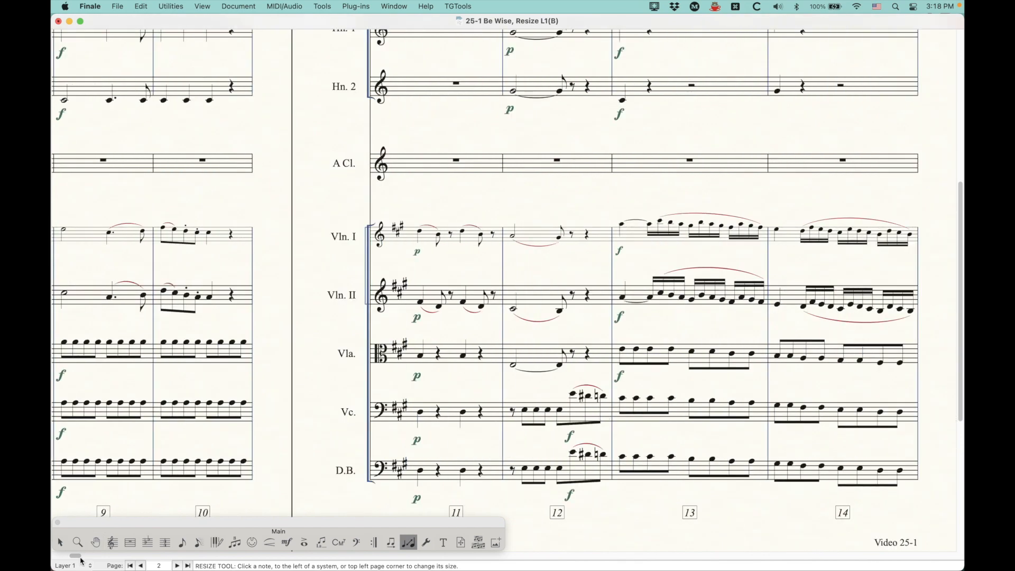
pyautogui.moveTo(75, 555); pyautogui.dragTo(57, 556)
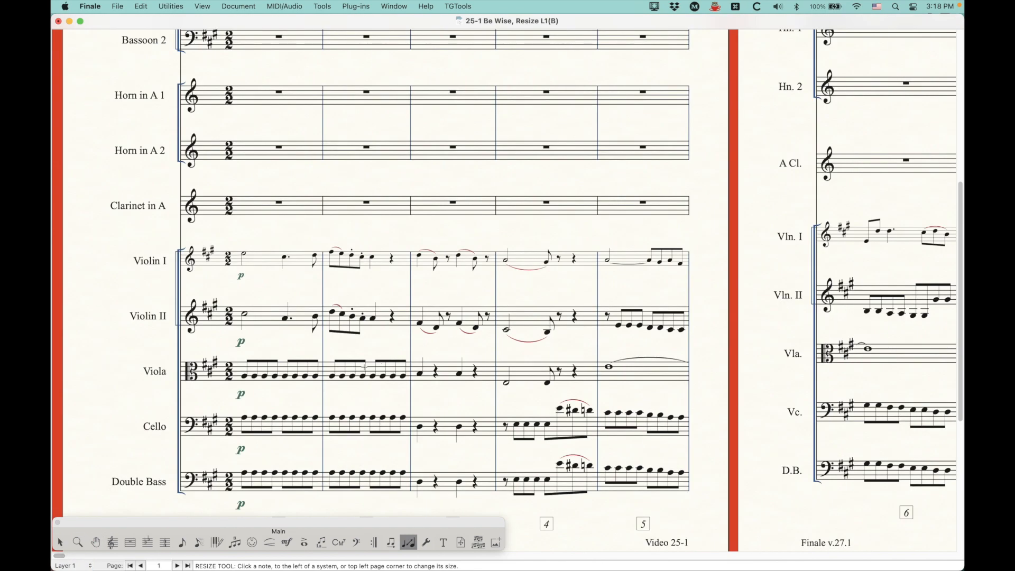
# Step: Undo the resizing of the Violin I staff
pyautogui.press('super+equal')
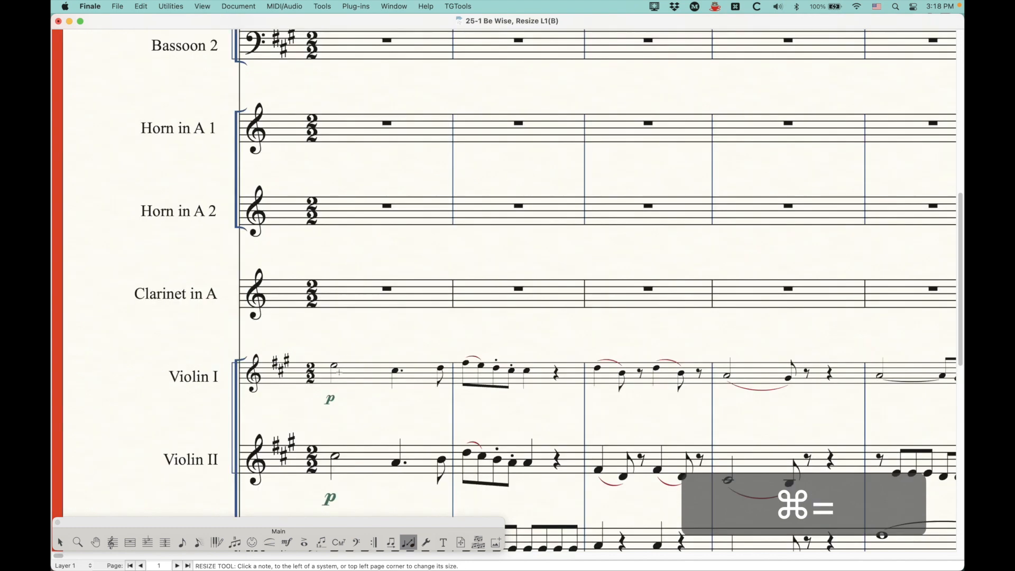
pyautogui.scroll(-3, 339, 372)
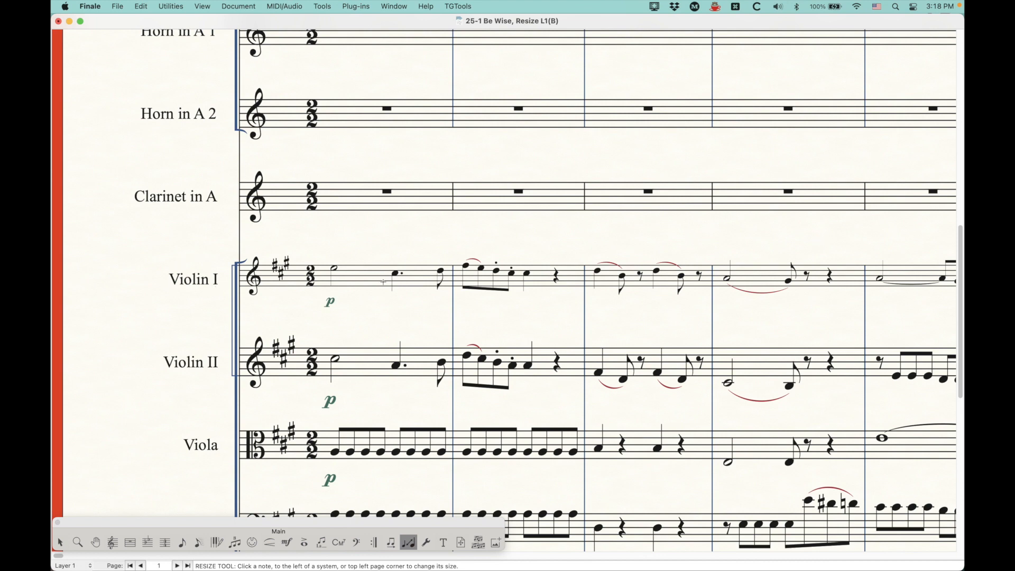
pyautogui.press('super')
pyautogui.press('super+z')
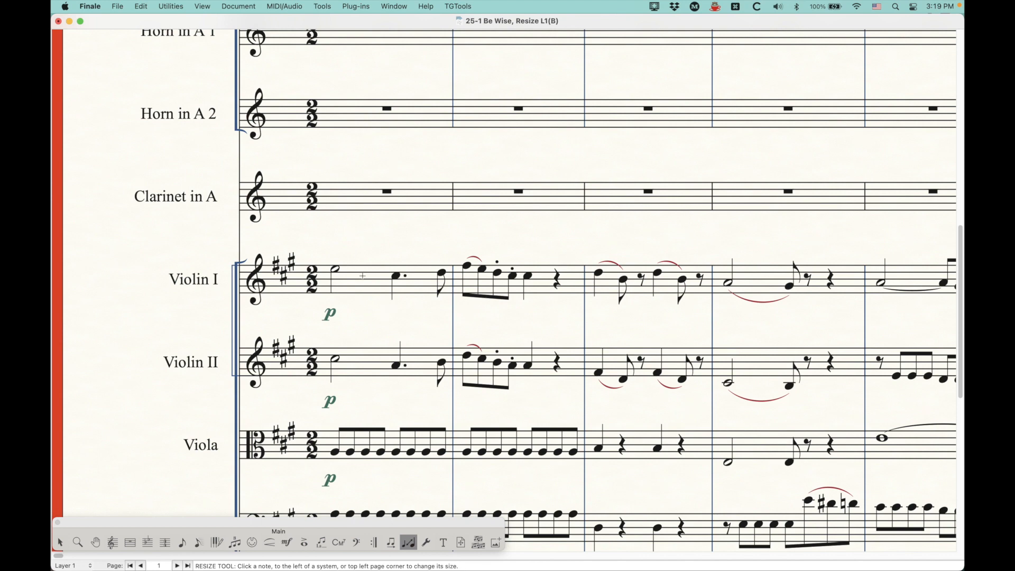
pyautogui.click(363, 277)
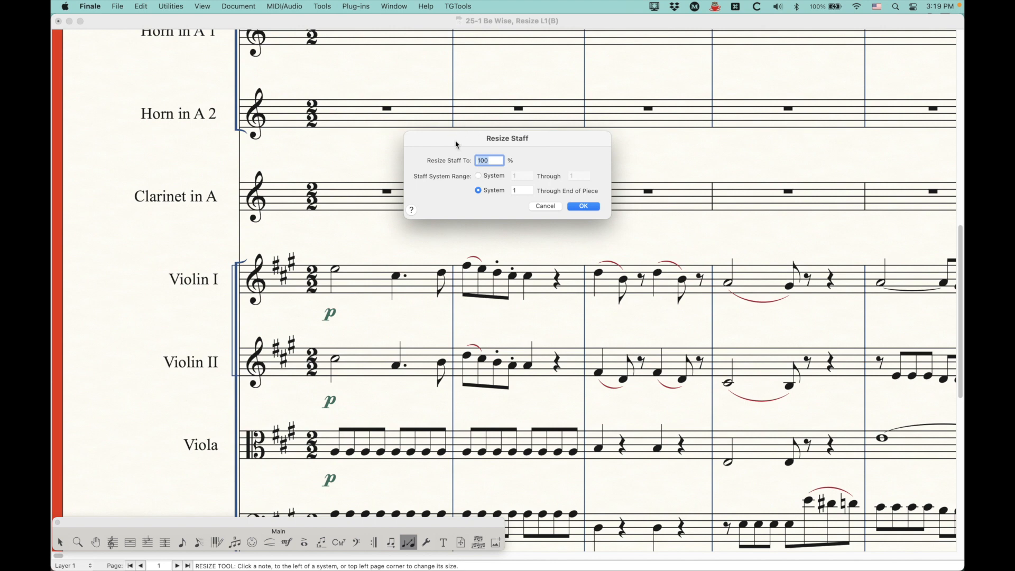
pyautogui.click(543, 207)
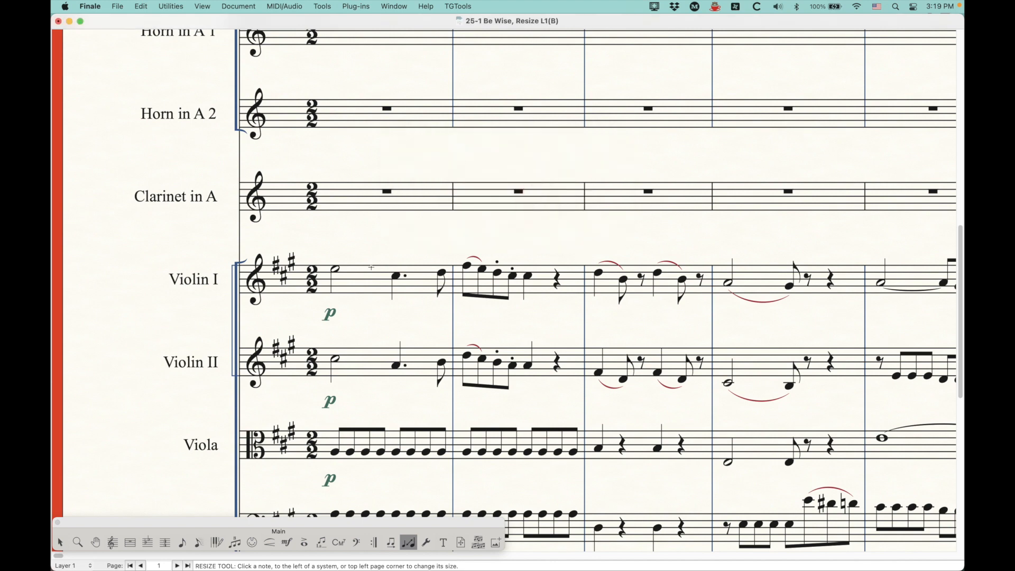
pyautogui.press('super+minus')
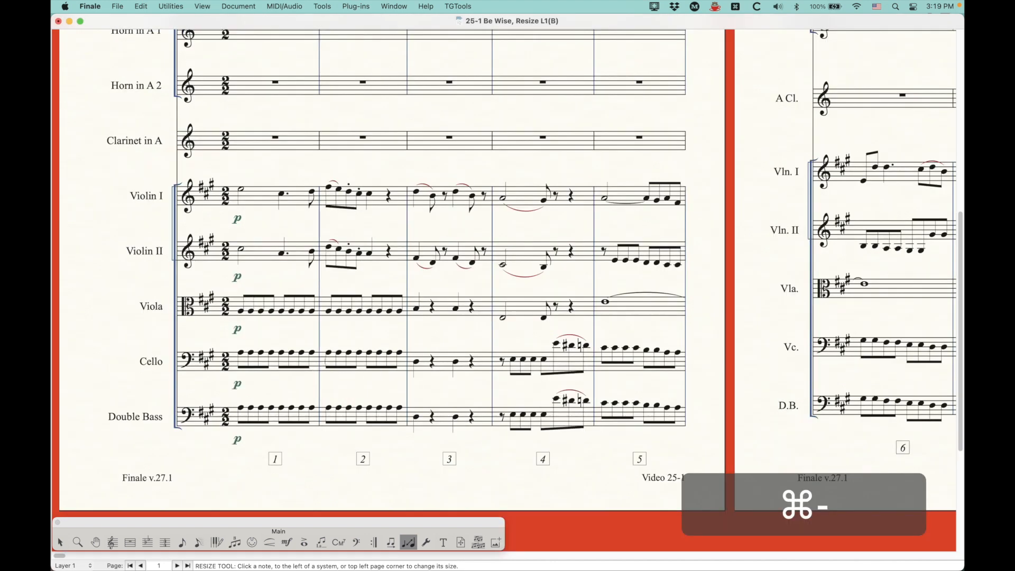
pyautogui.rightClick(442, 162)
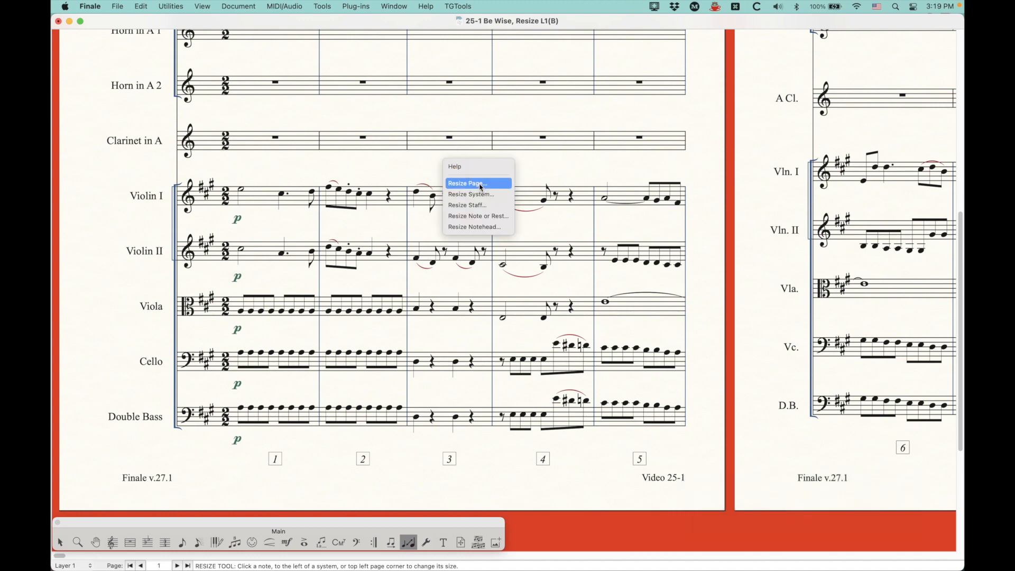
pyautogui.press('Escape')
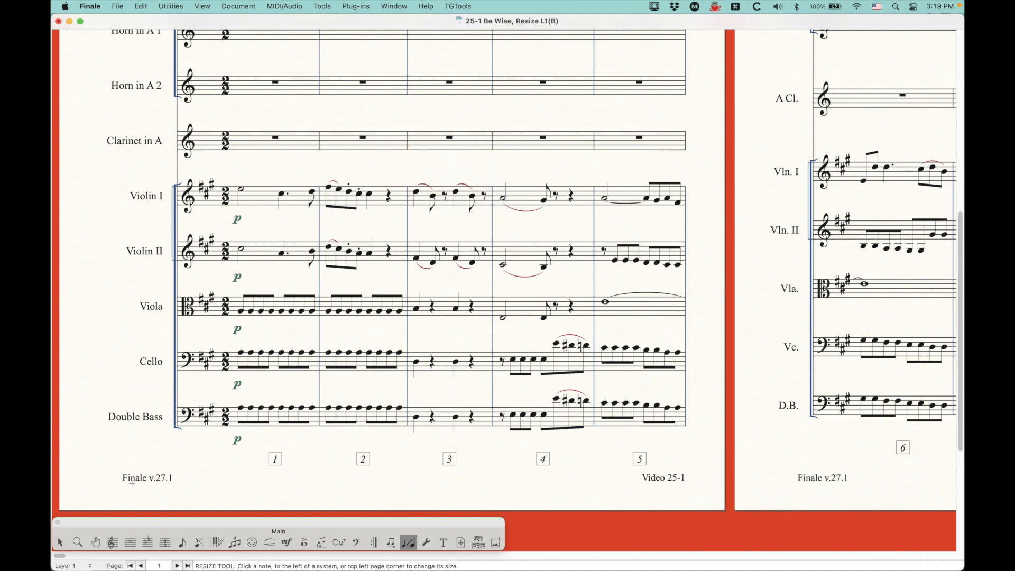
# Step: Review the staff commands for Violin I, measures 1 to 5, with the Staff Tool, and return to the Resize Tool
pyautogui.click(112, 542)
pyautogui.click(264, 198)
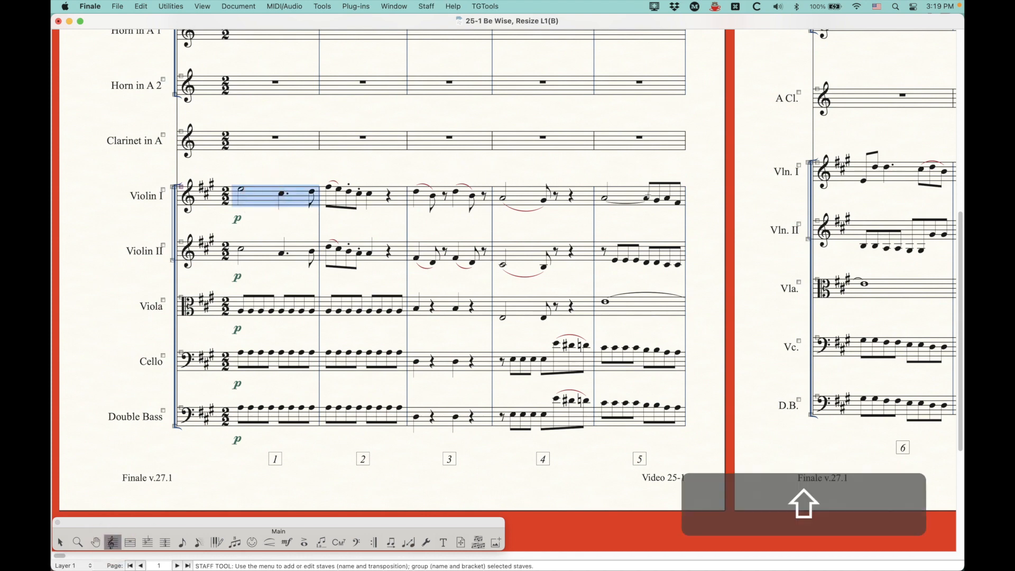
pyautogui.keyDown('shift'); pyautogui.click(647, 196); pyautogui.keyUp('shift')
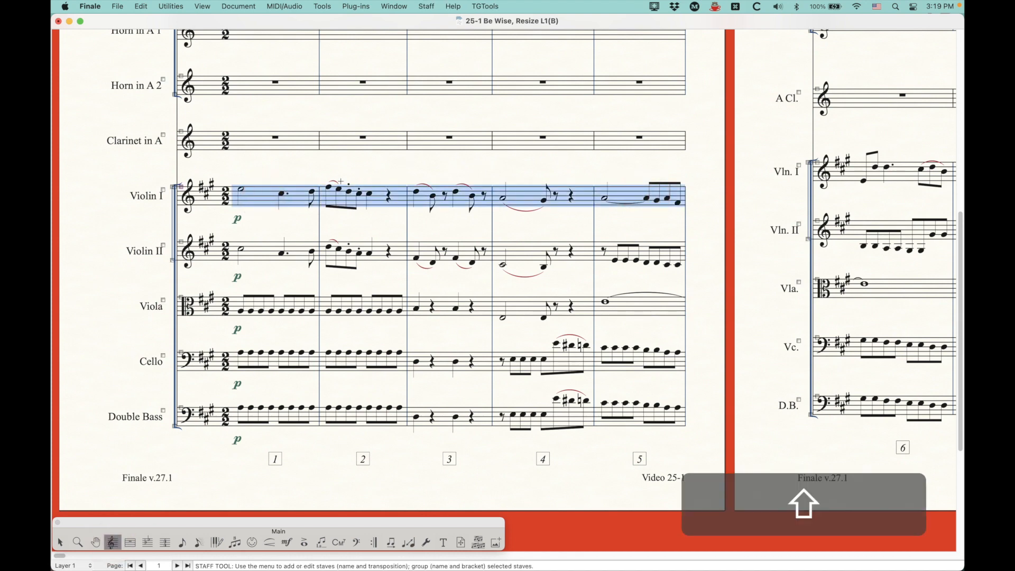
pyautogui.click(429, 6)
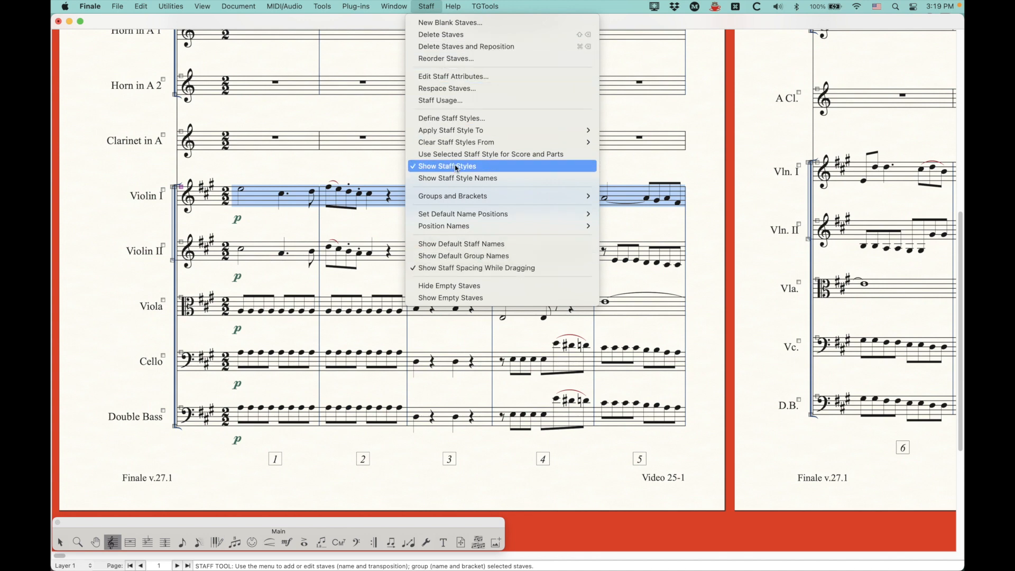
pyautogui.click(431, 6)
pyautogui.click(409, 543)
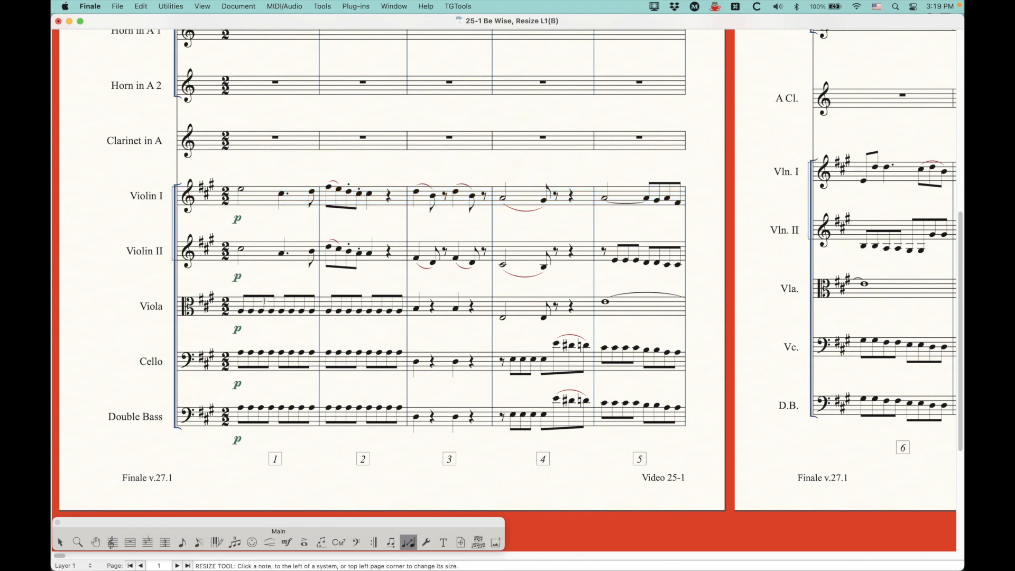
# Step: Examine the Resize Staff settings for Violin I and the list of resize commands, leaving everything unchanged
pyautogui.click(258, 197)
pyautogui.click(259, 196)
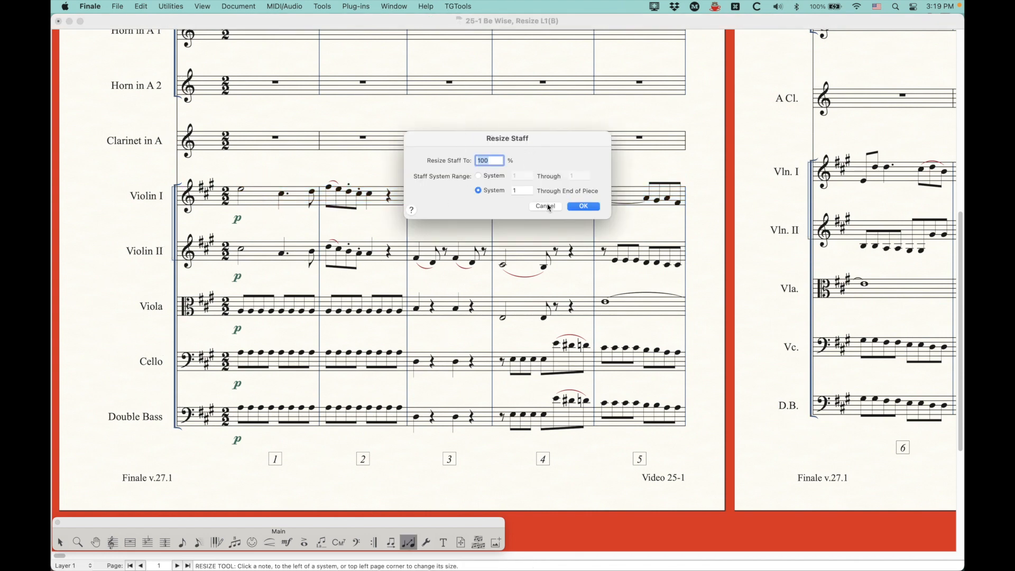
pyautogui.click(541, 206)
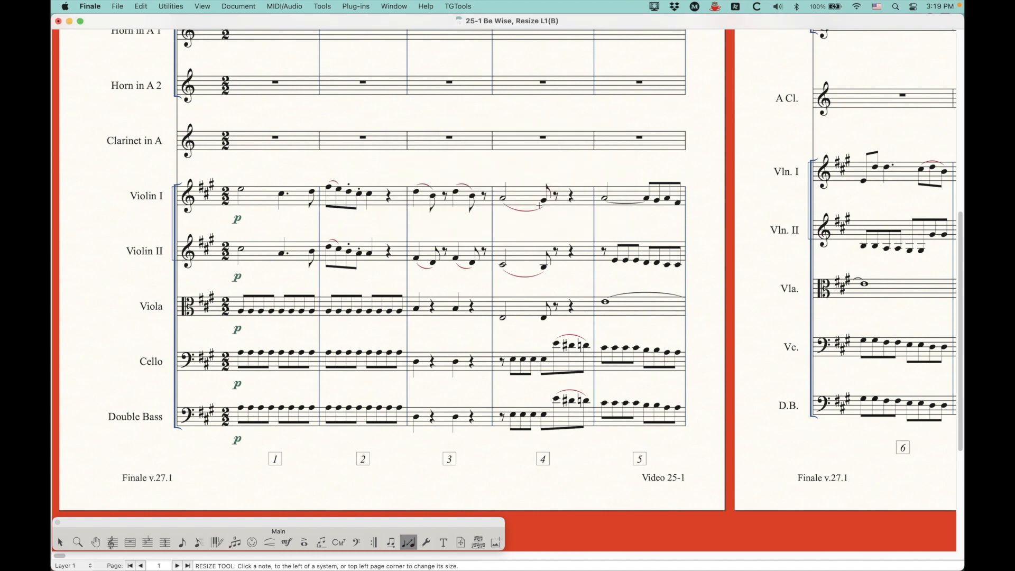
pyautogui.rightClick(411, 171)
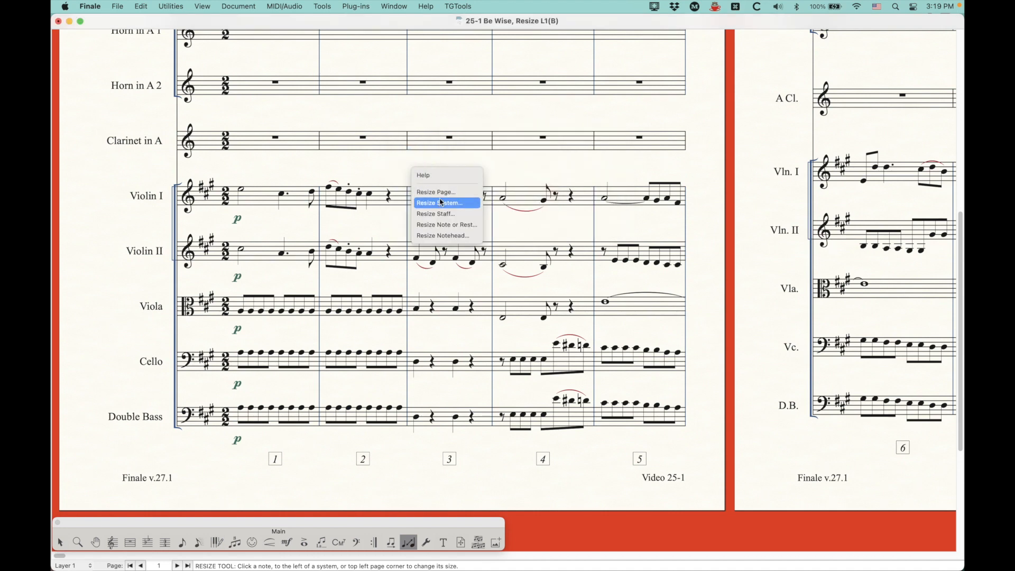
pyautogui.click(358, 162)
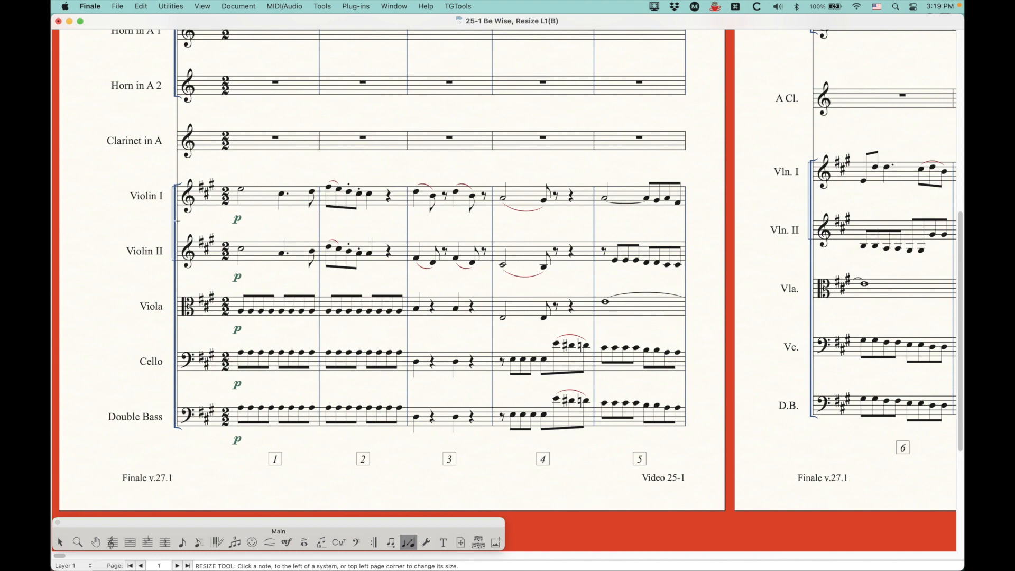
# Step: Examine the Resize Staff System settings opened from the space between the two horn staves, then cancel
pyautogui.scroll(10, 183, 299)
pyautogui.scroll(-4, 647, 193)
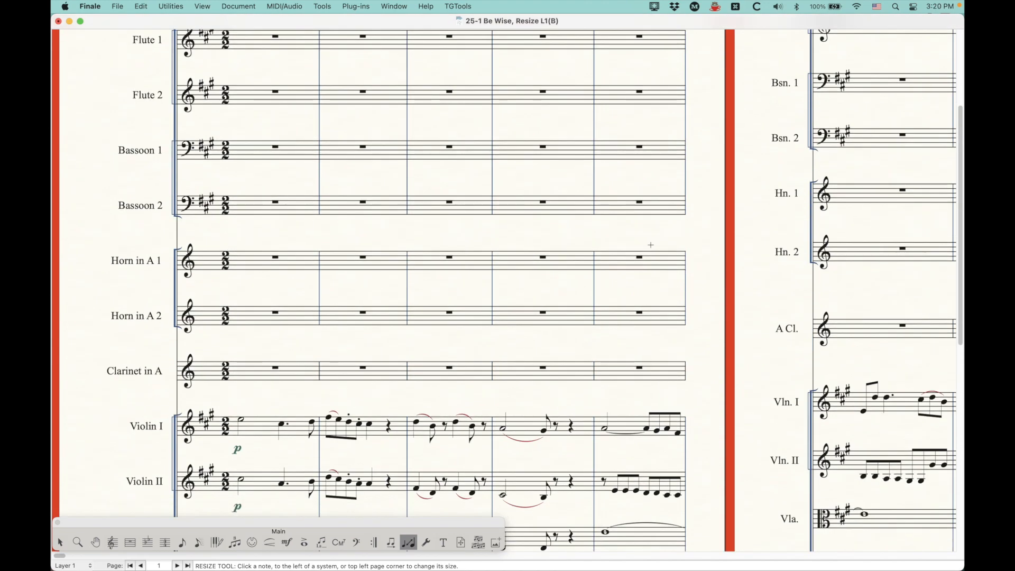
pyautogui.scroll(-1, 387, 306)
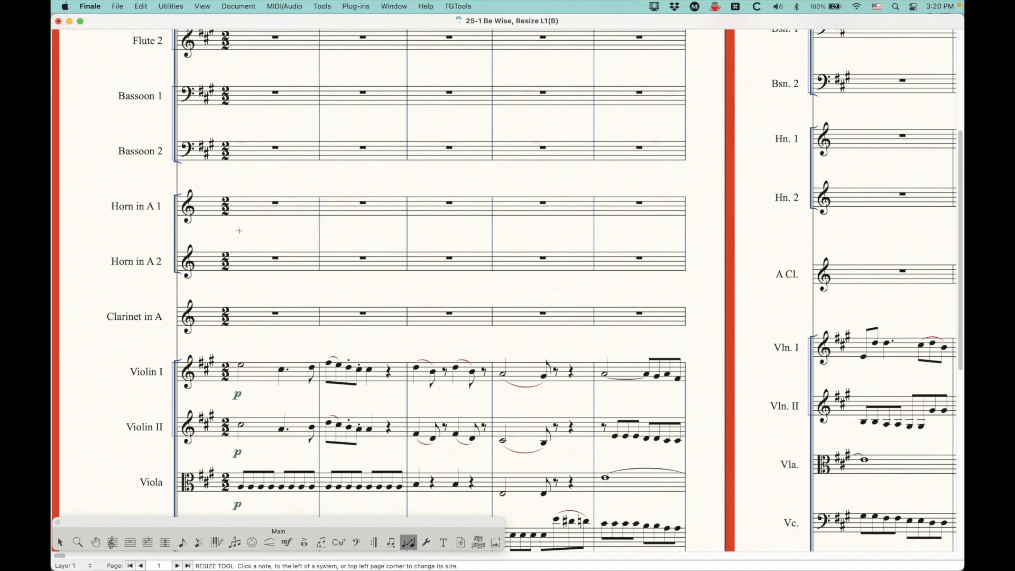
pyautogui.scroll(-1, 344, 244)
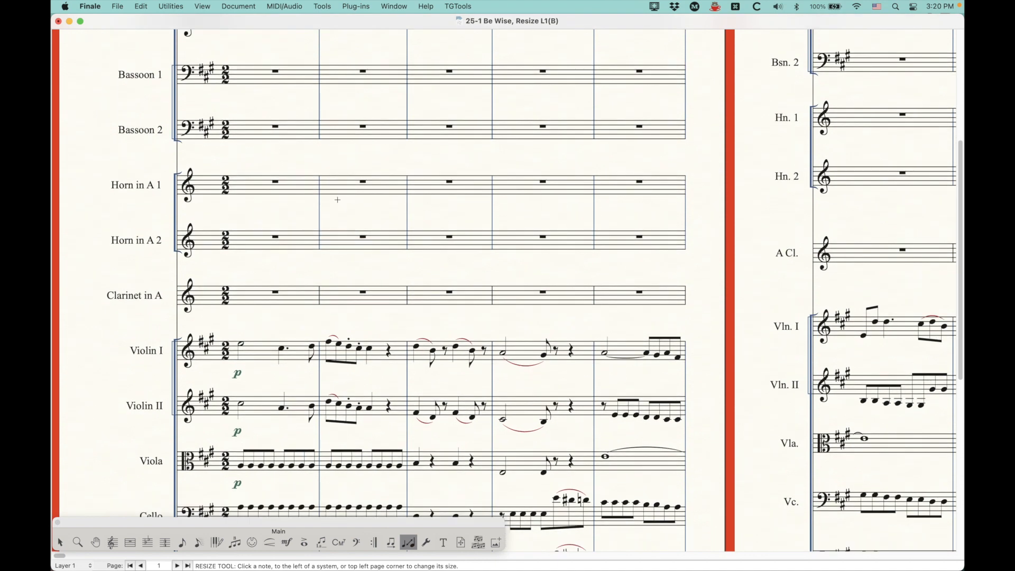
pyautogui.click(365, 212)
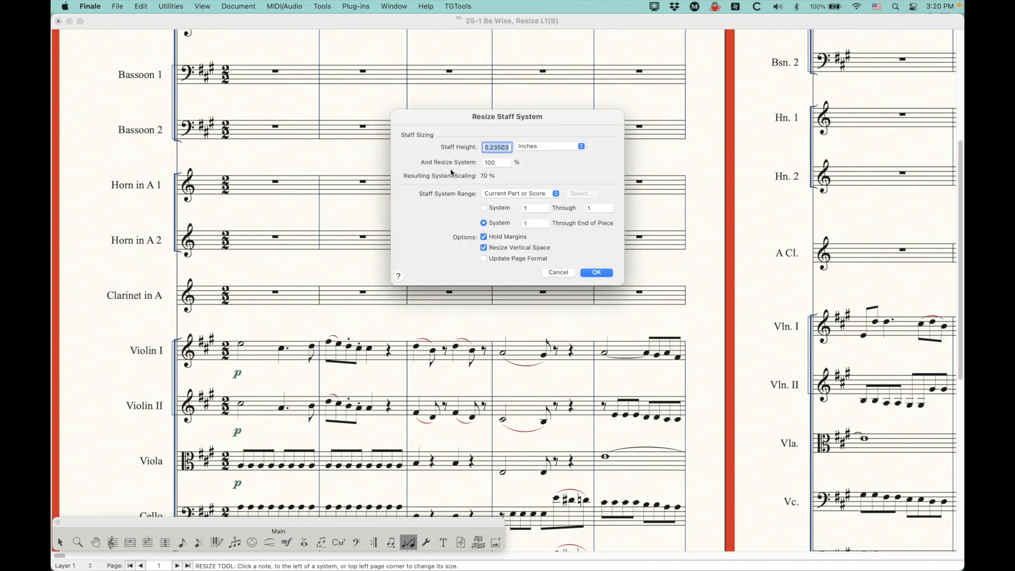
pyautogui.moveTo(448, 114); pyautogui.dragTo(437, 111)
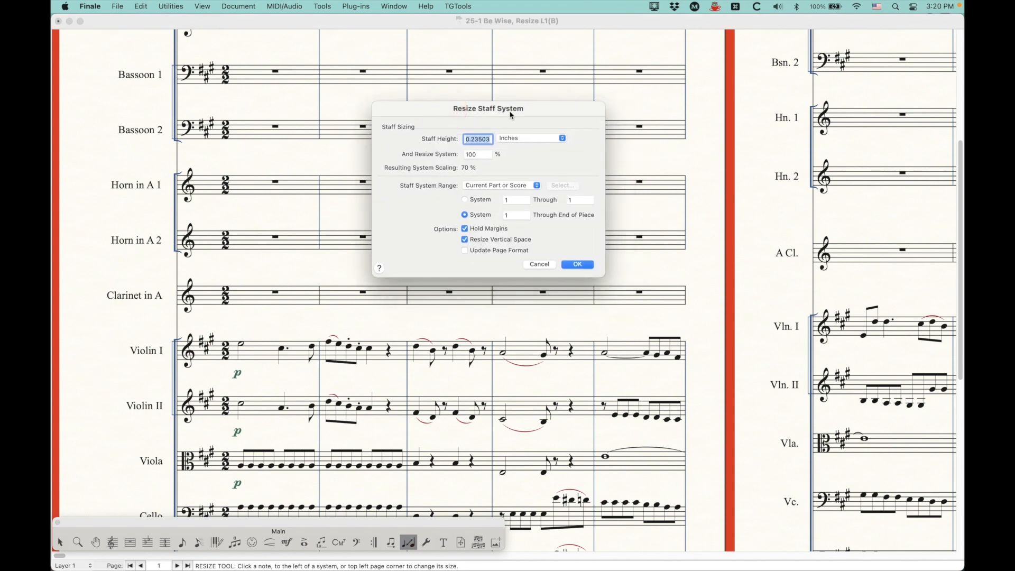
pyautogui.click(540, 265)
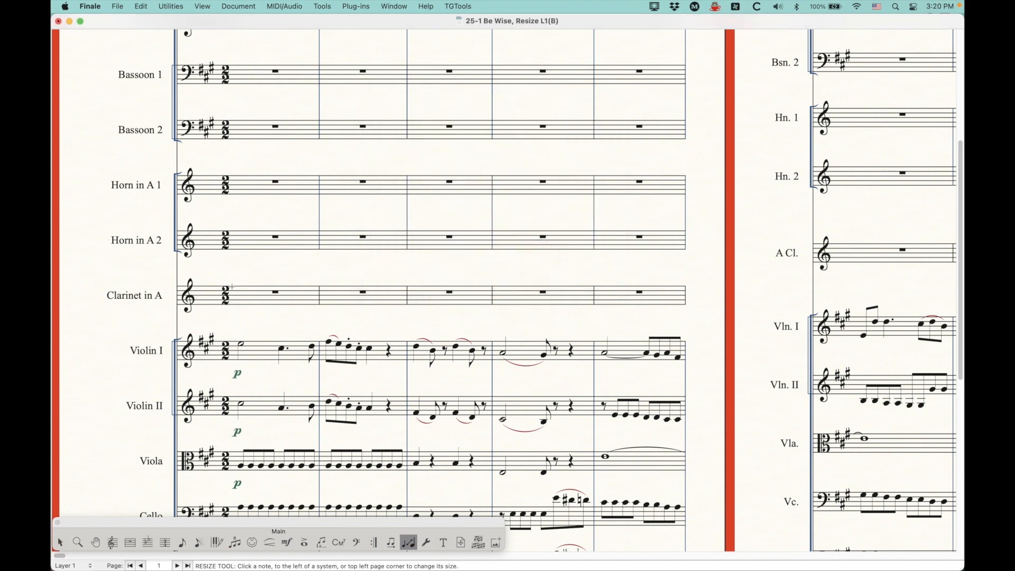
# Step: Compare the Resize Page settings with the Resize Staff System settings for system 1, cancelling both
pyautogui.click(170, 268)
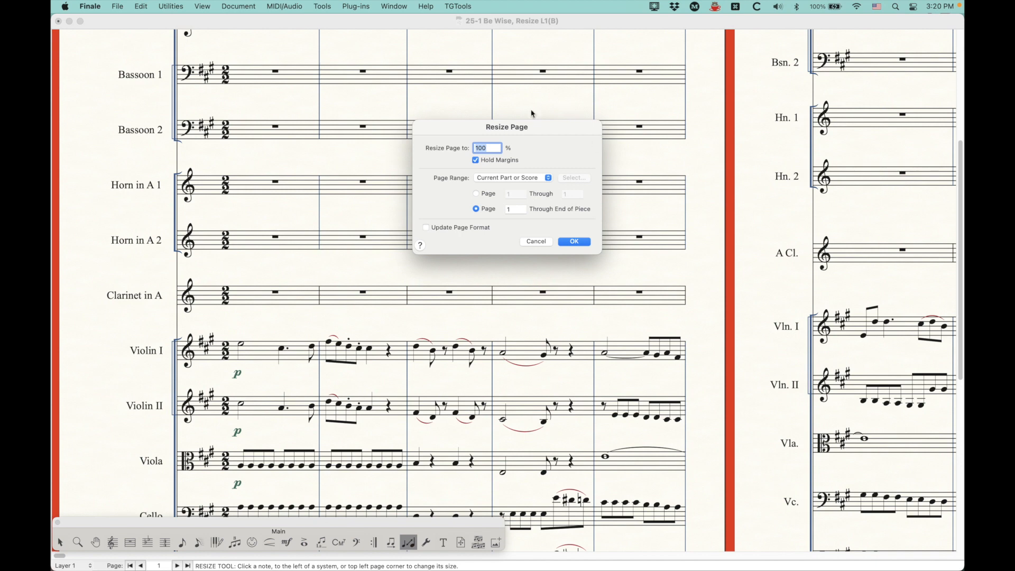
pyautogui.click(538, 242)
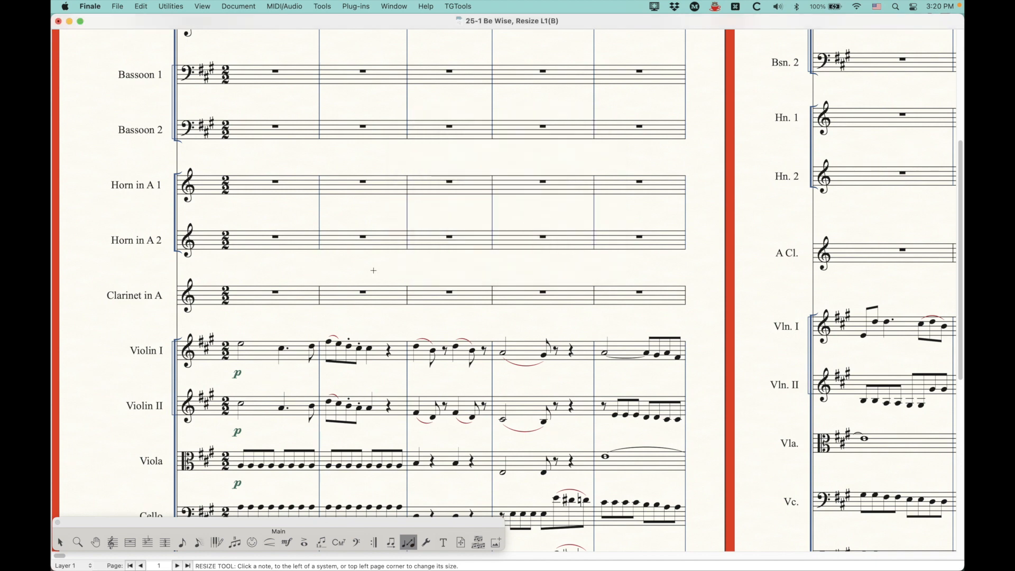
pyautogui.click(373, 271)
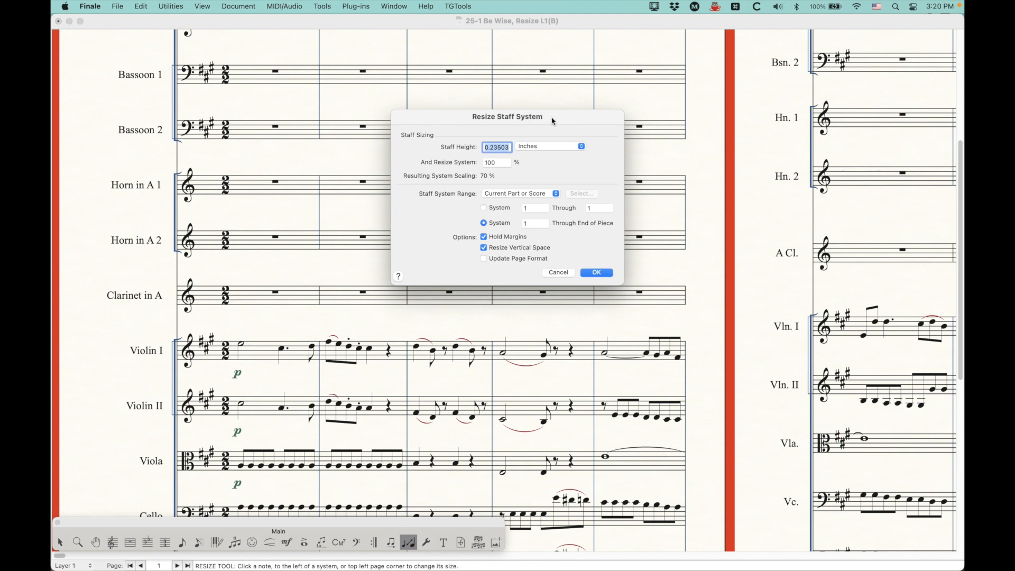
pyautogui.moveTo(553, 121); pyautogui.dragTo(546, 107)
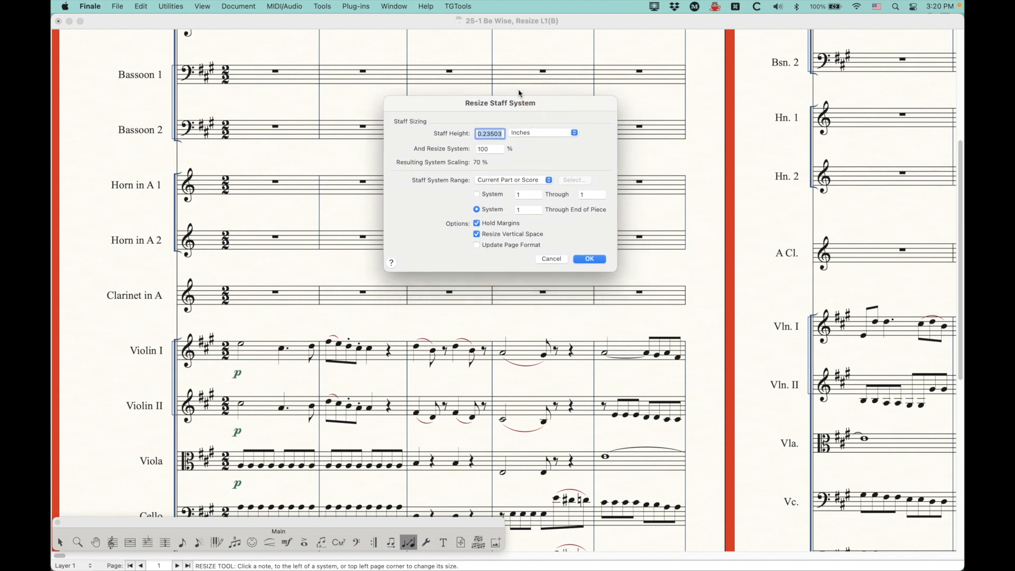
pyautogui.click(550, 259)
# Step: Examine the Resize Staff System (system reduction) settings using the Page Layout Tool, then cancel
pyautogui.click(461, 543)
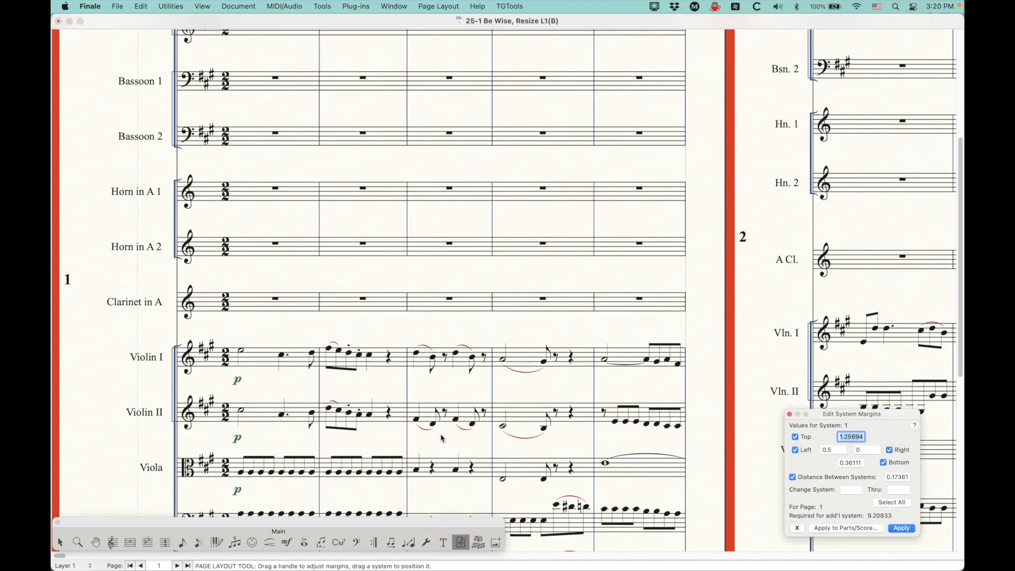
pyautogui.scroll(5, 392, 281)
pyautogui.click(373, 265)
pyautogui.click(368, 222)
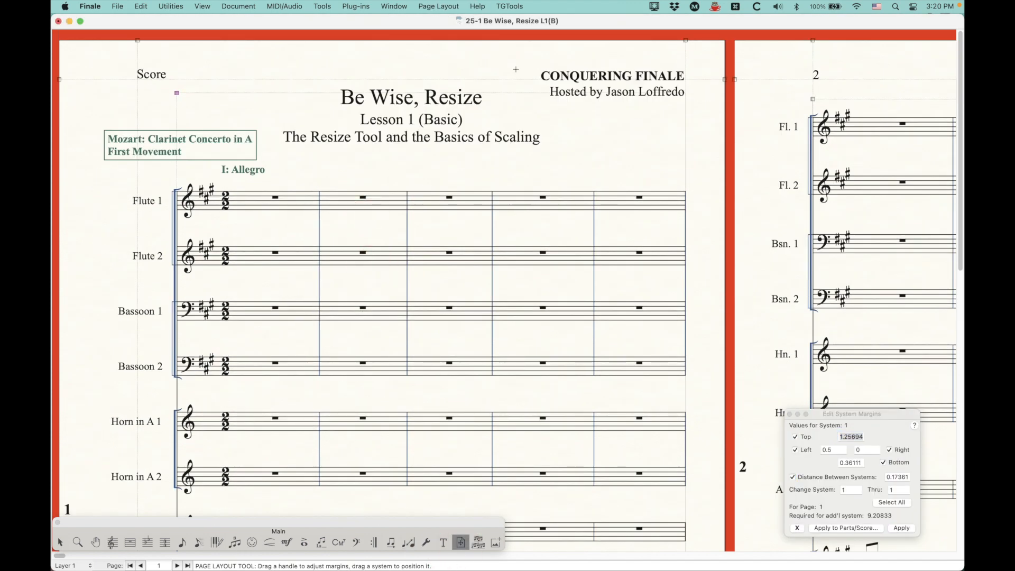
pyautogui.click(446, 6)
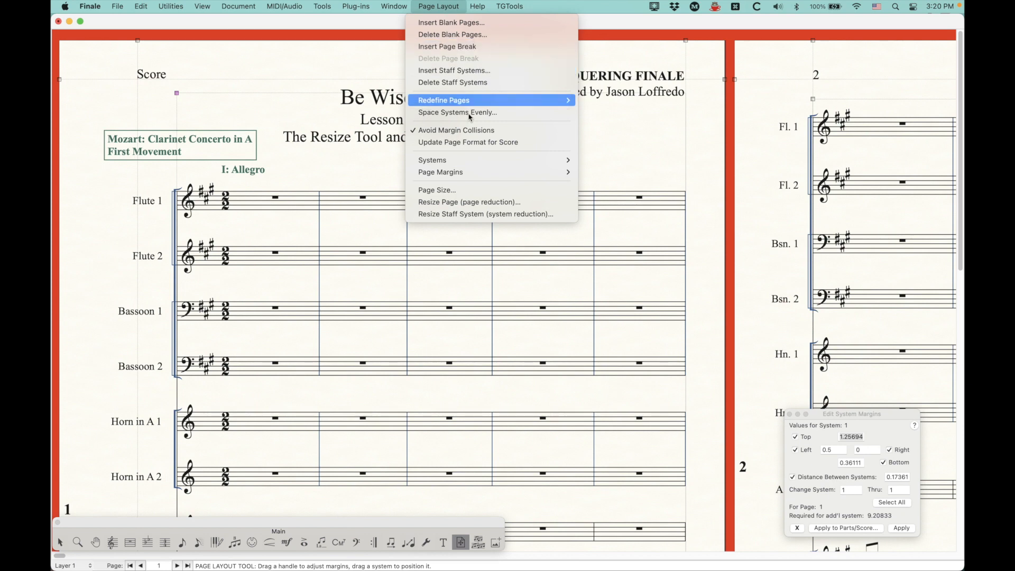
pyautogui.click(468, 215)
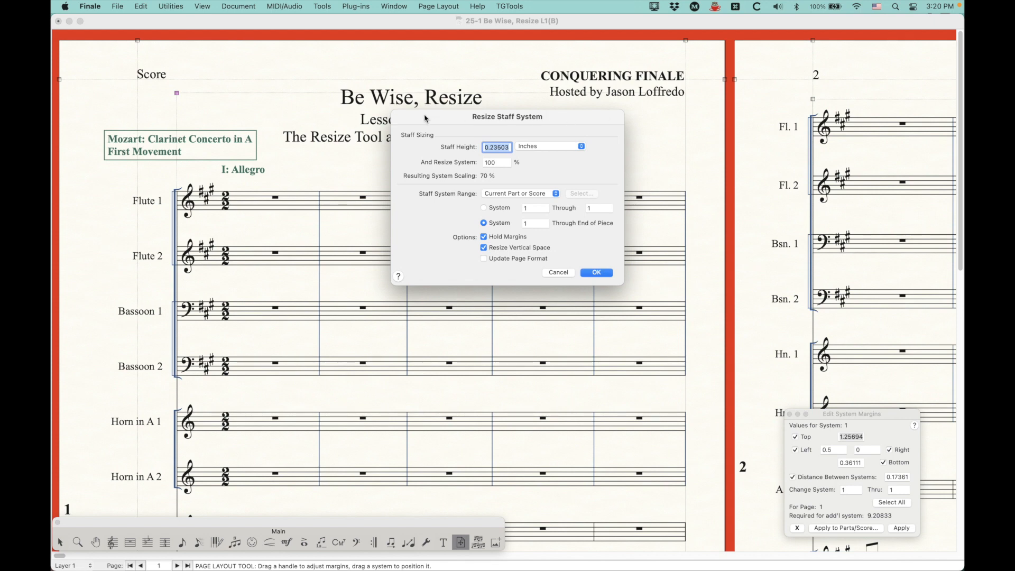
pyautogui.moveTo(426, 120); pyautogui.dragTo(415, 158)
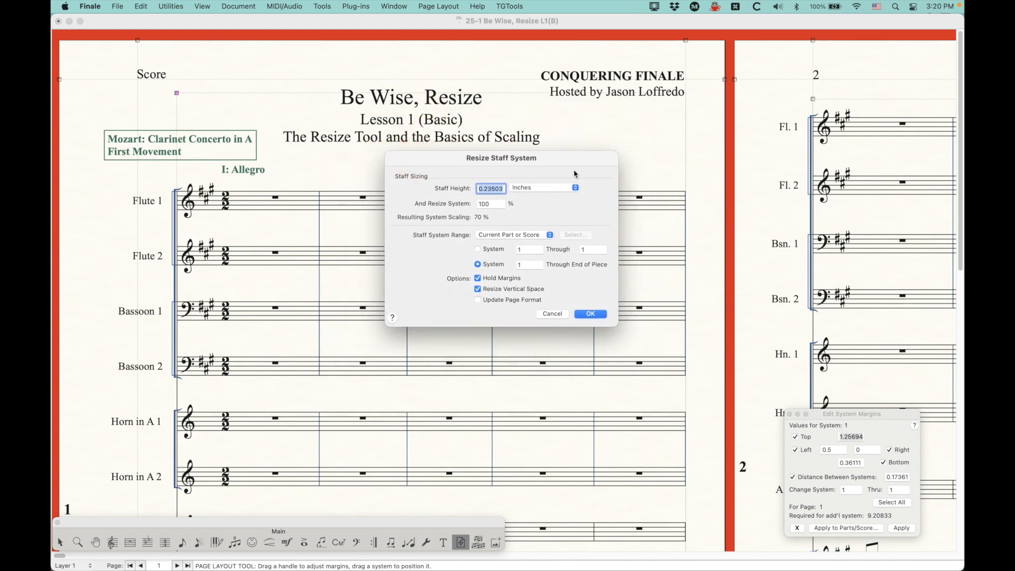
pyautogui.click(553, 315)
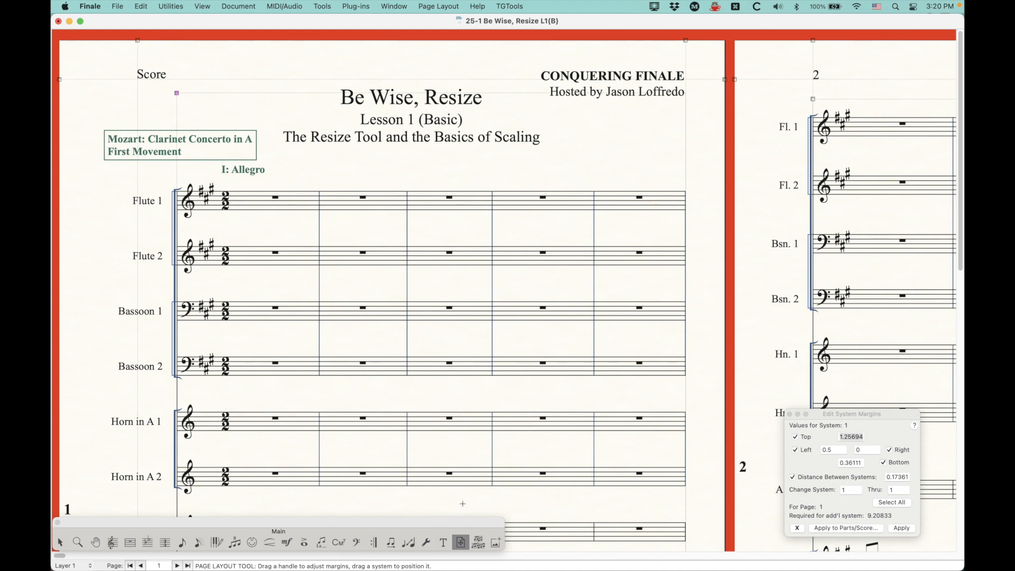
# Step: Resize the staff system to 75% for system 1 through 1 with the Resize Tool, and compare pages 1 and 2
pyautogui.click(409, 543)
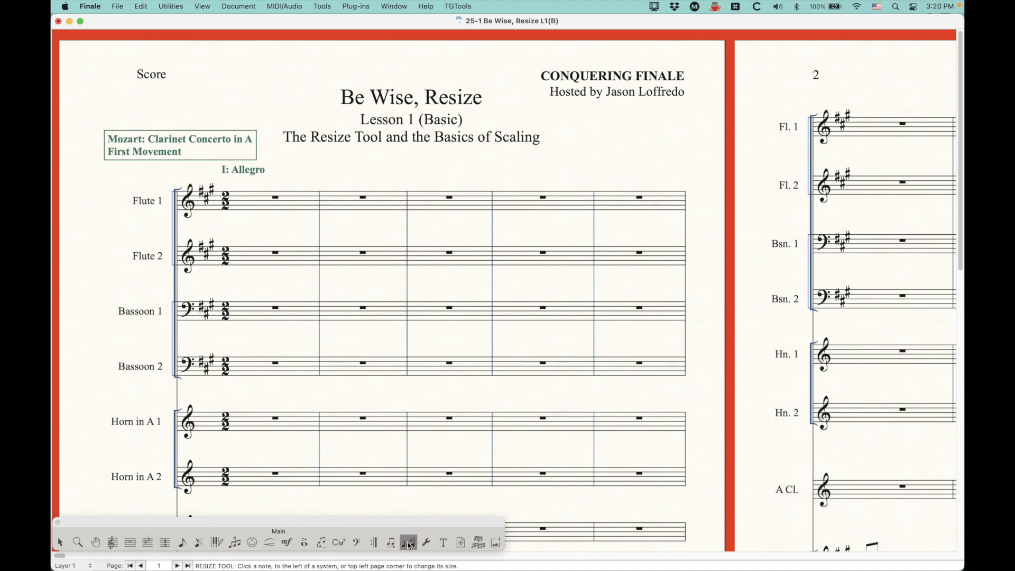
pyautogui.scroll(-3, 413, 364)
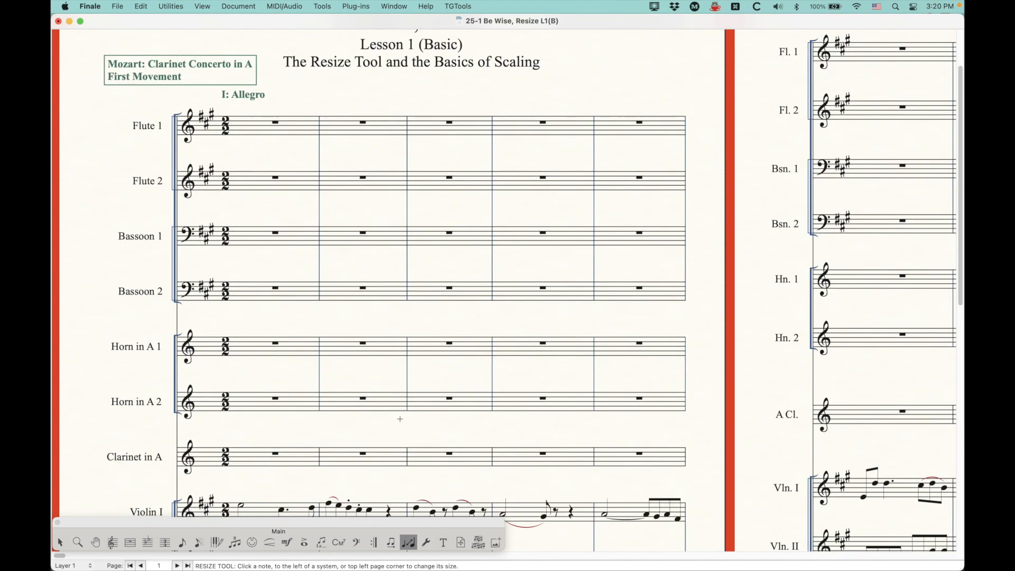
pyautogui.scroll(-1, 399, 418)
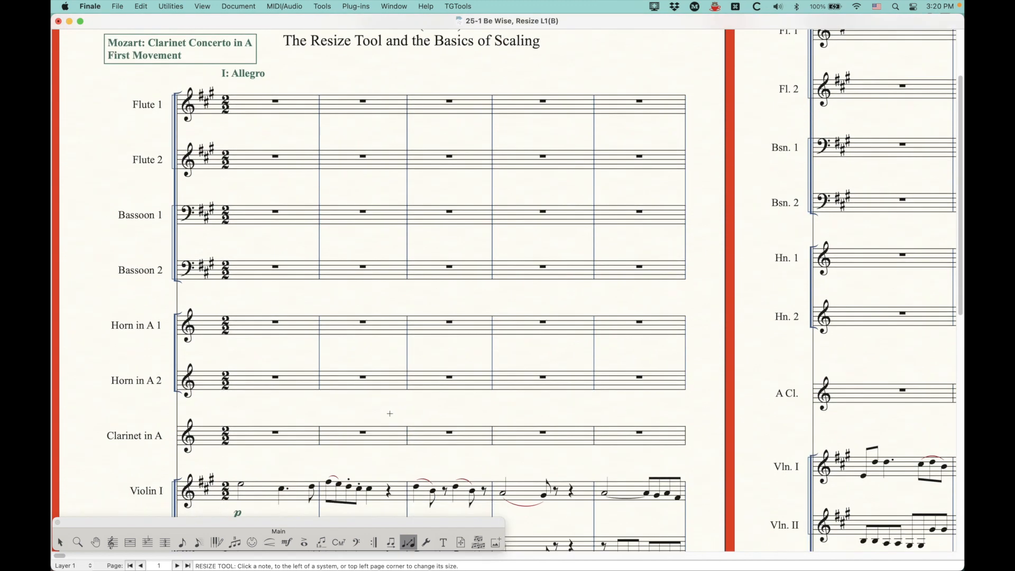
pyautogui.click(364, 405)
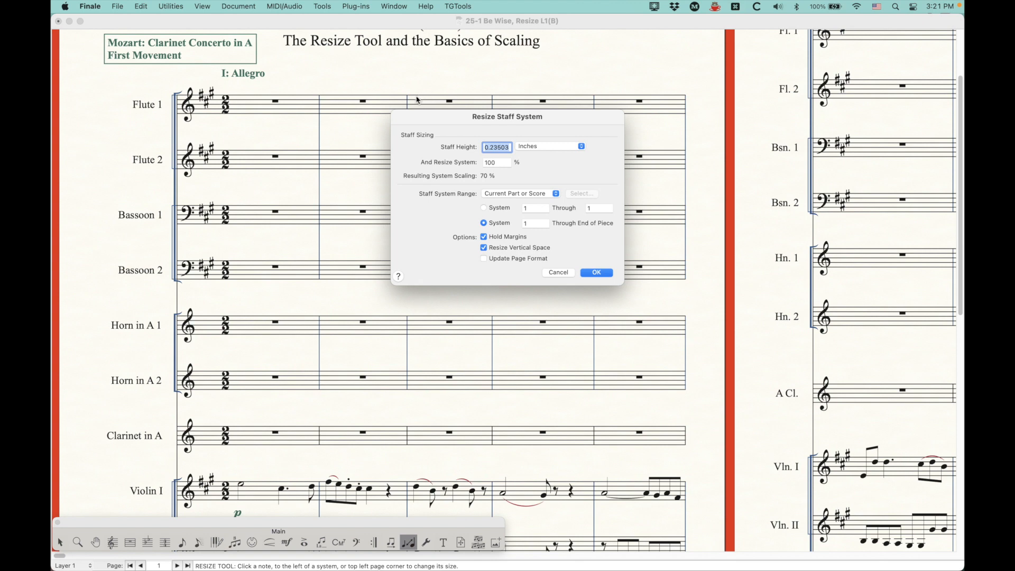
pyautogui.moveTo(496, 162); pyautogui.dragTo(428, 157)
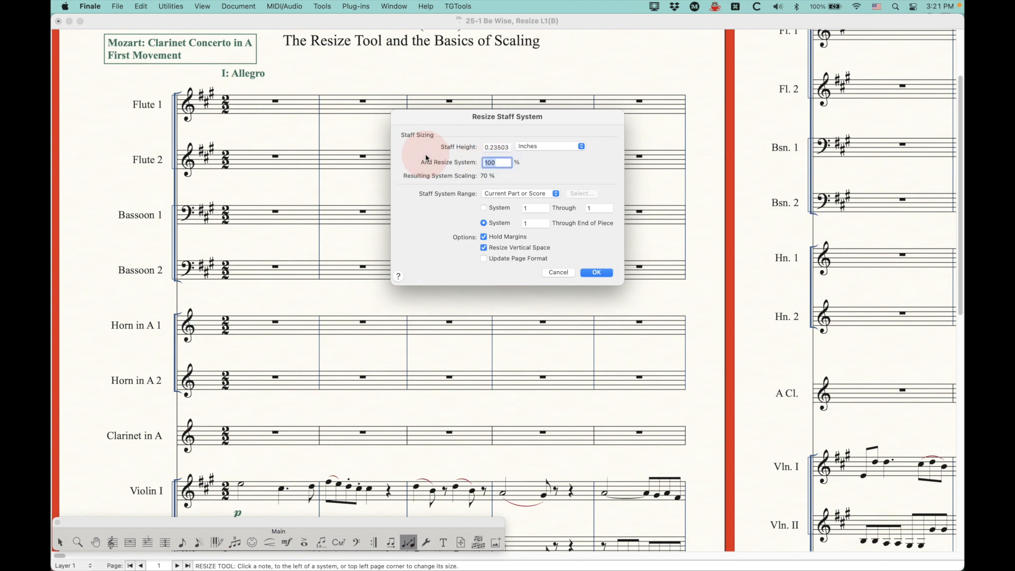
pyautogui.write('75')
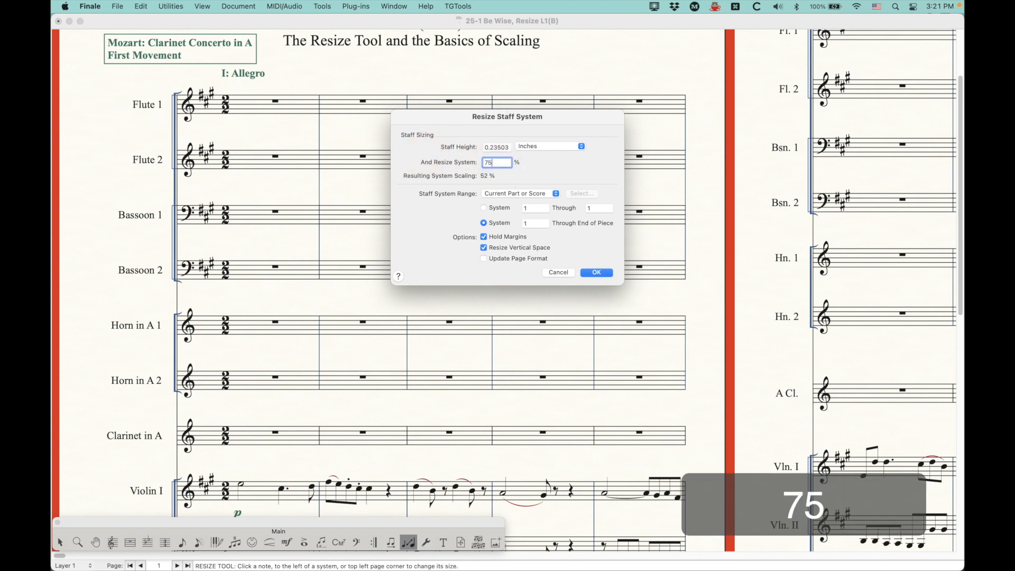
pyautogui.click(500, 209)
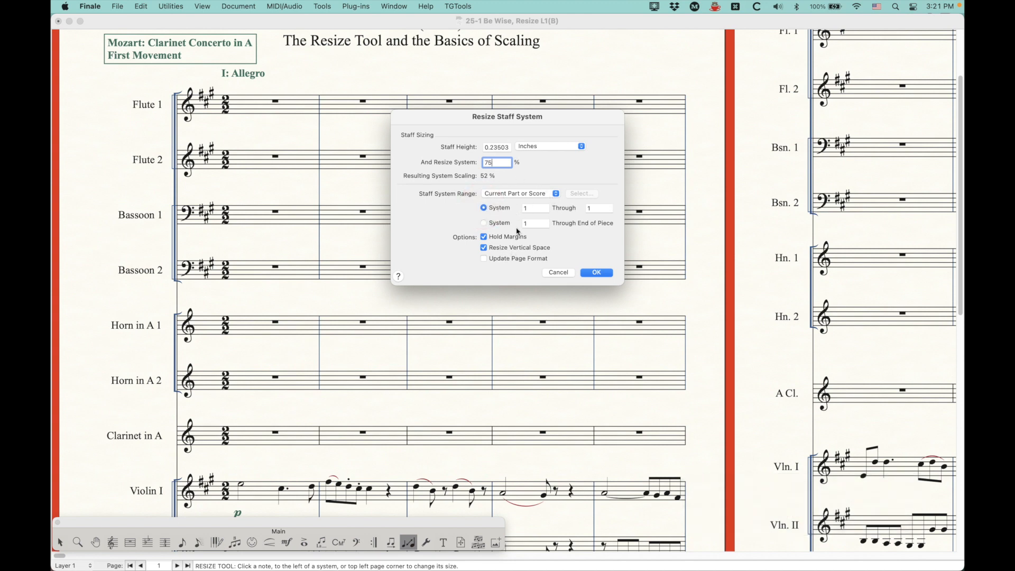
pyautogui.click(597, 273)
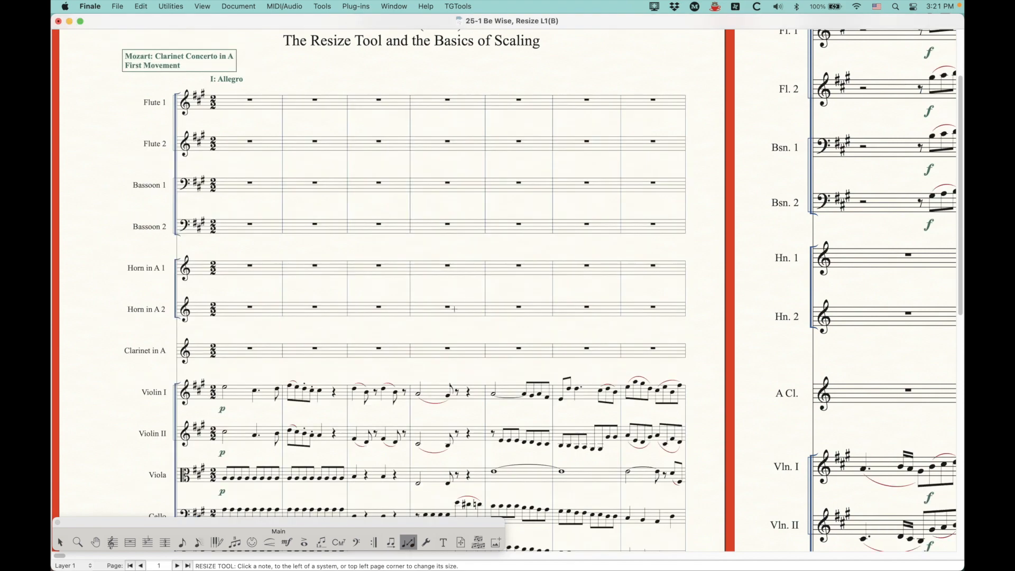
pyautogui.scroll(3, 454, 310)
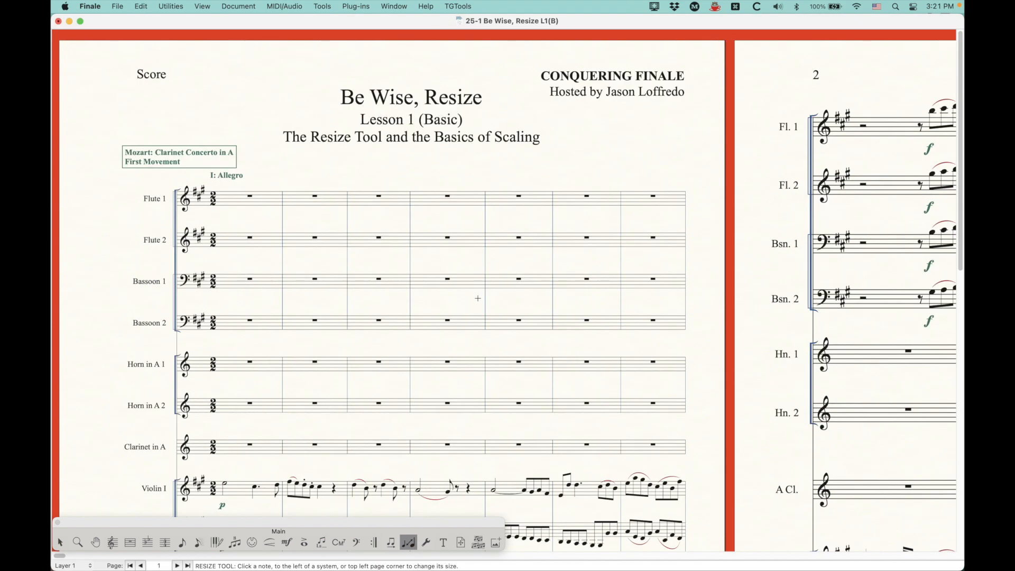
pyautogui.press('super+minus')
pyautogui.press('super+minus')
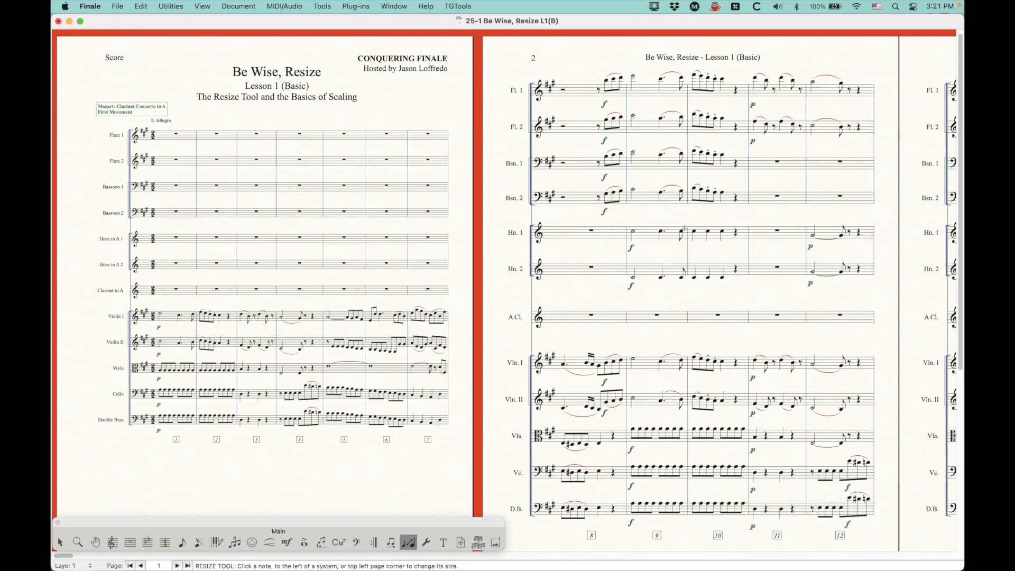
# Step: Undo the resizing of the first staff system
pyautogui.press('super+z')
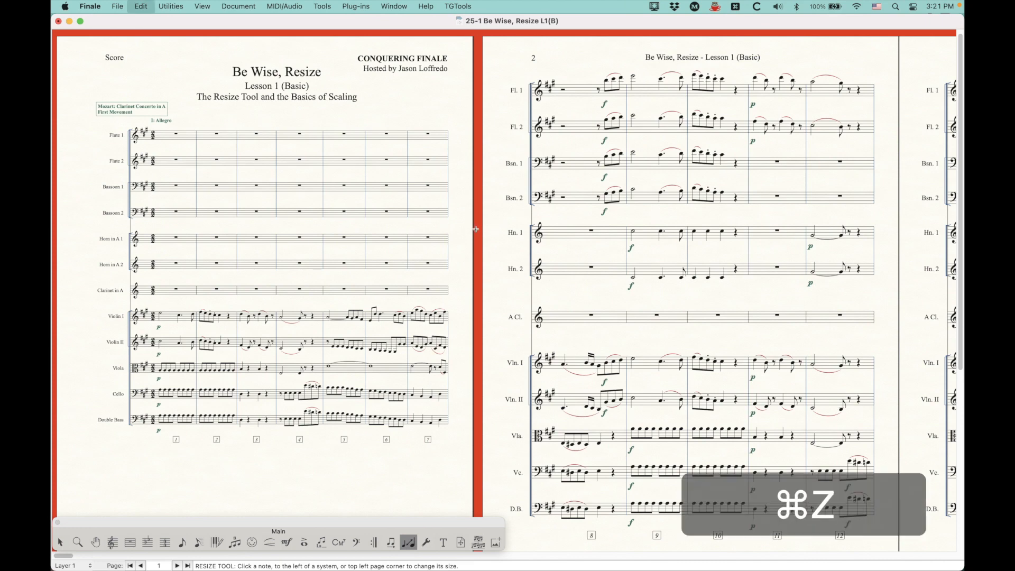
pyautogui.hscroll(-1, 291, 212)
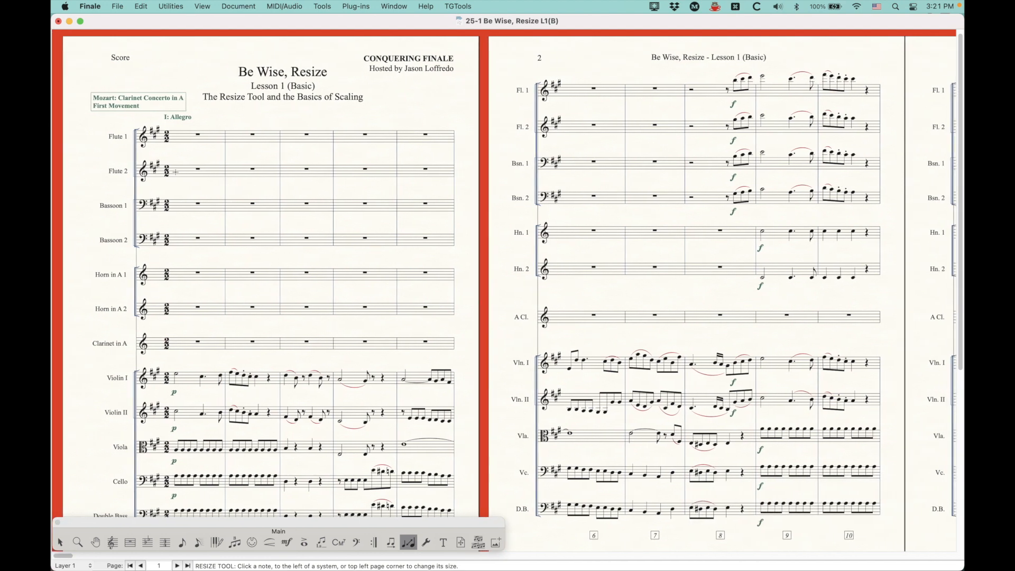
pyautogui.scroll(-1, 281, 124)
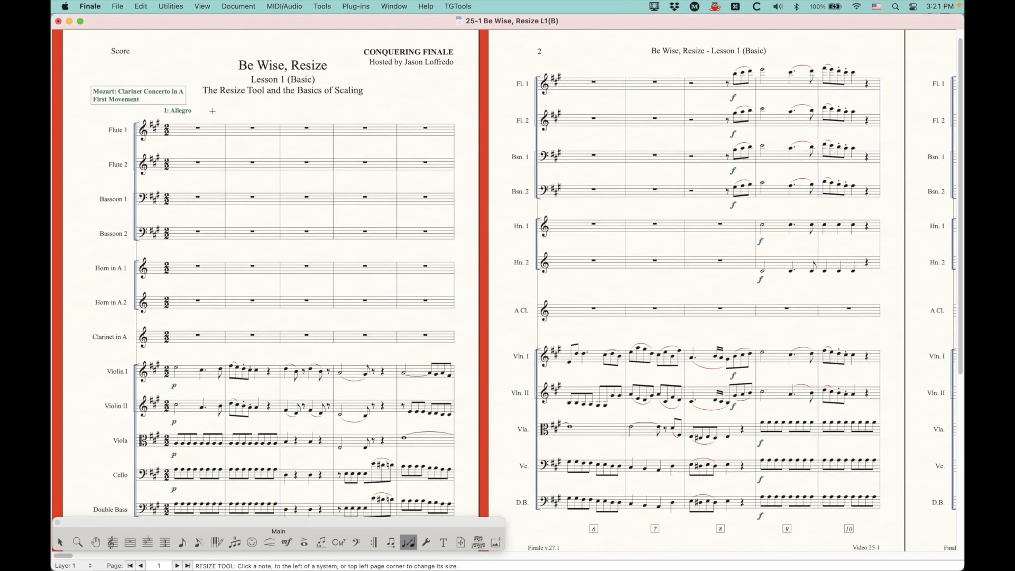
# Step: Resize page 1 through 1 to 75% with Hold Margins on, compare pages 1 and 2, and undo the page resize
pyautogui.click(102, 118)
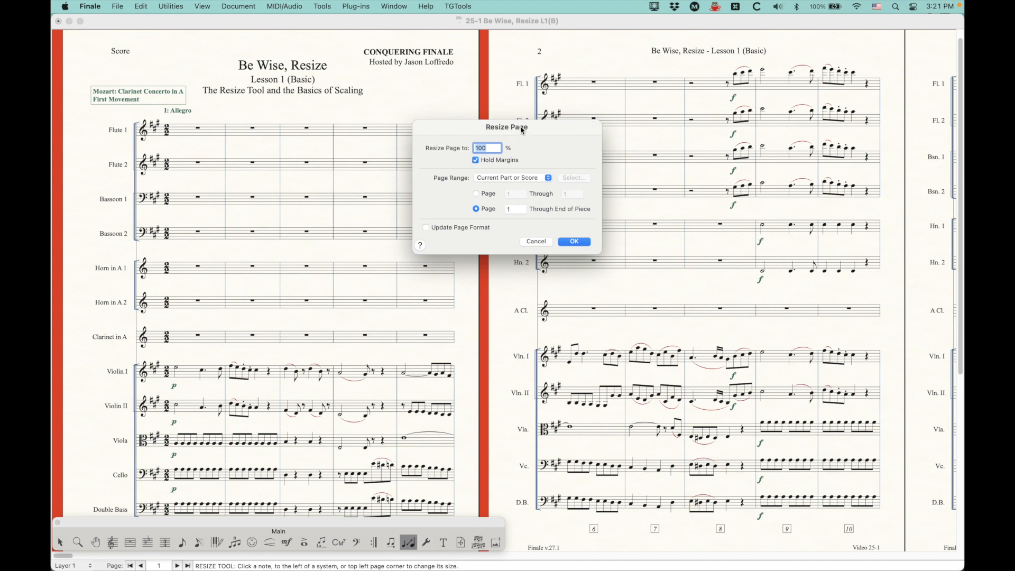
pyautogui.write('75')
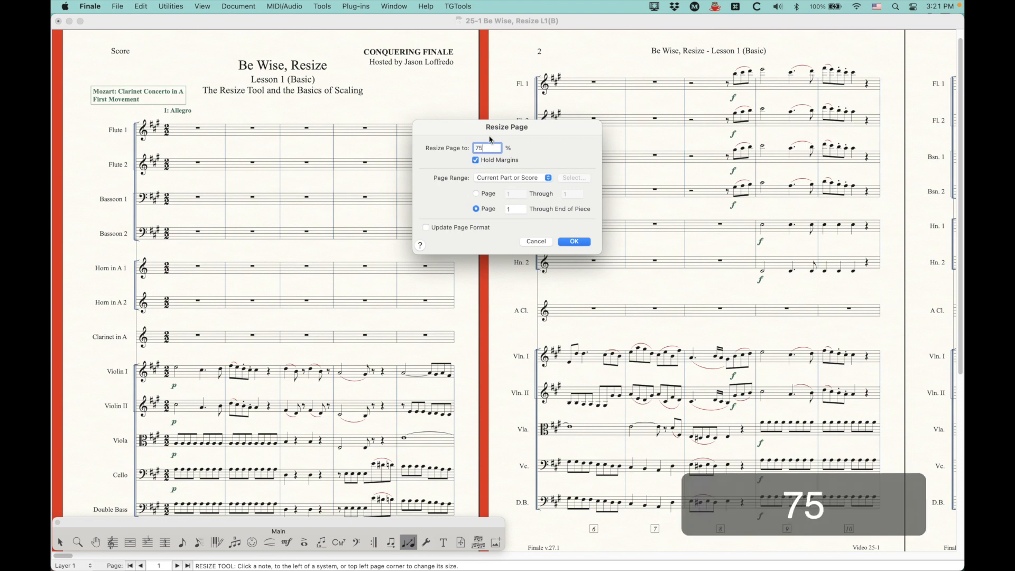
pyautogui.click(479, 193)
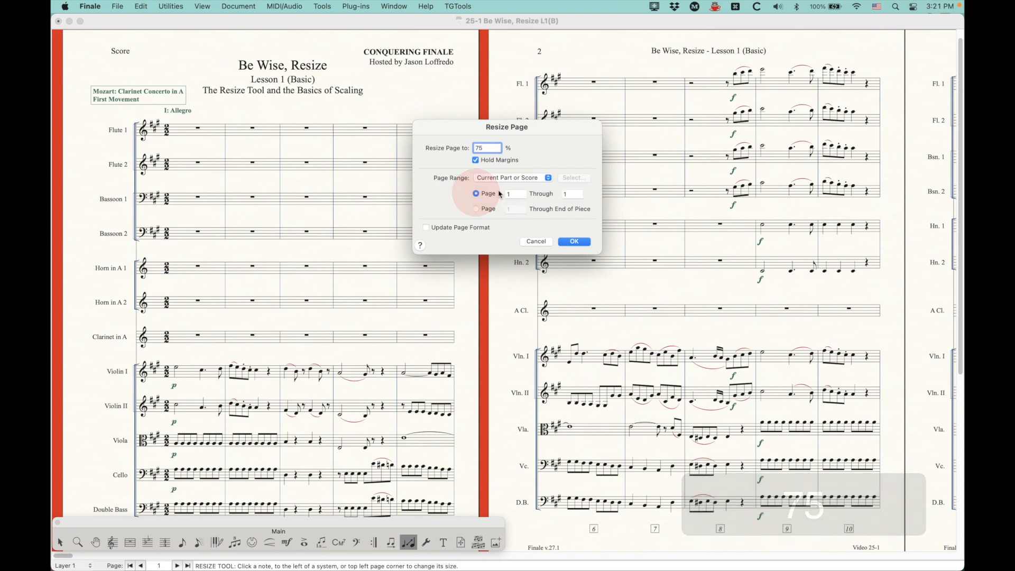
pyautogui.click(574, 241)
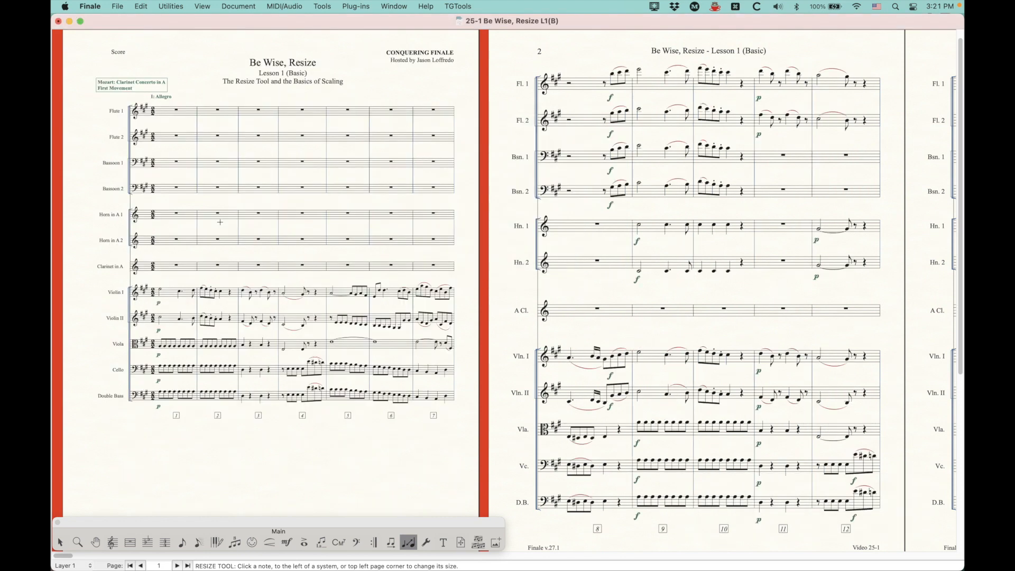
pyautogui.scroll(1, 220, 223)
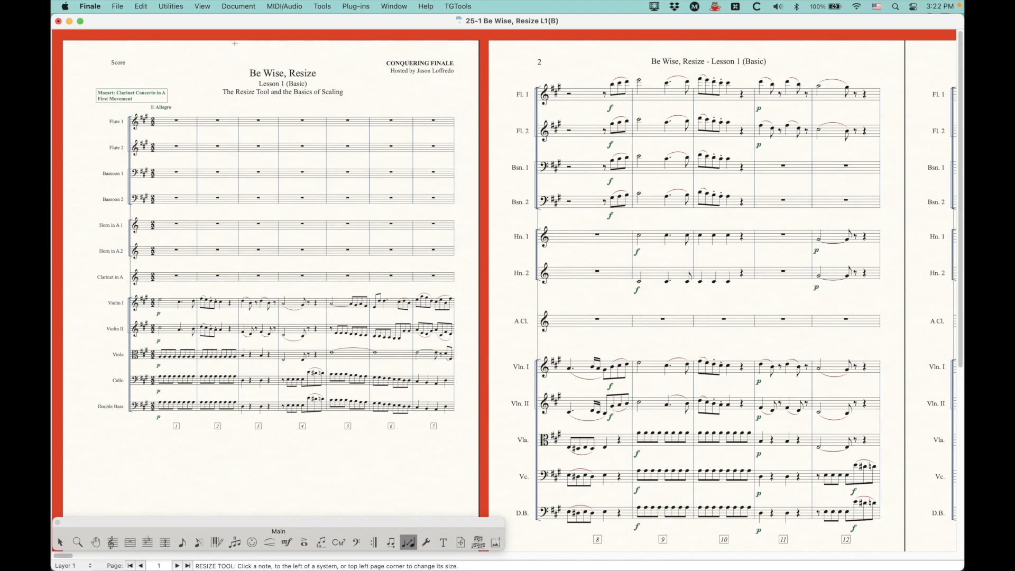
pyautogui.scroll(-5, 263, 318)
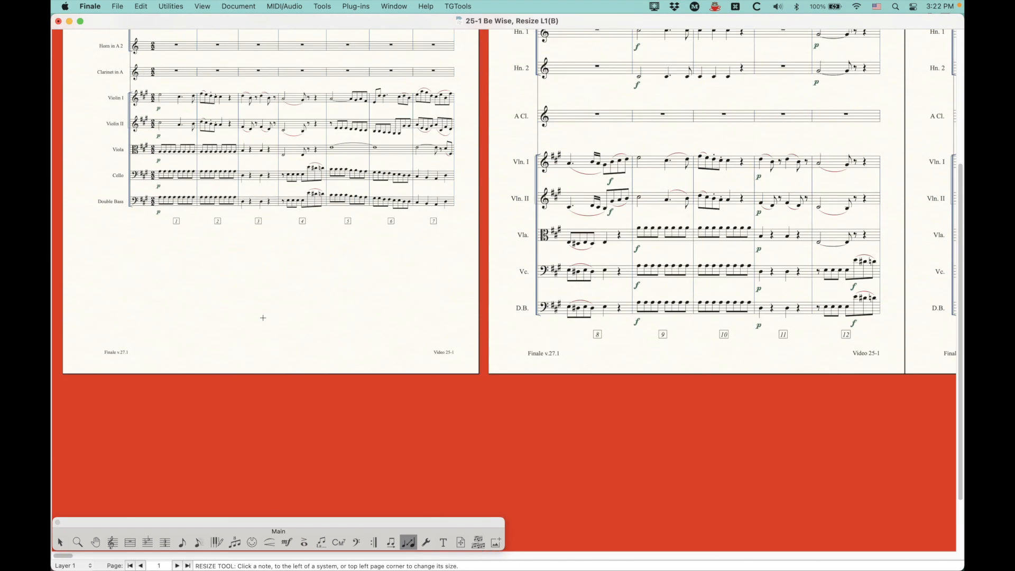
pyautogui.scroll(5, 263, 318)
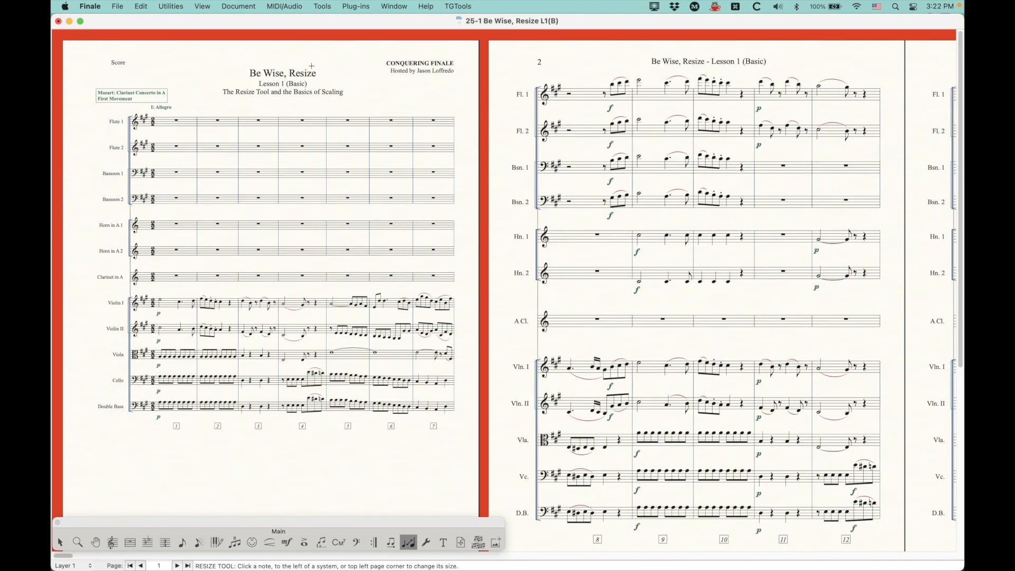
pyautogui.press('super+z')
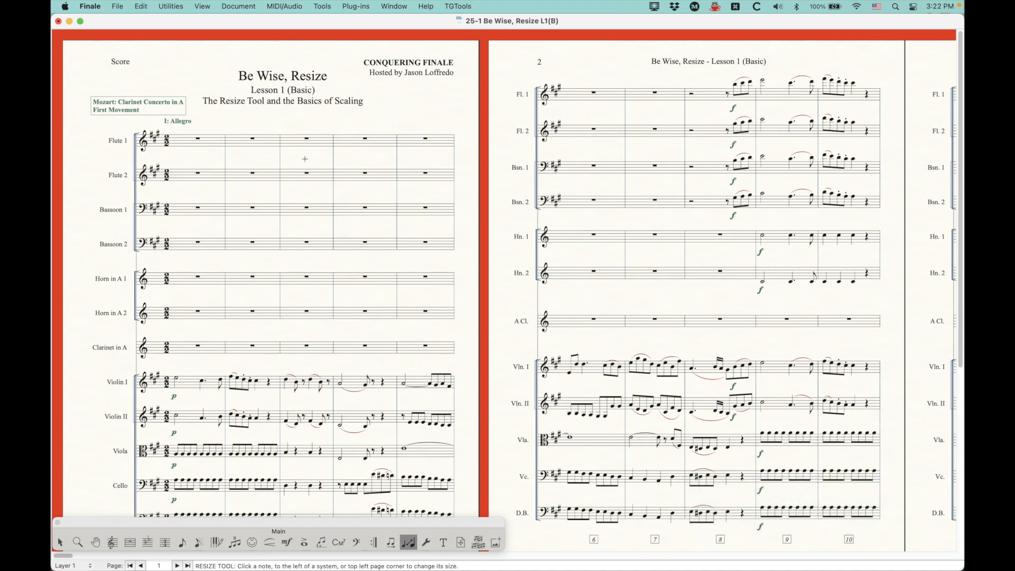
# Step: Resize the staff system to 75% for system 1 through 1 for comparison, then undo it
pyautogui.click(305, 159)
pyautogui.doubleClick(502, 162)
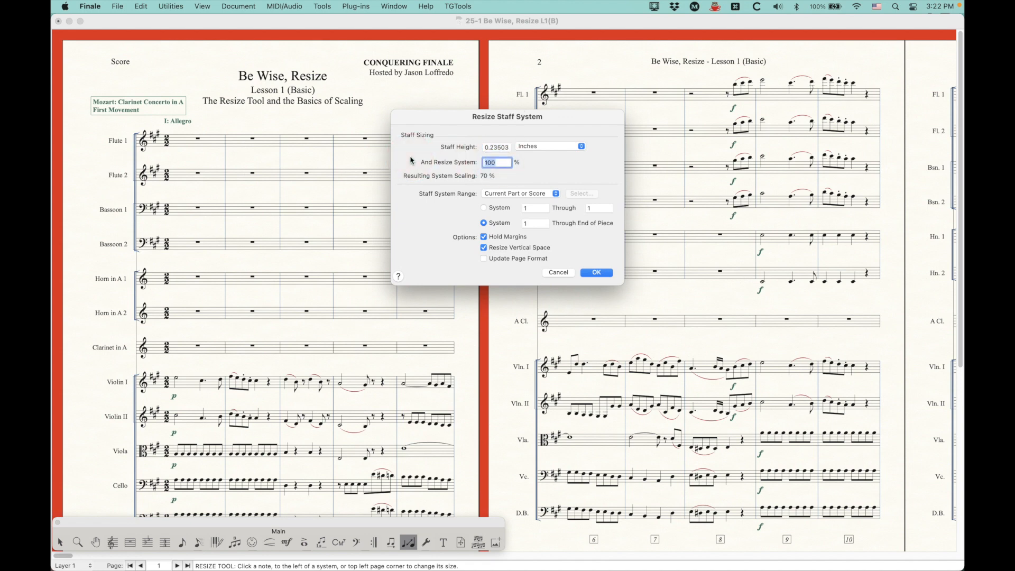
pyautogui.write('75')
pyautogui.click(484, 208)
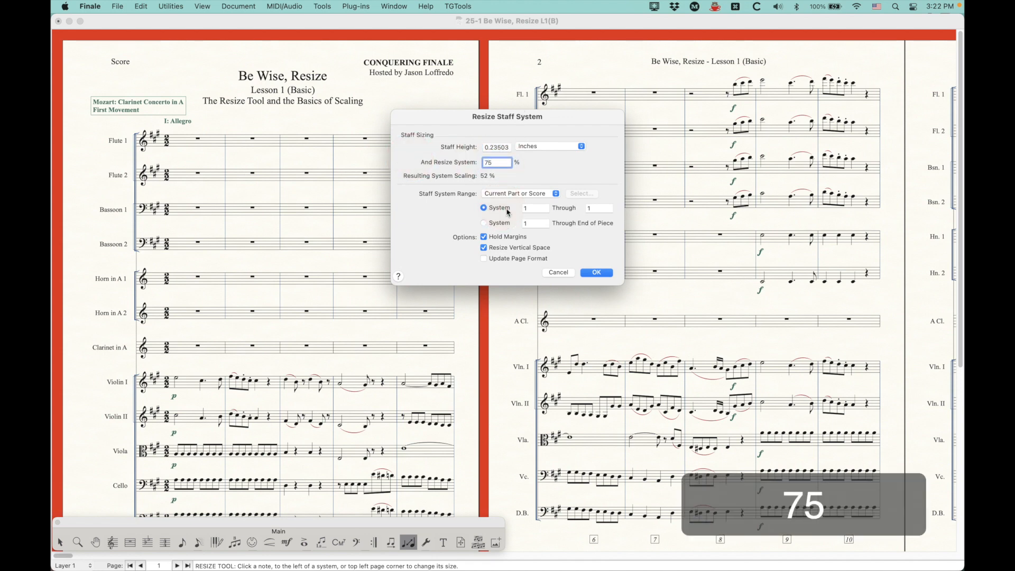
pyautogui.click(597, 273)
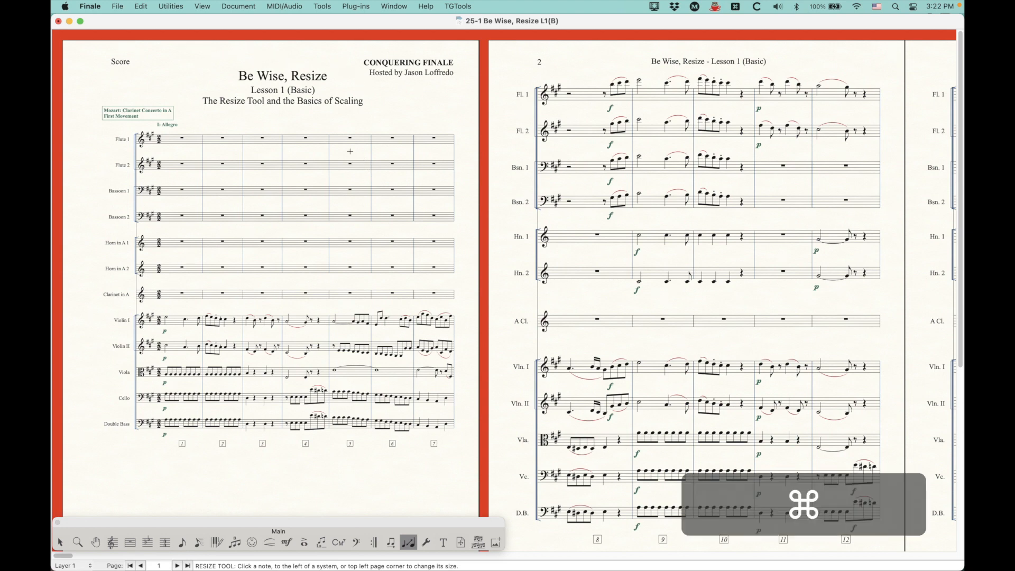
pyautogui.press('super+z')
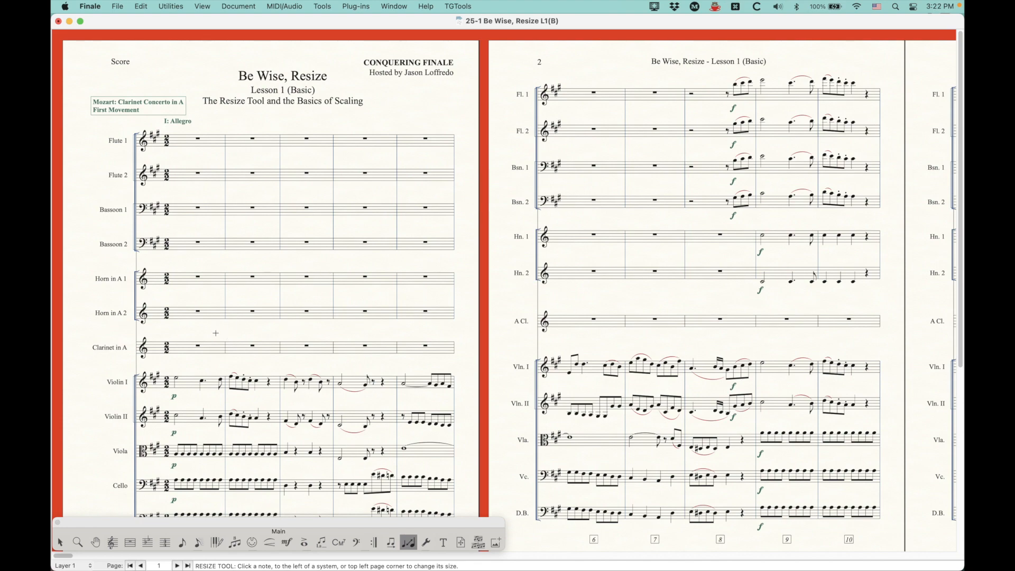
# Step: Compare the Resize Page settings with the Resize Staff System settings again, cancelling each without changes
pyautogui.scroll(-5, 215, 333)
pyautogui.scroll(5, 313, 312)
pyautogui.click(76, 80)
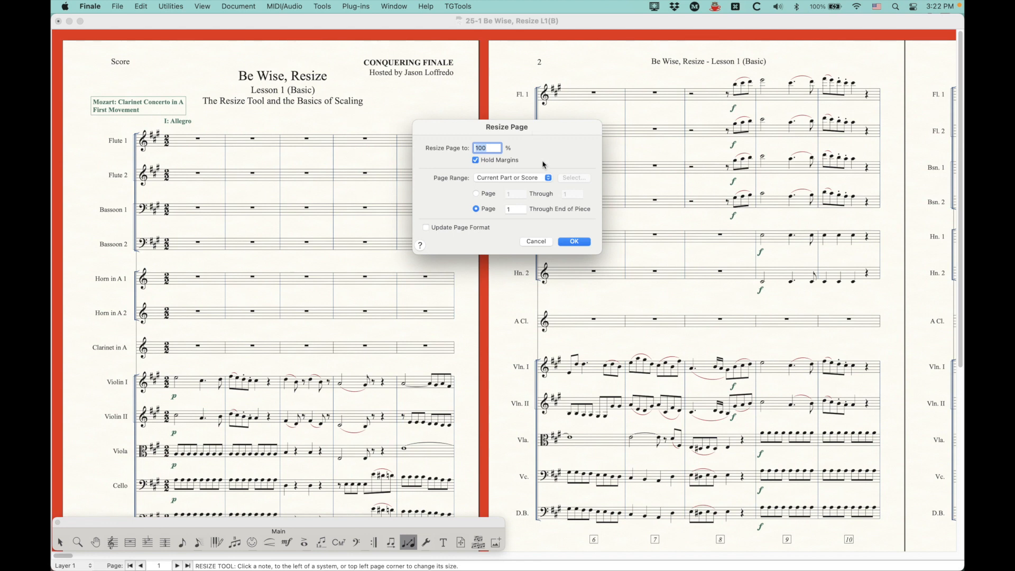
pyautogui.click(538, 244)
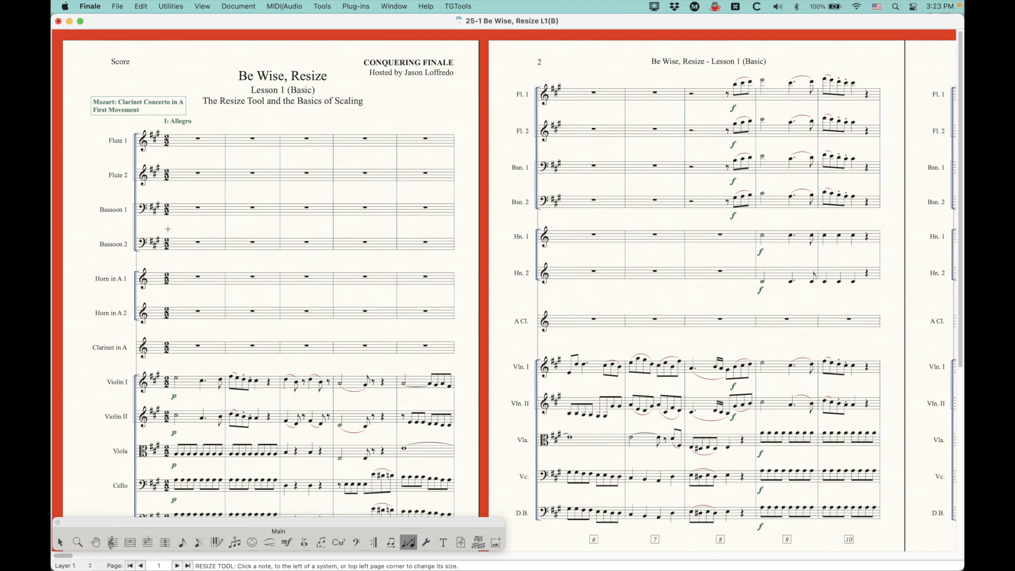
pyautogui.click(246, 163)
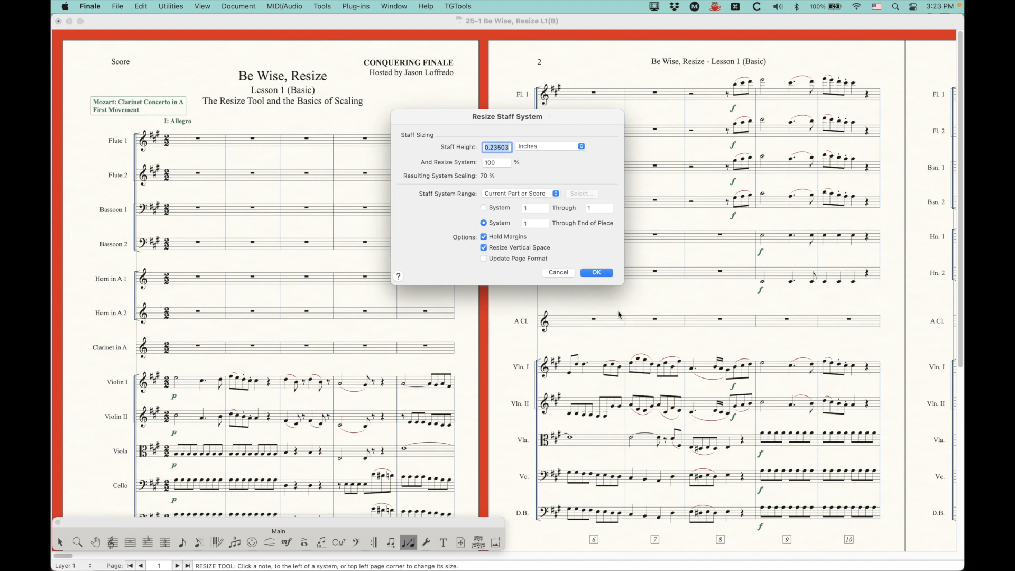
pyautogui.click(562, 274)
pyautogui.click(115, 81)
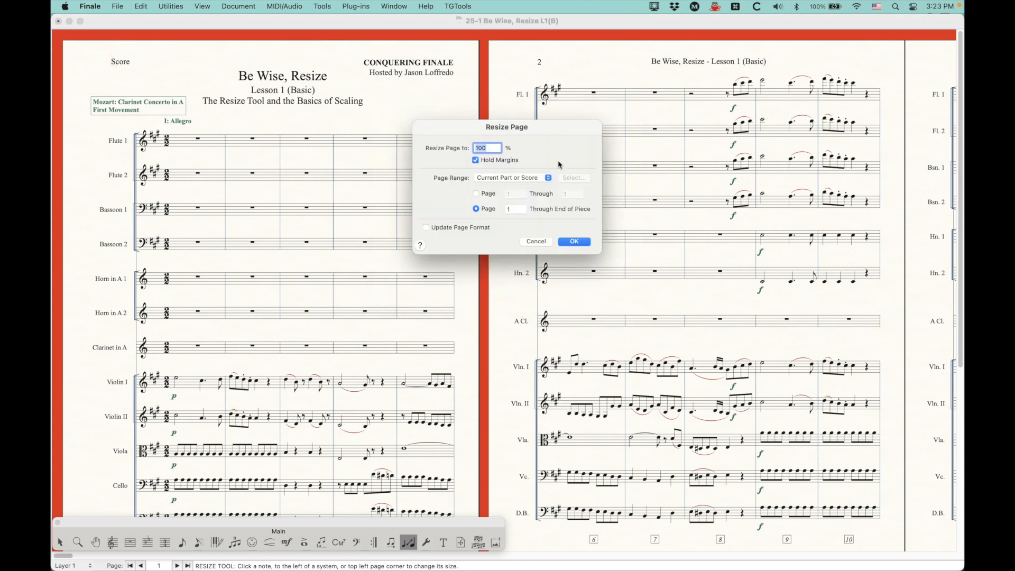
pyautogui.click(537, 242)
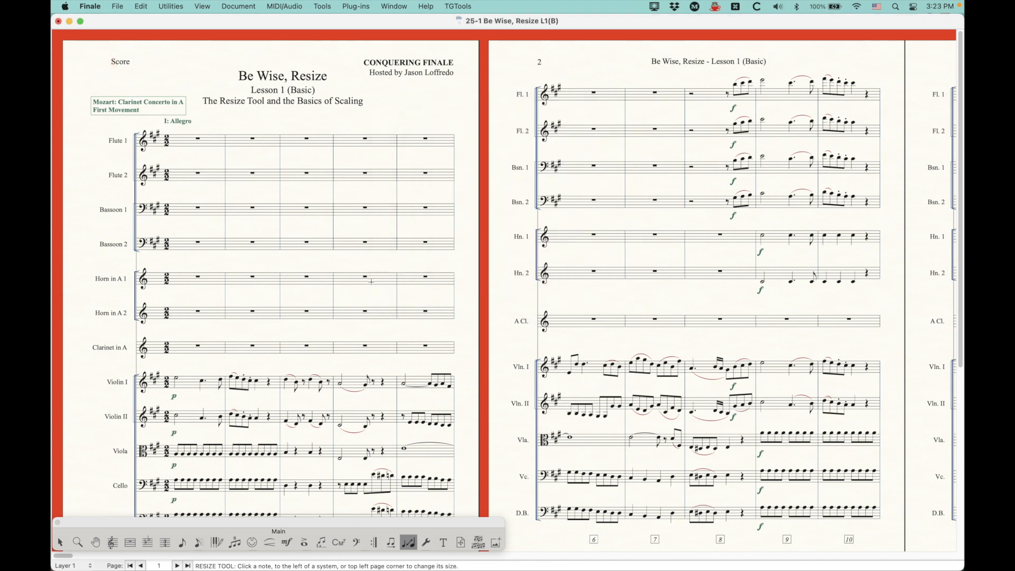
# Step: Resize the notehead of the last eighth note in Violin I's first measure to 75%
pyautogui.scroll(-10, 321, 301)
pyautogui.scroll(10, 318, 295)
pyautogui.press('super+equal')
pyautogui.press('super+equal')
pyautogui.scroll(-6, 317, 297)
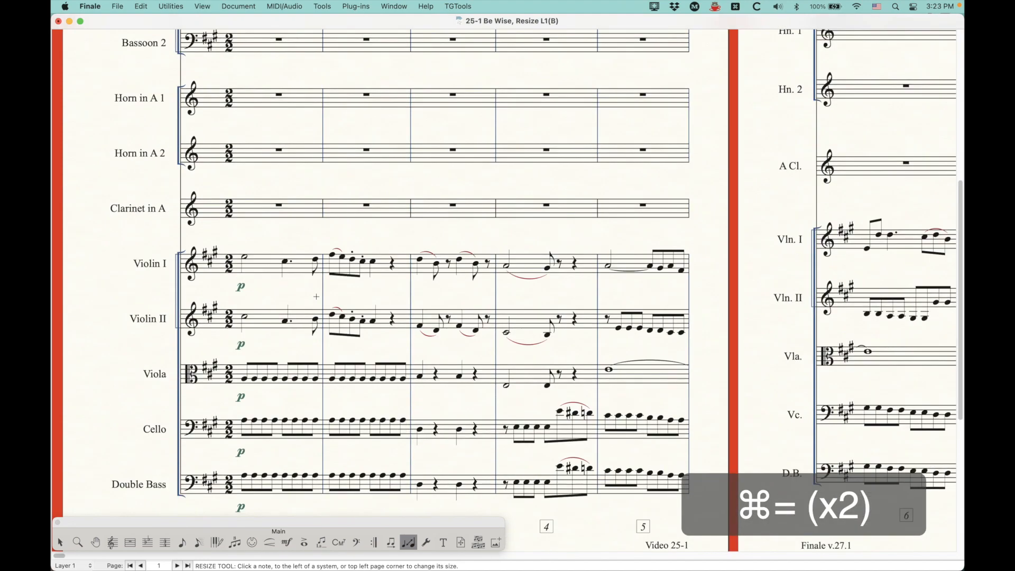
pyautogui.press('super+equal')
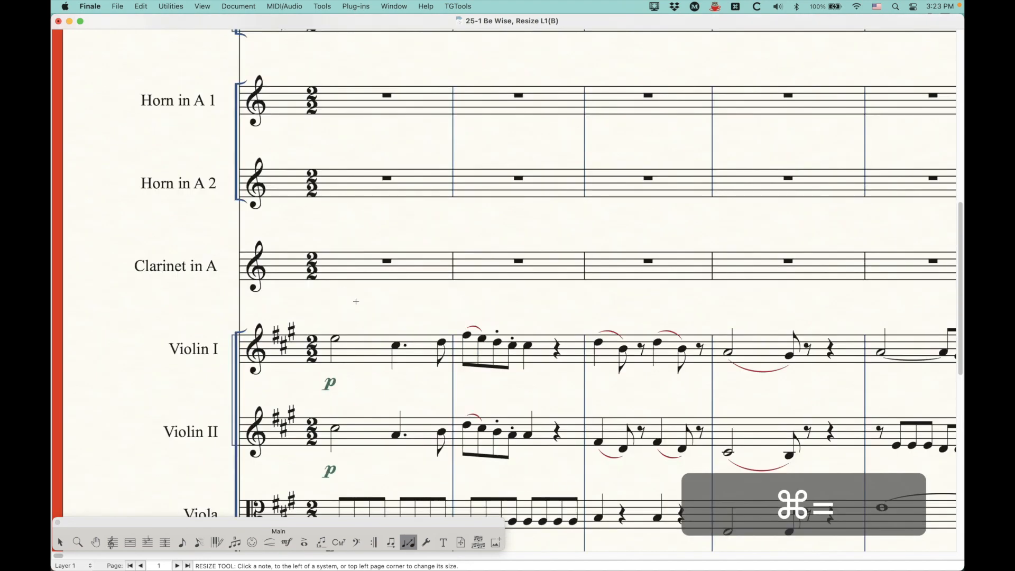
pyautogui.press('super+equal')
pyautogui.scroll(-3, 339, 296)
pyautogui.hscroll(5, 338, 298)
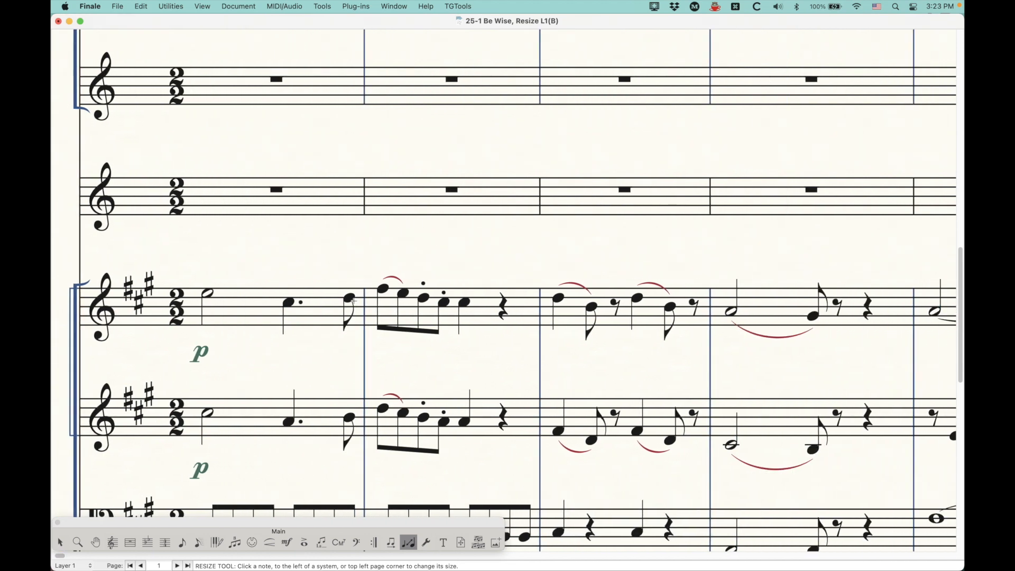
pyautogui.click(351, 300)
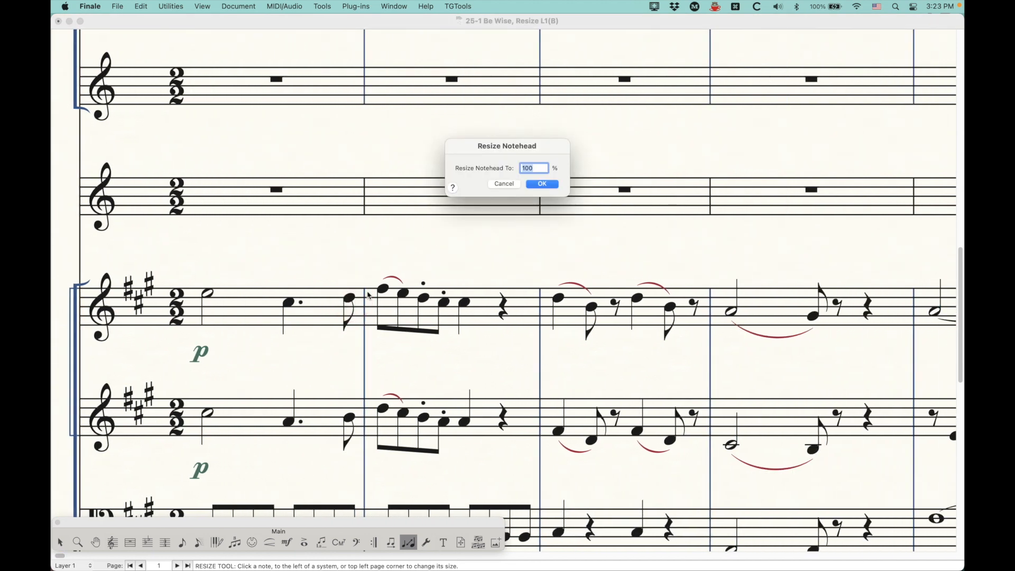
pyautogui.write('75')
pyautogui.press('Return')
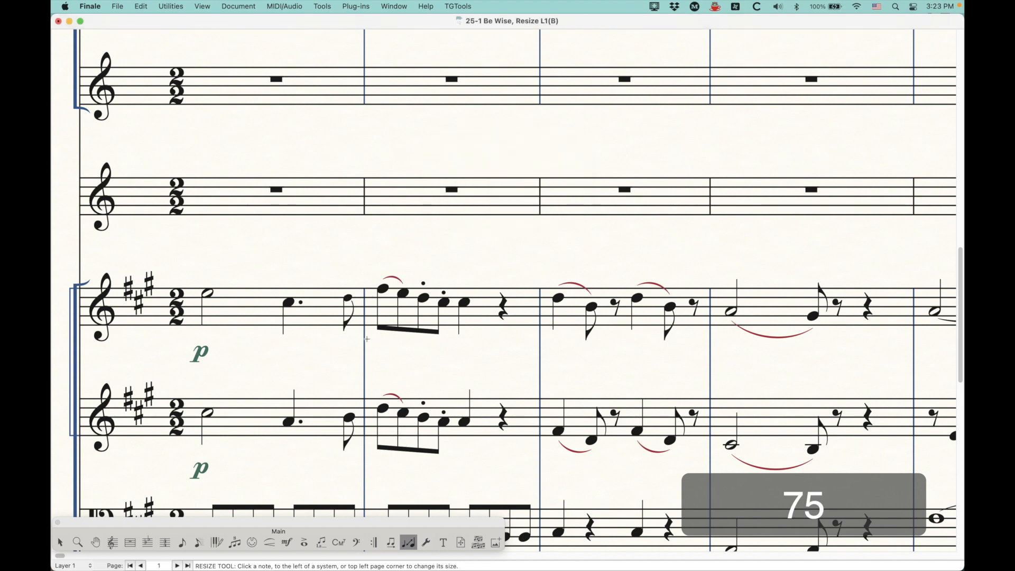
# Step: Resize the whole last eighth note, stem included, in Violin I's first measure to 75%
pyautogui.click(351, 314)
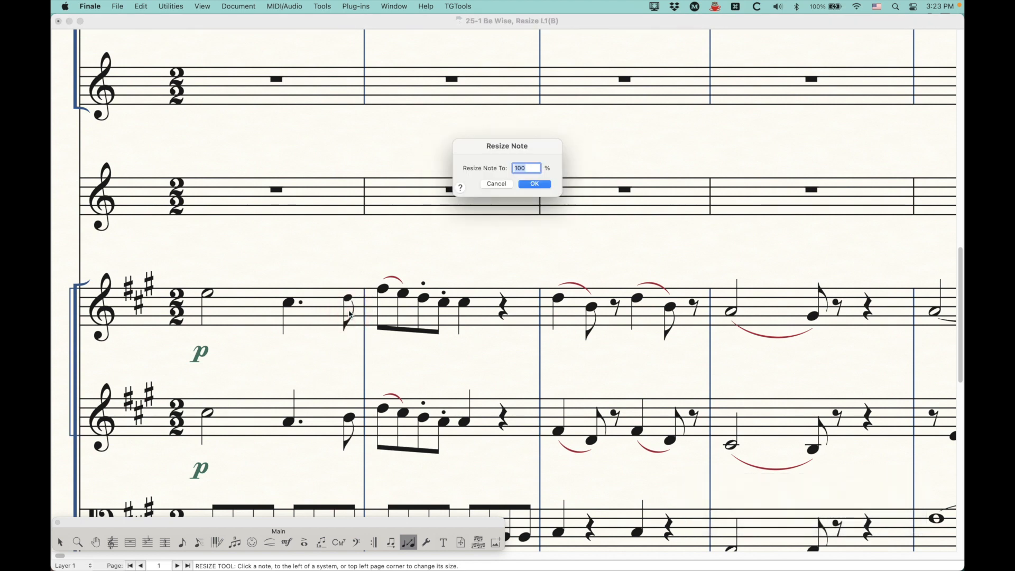
pyautogui.write('75')
pyautogui.press('Return')
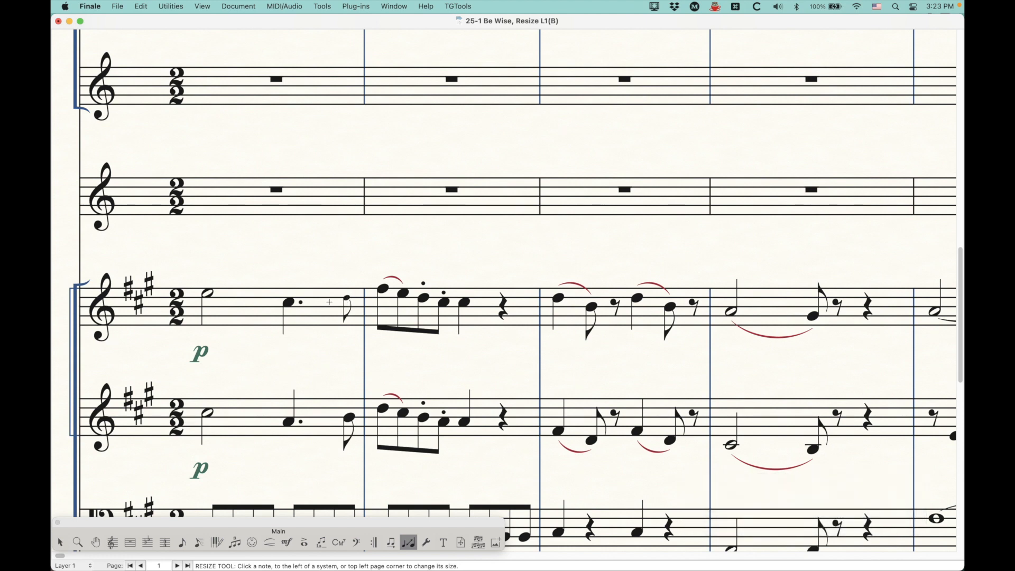
# Step: Resize the Violin I staff to 75% from system 1 through the end of the piece
pyautogui.click(329, 302)
pyautogui.write('75')
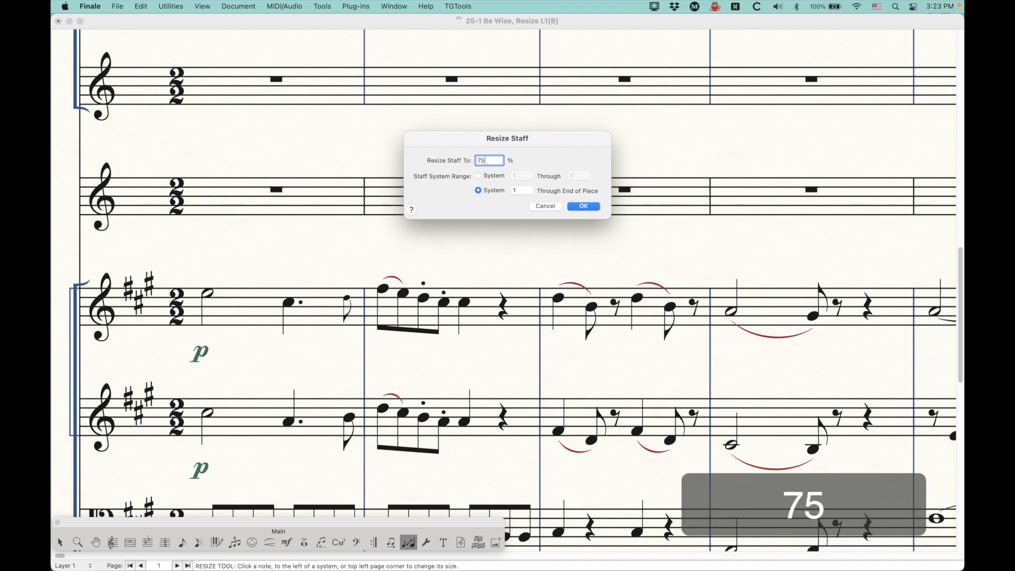
pyautogui.press('Return')
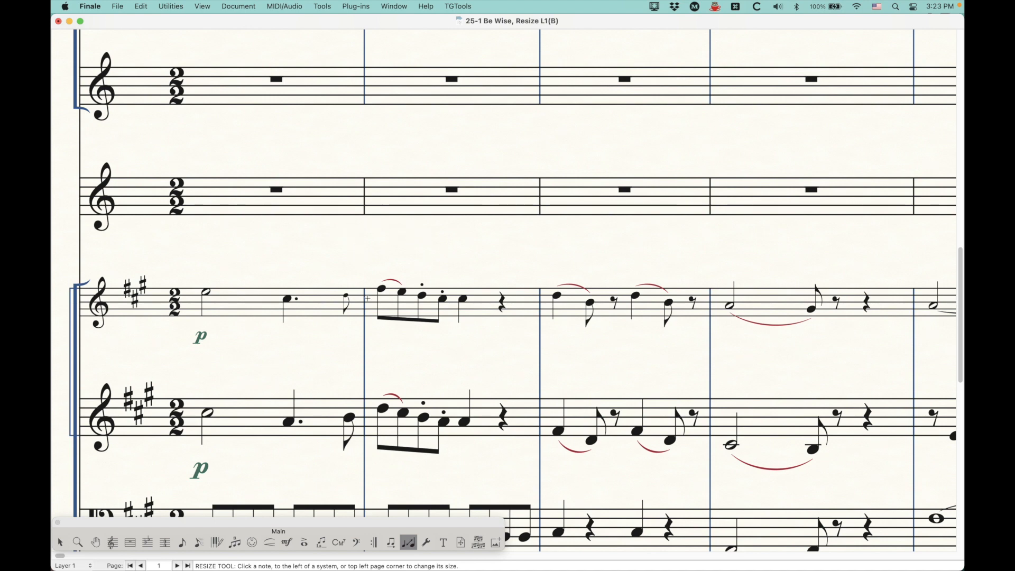
# Step: Undo the Violin I staff, note and notehead resizing
pyautogui.press('super+z')
pyautogui.press('super+z')
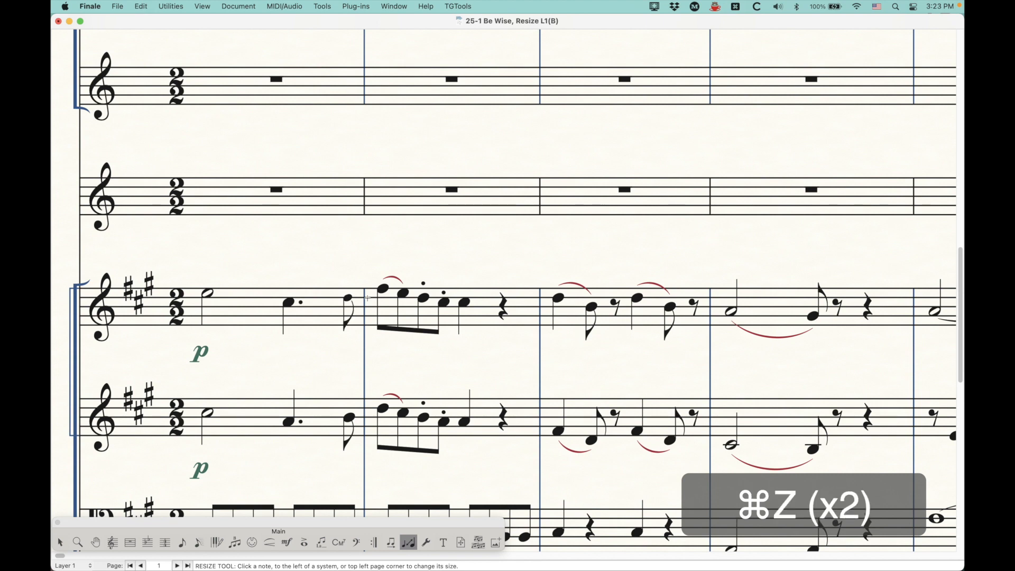
pyautogui.press('super+z')
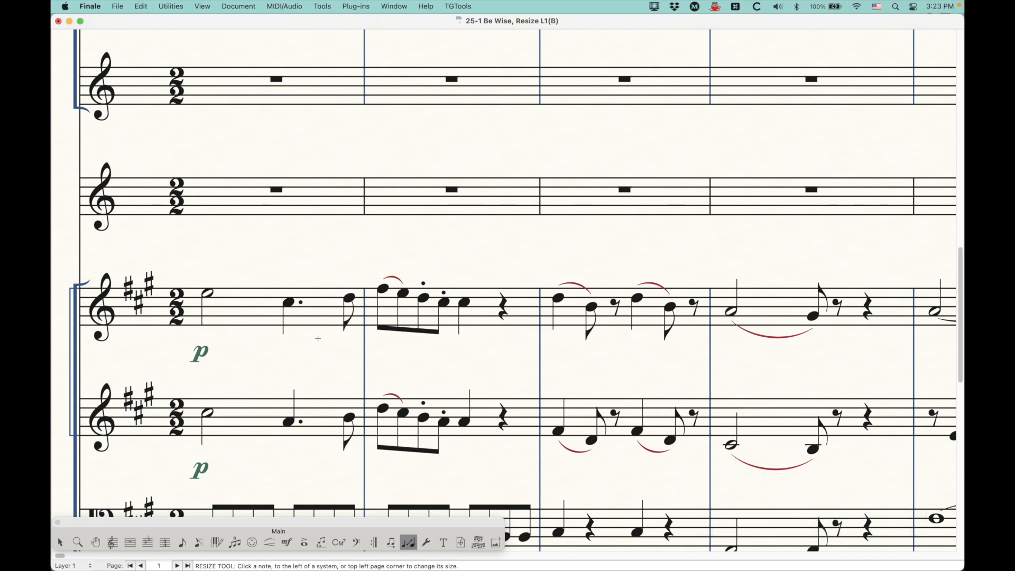
# Step: Examine the Resize Page settings for page 1 with the Resize Tool, then cancel
pyautogui.click(60, 542)
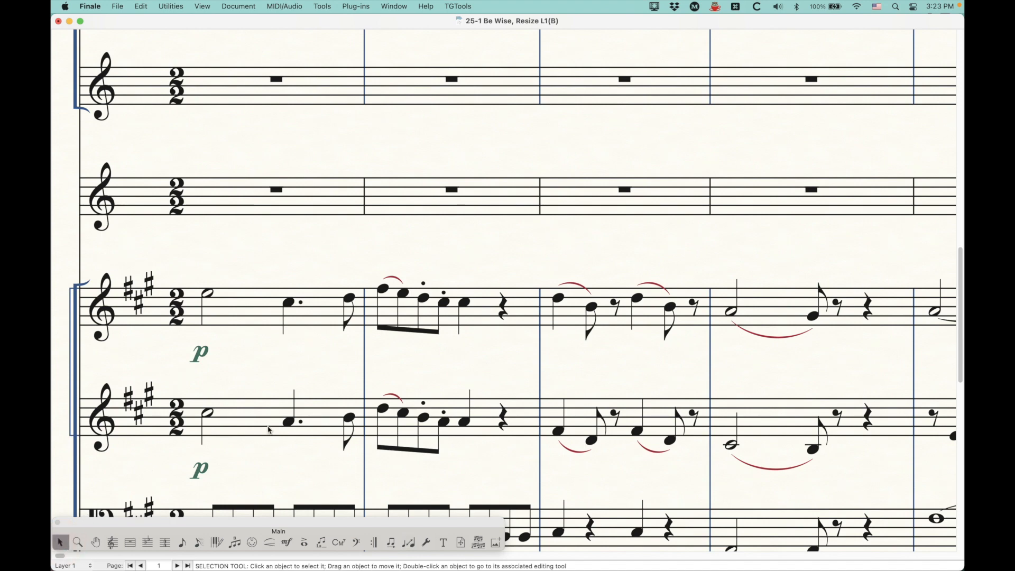
pyautogui.press('super+minus')
pyautogui.press('super+minus')
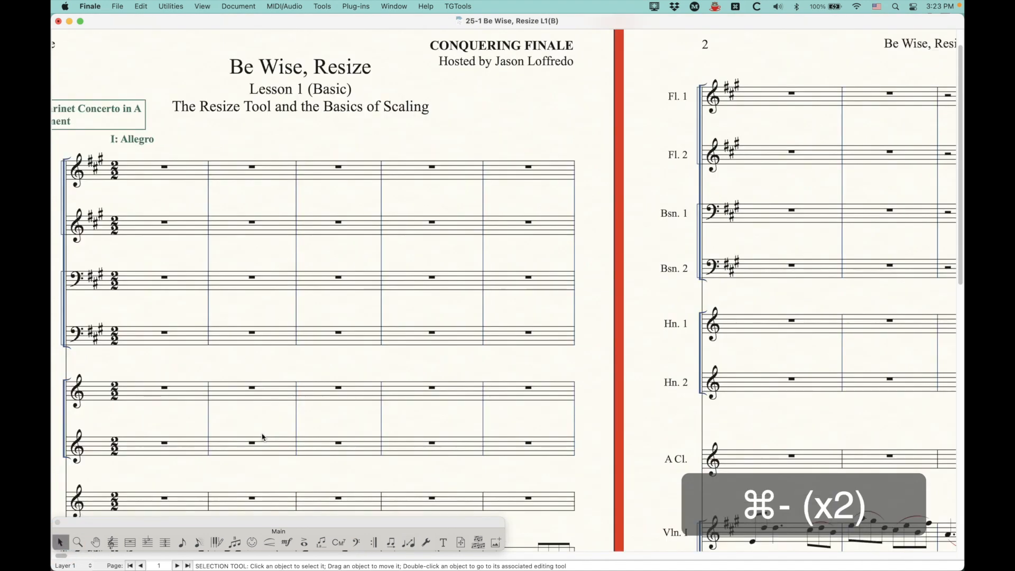
pyautogui.press('super+minus')
pyautogui.press('super+minus')
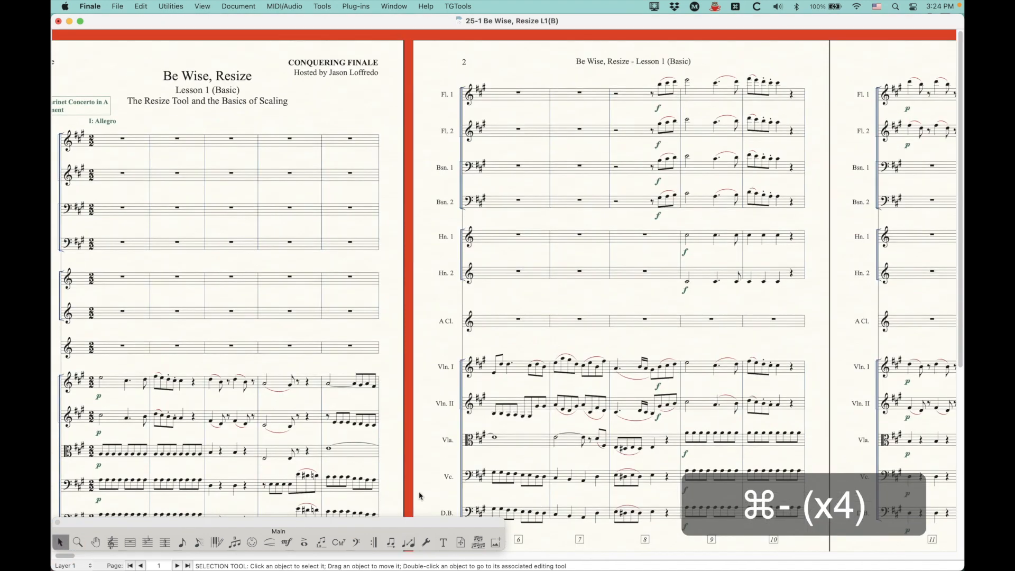
pyautogui.hscroll(-3, 419, 497)
pyautogui.click(409, 542)
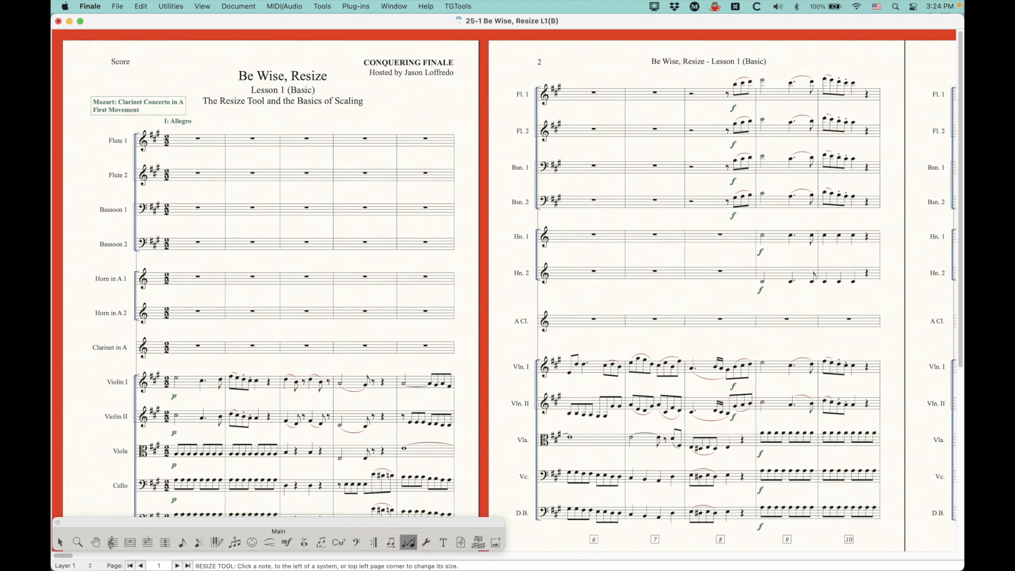
pyautogui.click(94, 62)
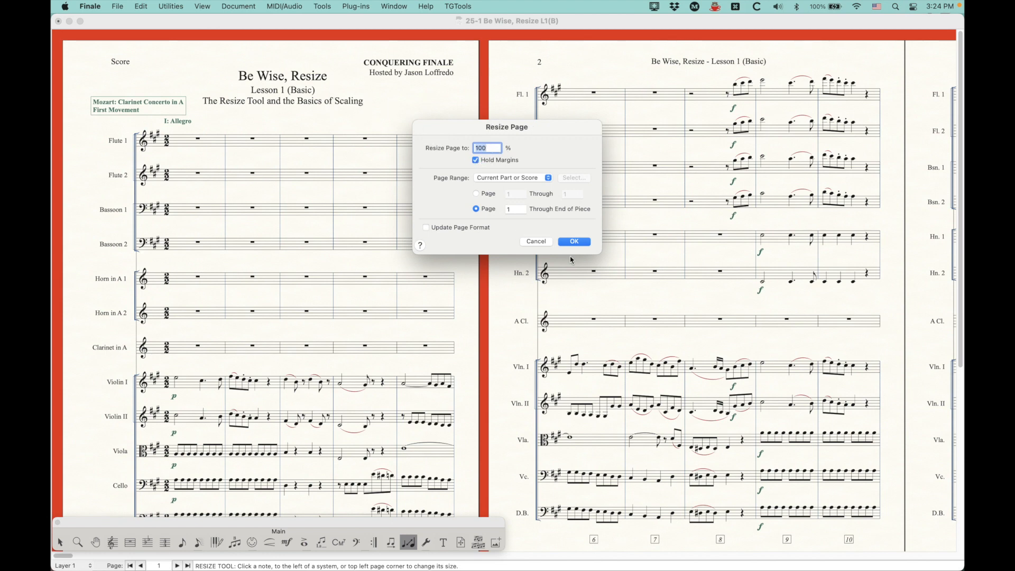
pyautogui.click(536, 242)
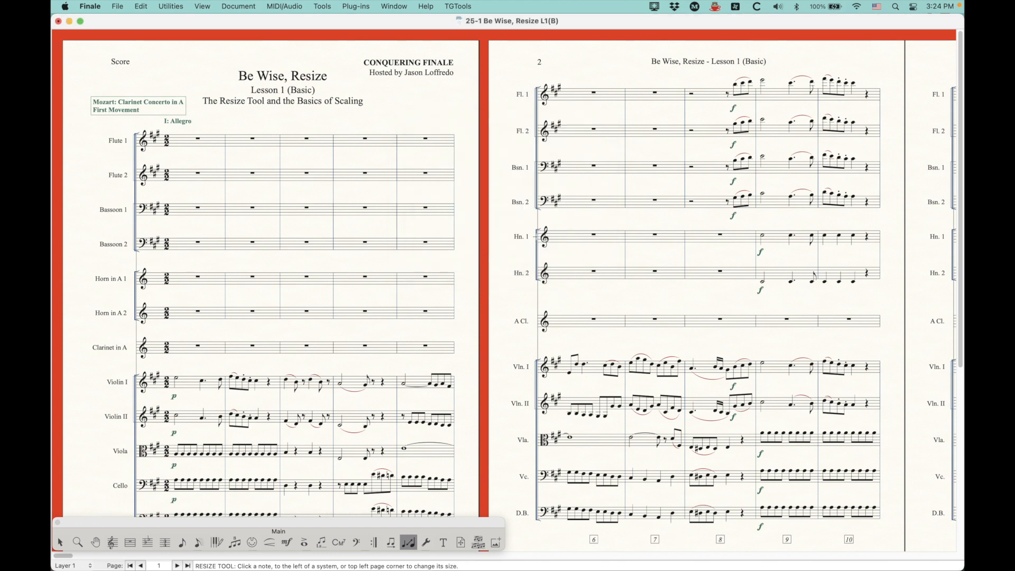
# Step: Check the font size and Fixed Size setting of the word "Resize" in page 1's title with the Text Tool, leaving them as they are
pyautogui.click(443, 543)
pyautogui.doubleClick(271, 74)
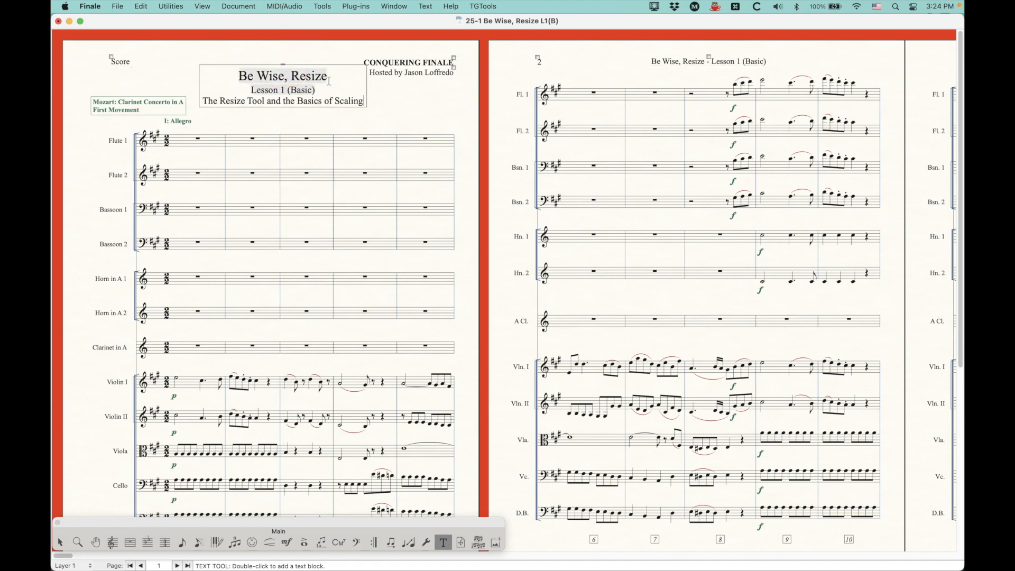
pyautogui.doubleClick(308, 76)
pyautogui.click(427, 6)
pyautogui.moveTo(465, 35)
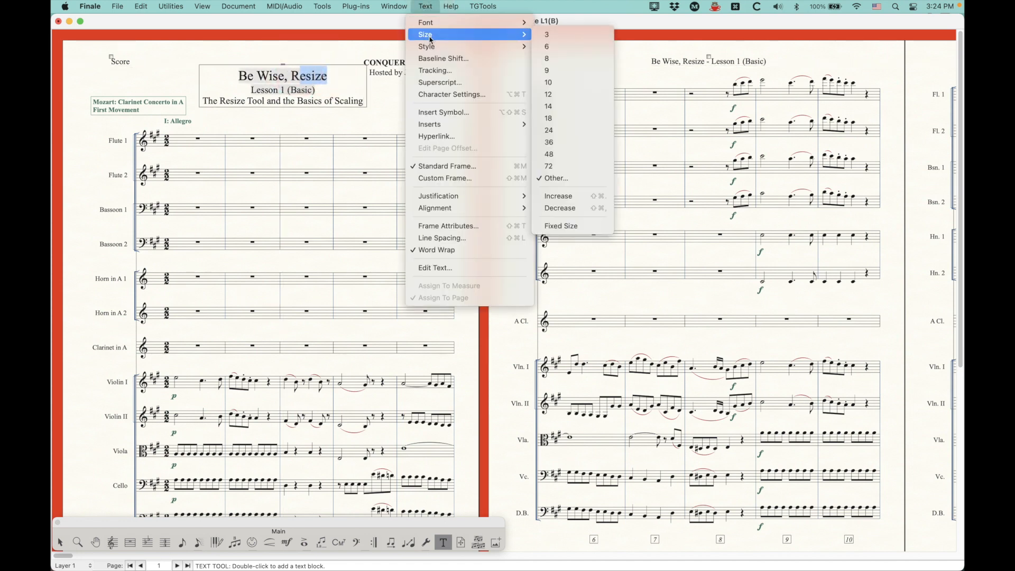
pyautogui.click(554, 178)
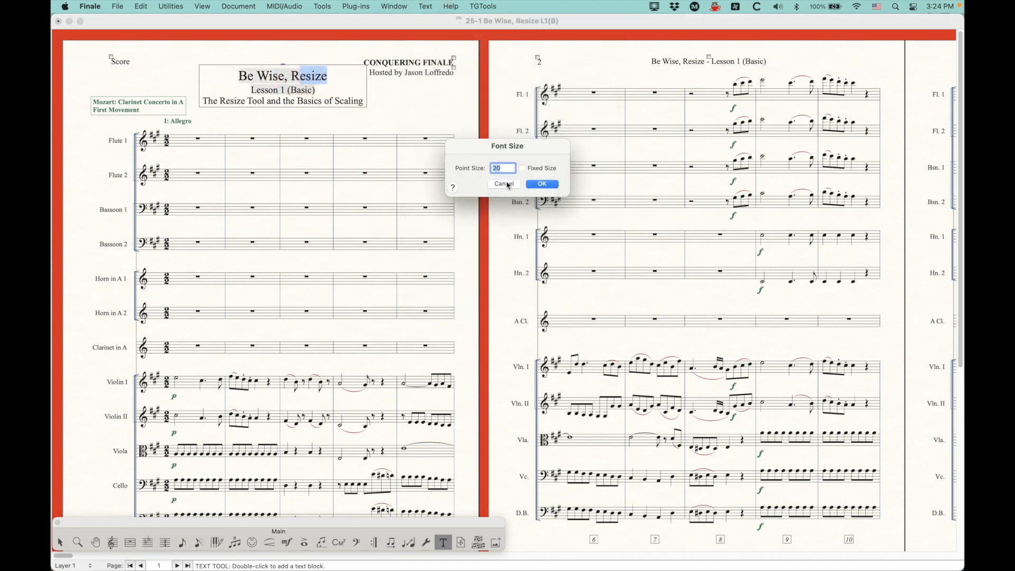
pyautogui.click(506, 185)
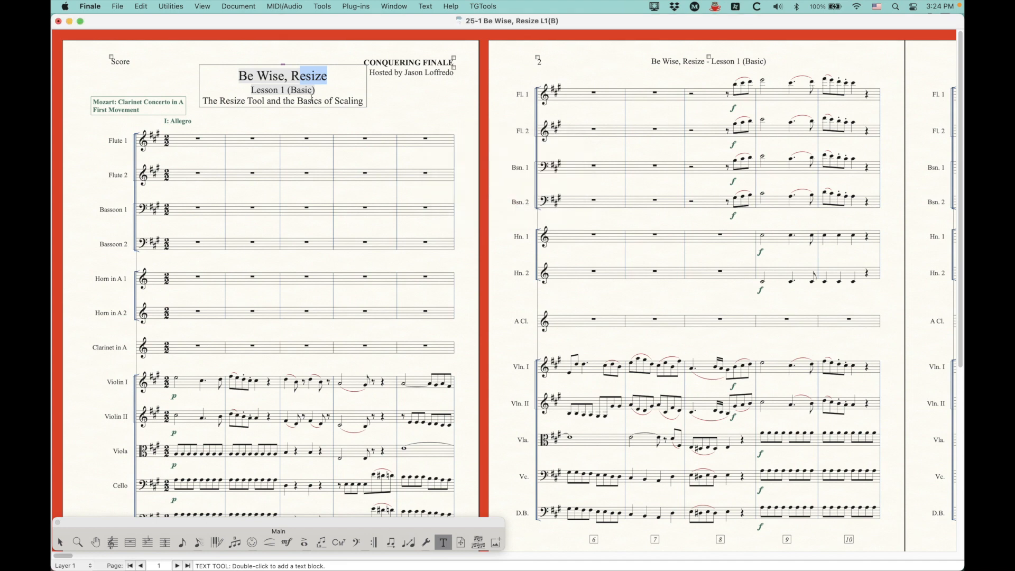
pyautogui.click(319, 57)
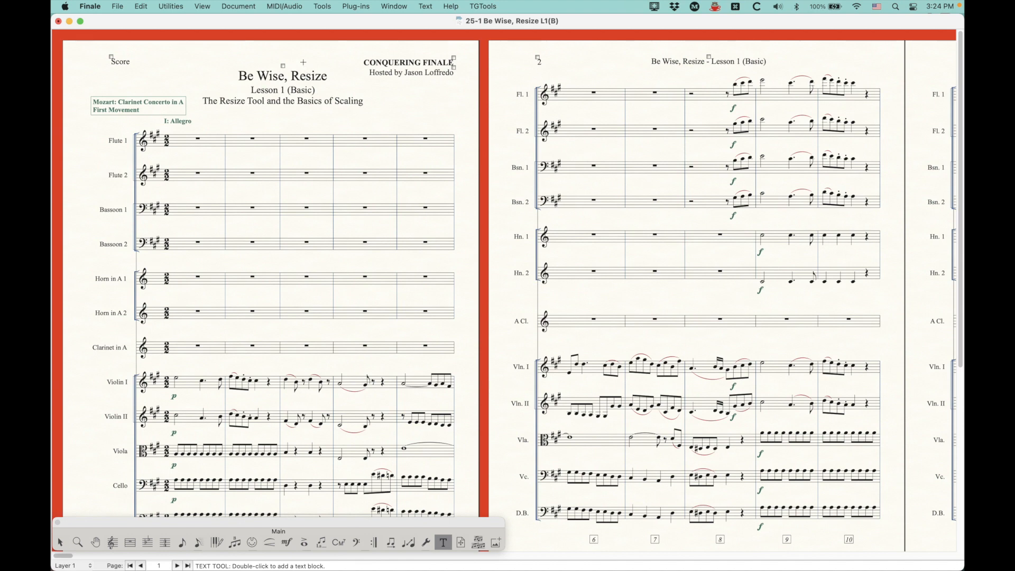
# Step: Examine the Resize Staff System settings for page 1's system with the Resize Tool, then cancel
pyautogui.press('super+equal')
pyautogui.press('super+equal')
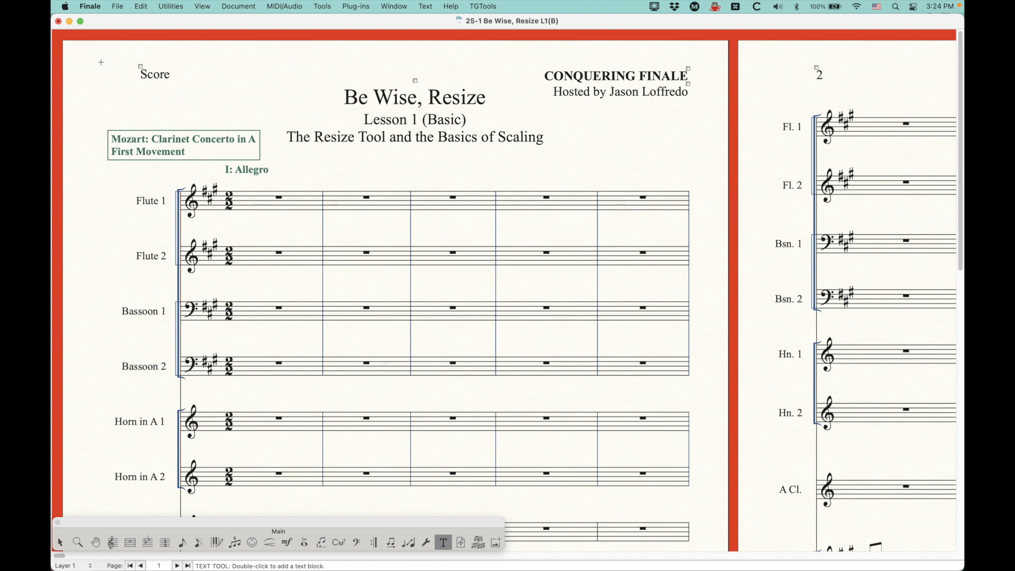
pyautogui.click(408, 542)
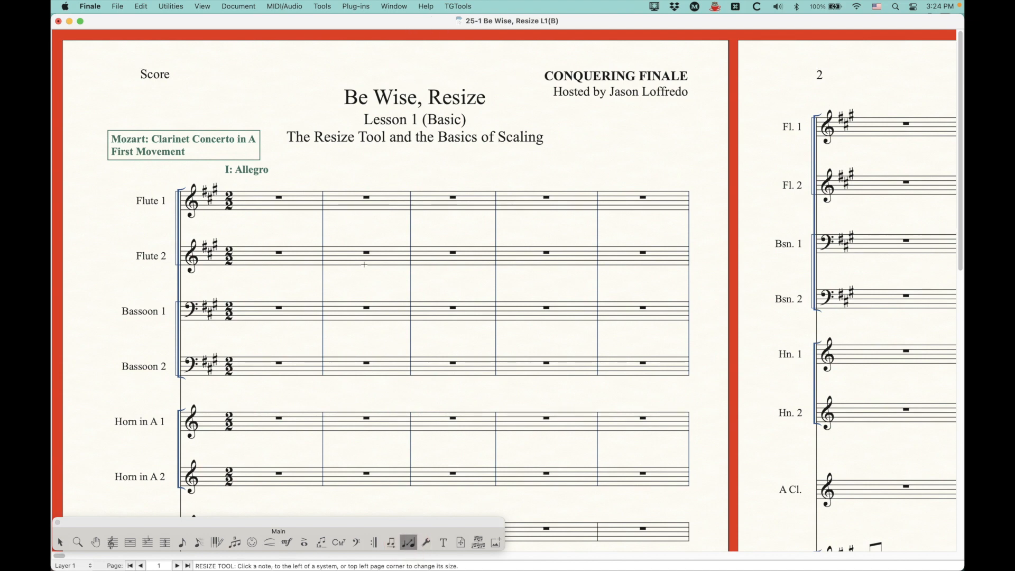
pyautogui.click(381, 235)
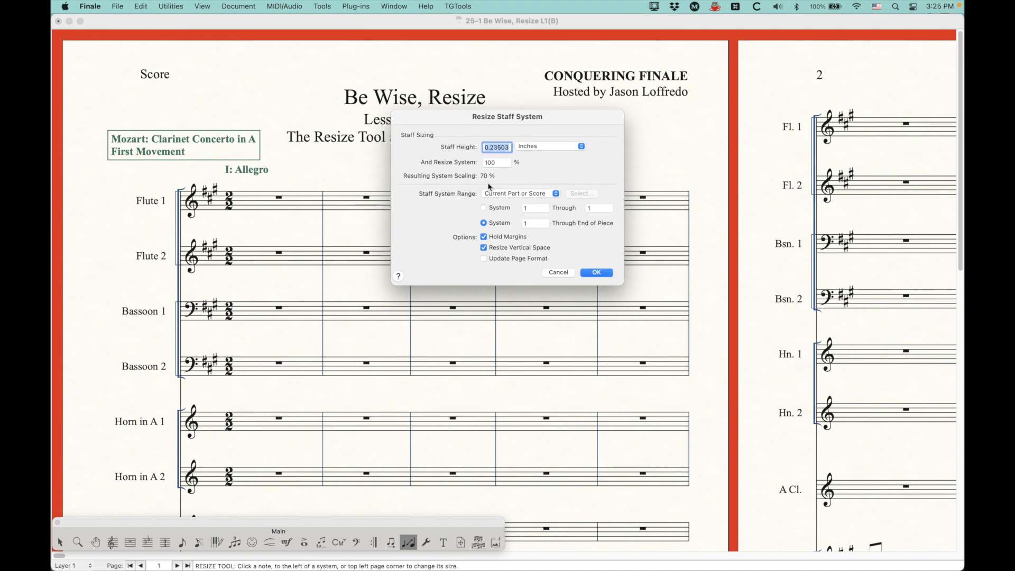
pyautogui.click(559, 273)
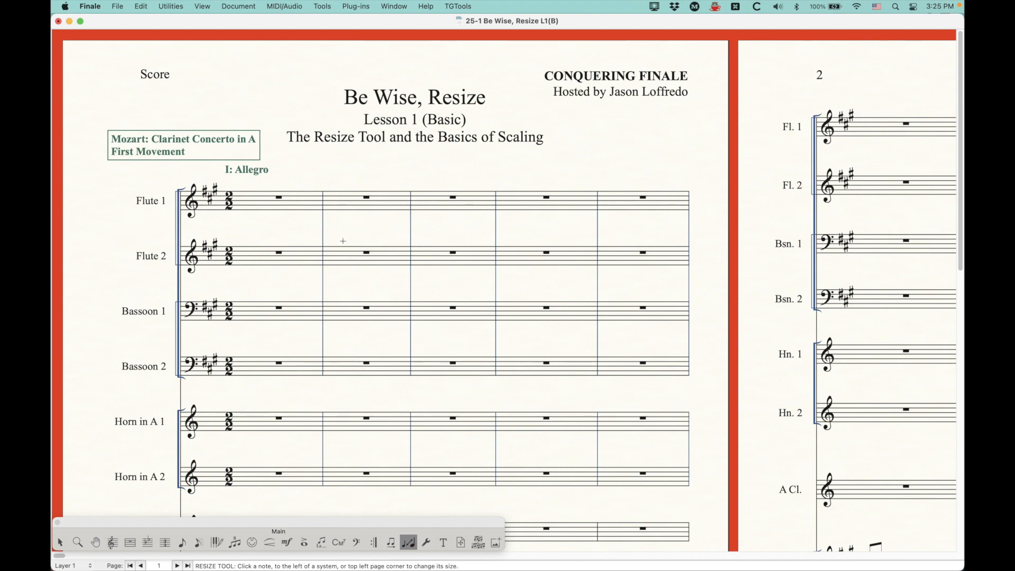
pyautogui.press('super+minus')
pyautogui.press('super+minus')
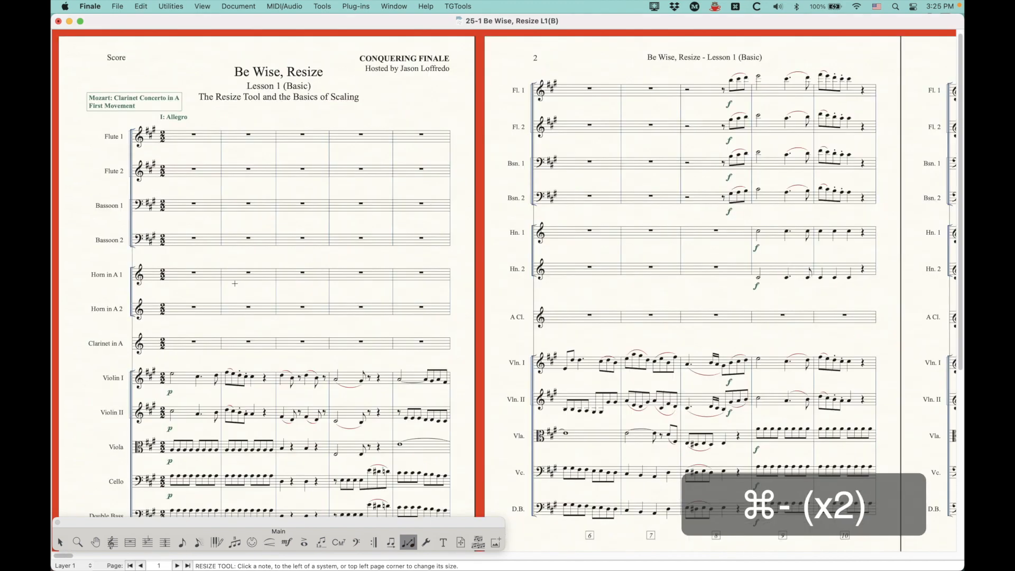
pyautogui.scroll(1, 235, 283)
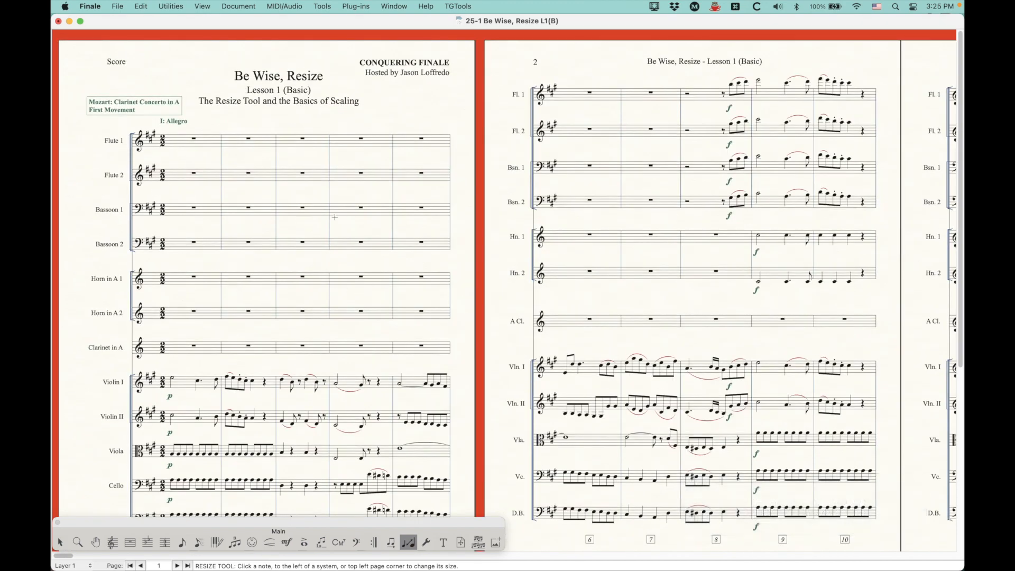
pyautogui.hscroll(-1, 334, 217)
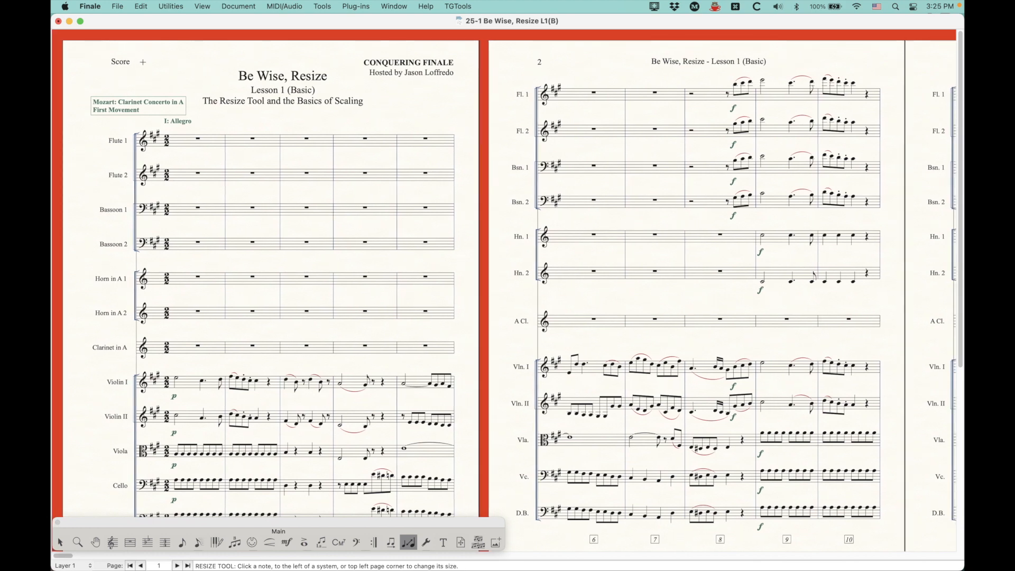
pyautogui.click(60, 542)
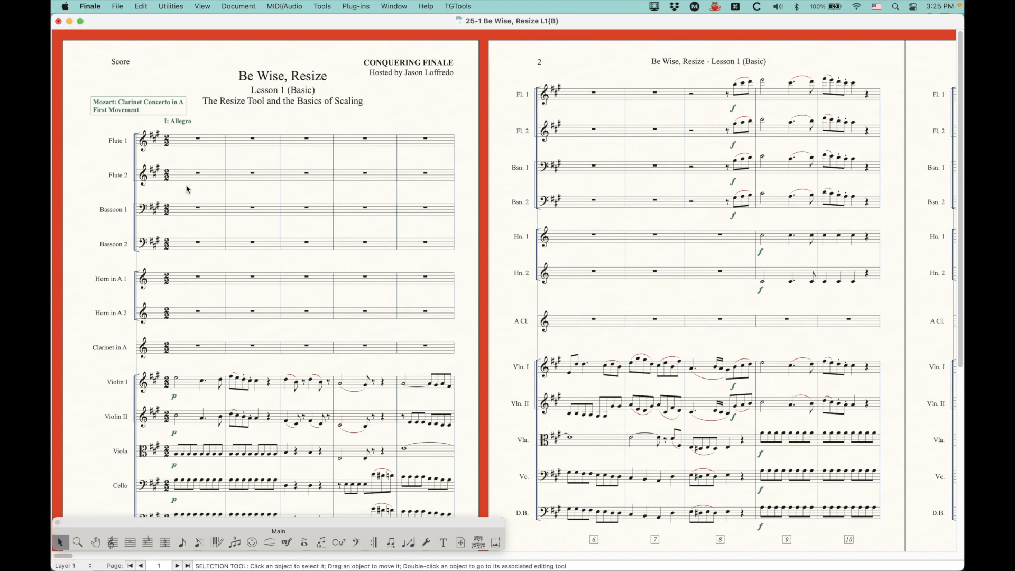
pyautogui.scroll(-1, 228, 289)
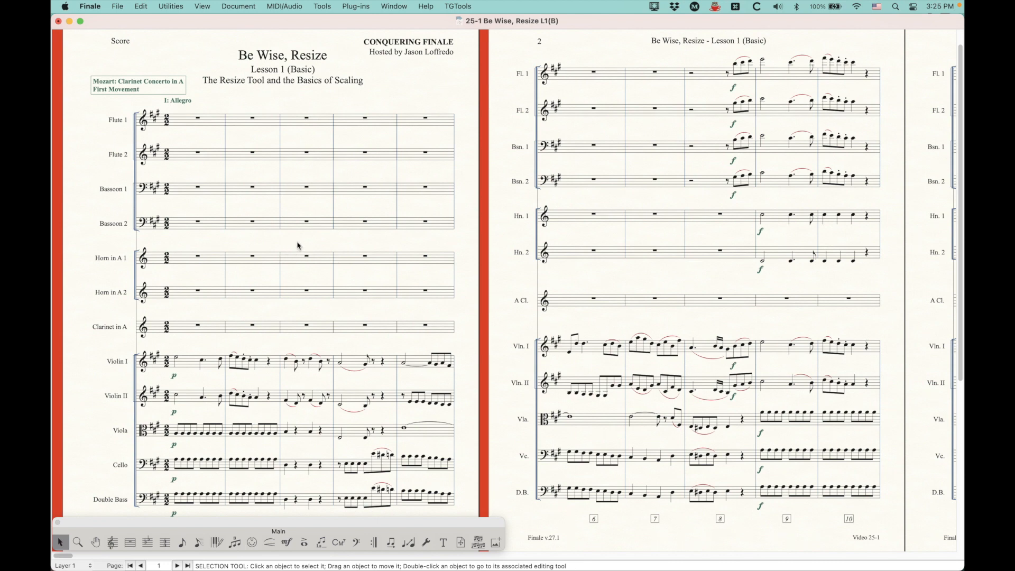
pyautogui.scroll(1, 291, 265)
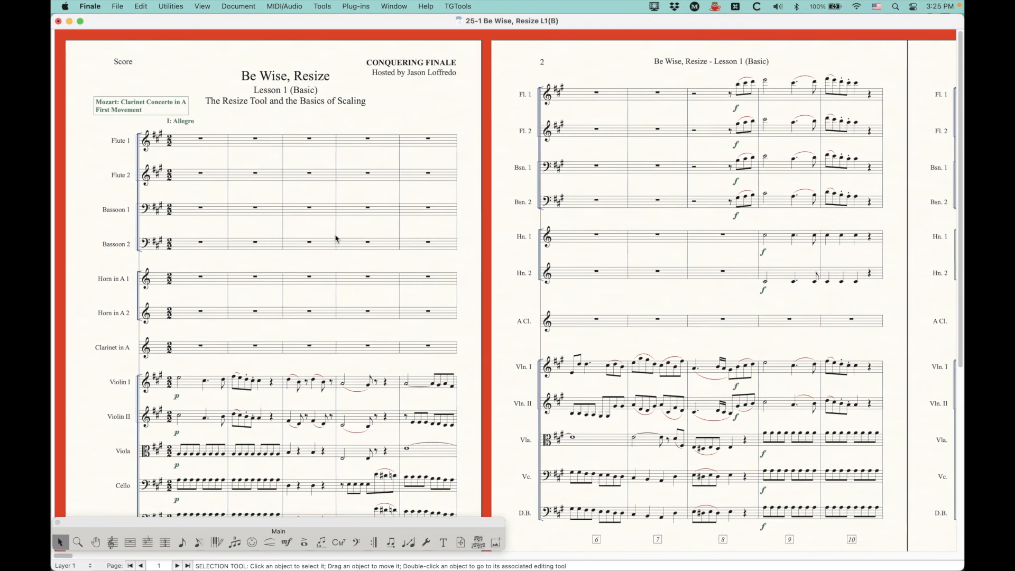
pyautogui.press('super')
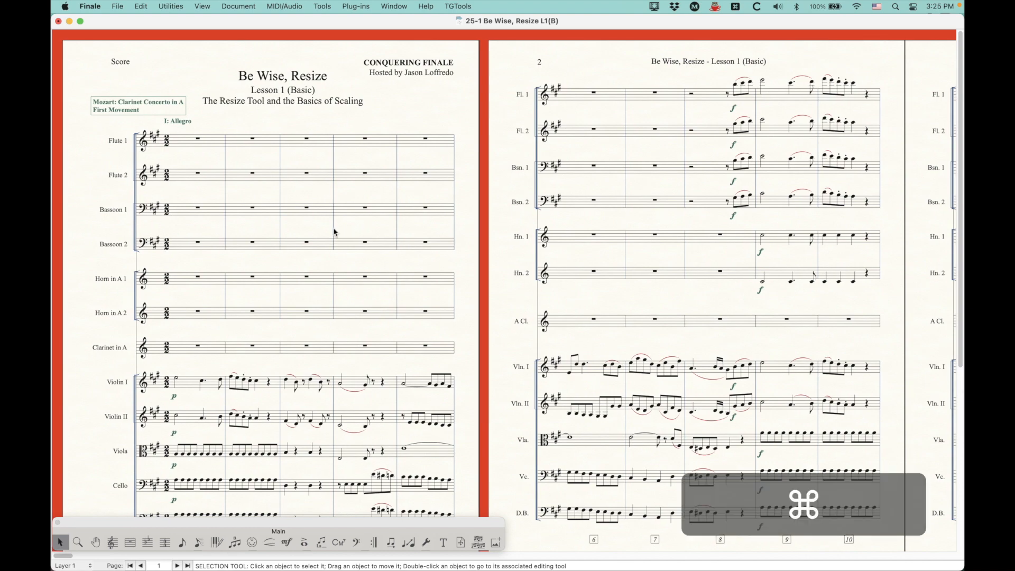
pyautogui.press('super+minus')
pyautogui.press('super+minus')
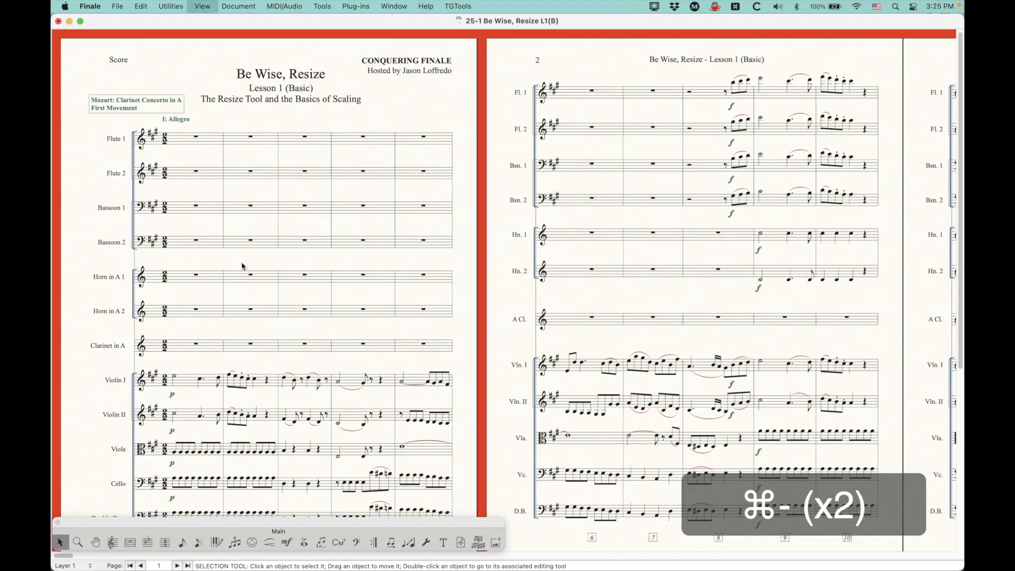
pyautogui.scroll(1, 219, 279)
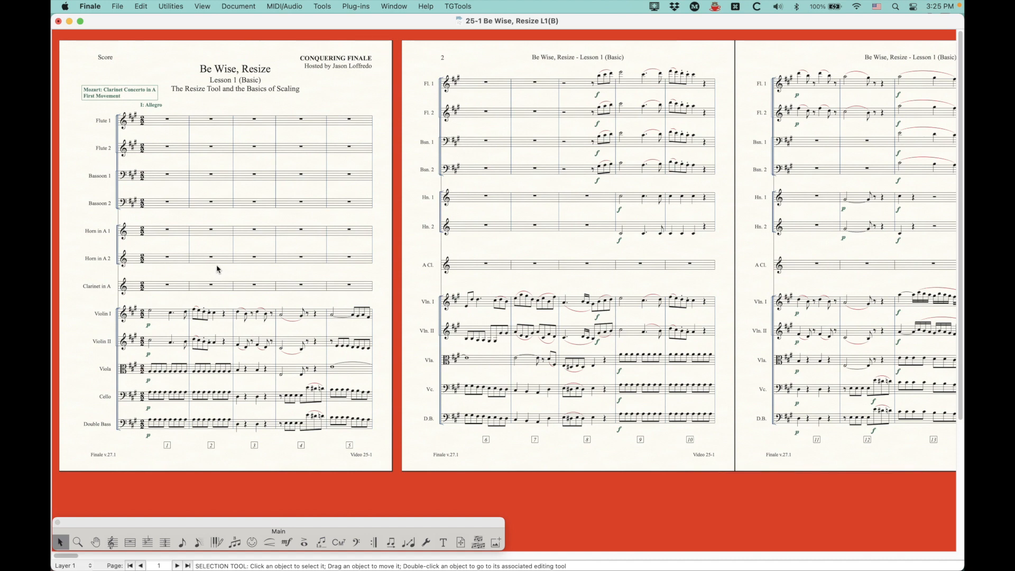
# Step: Review which resizing commands the Resize Tool offers for the score on page 1, then dismiss them
pyautogui.click(408, 542)
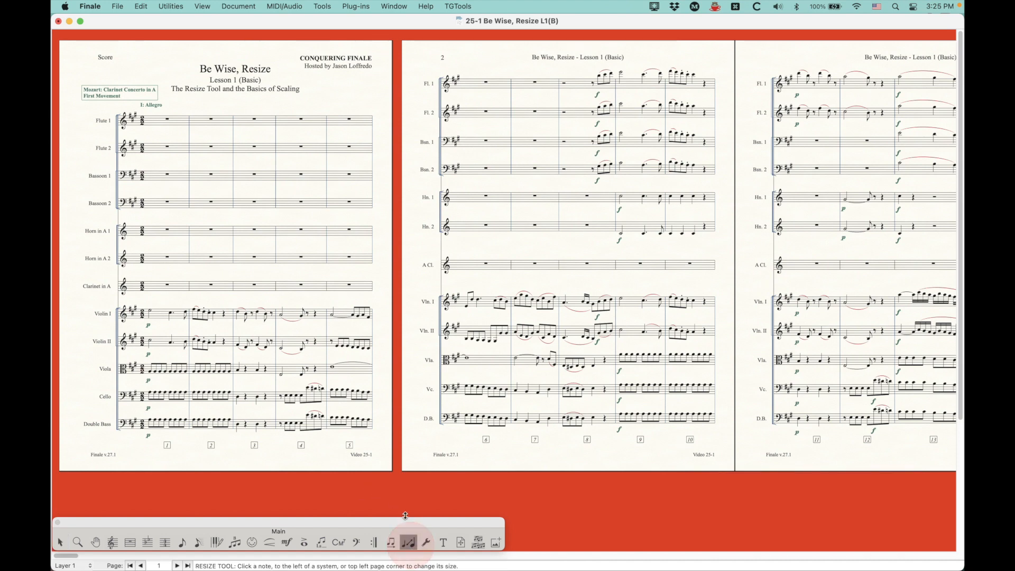
pyautogui.rightClick(299, 259)
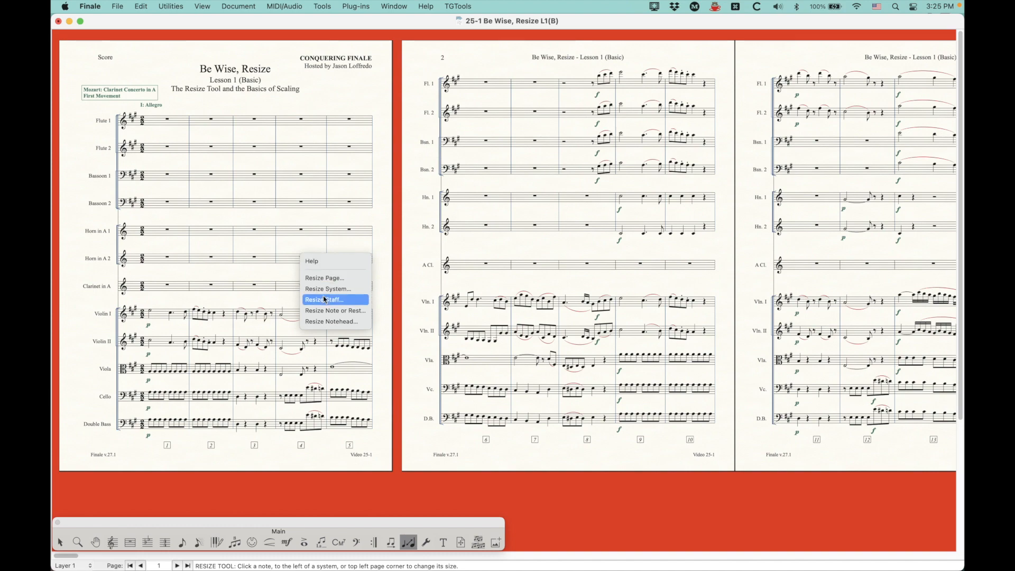
pyautogui.click(283, 219)
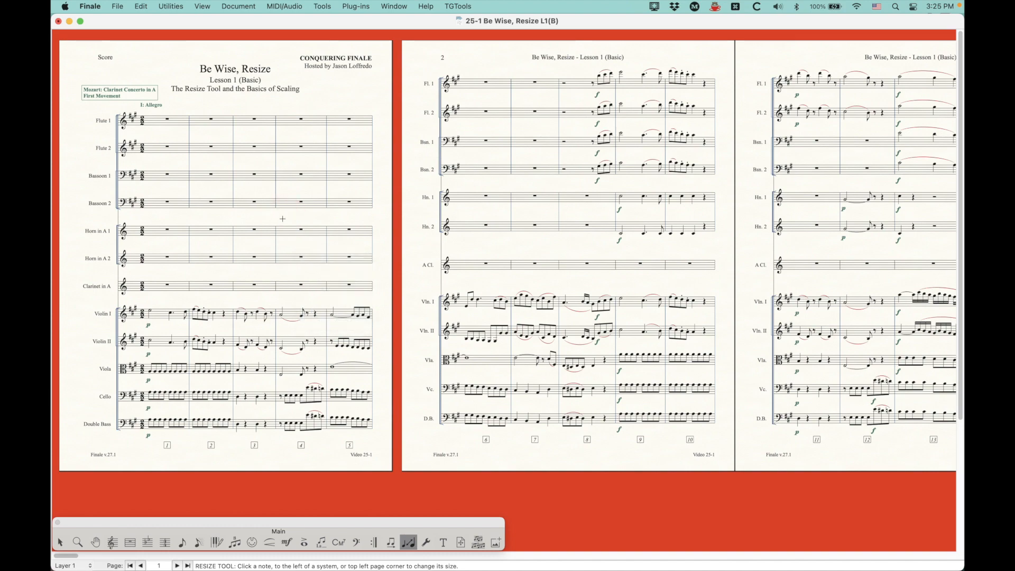